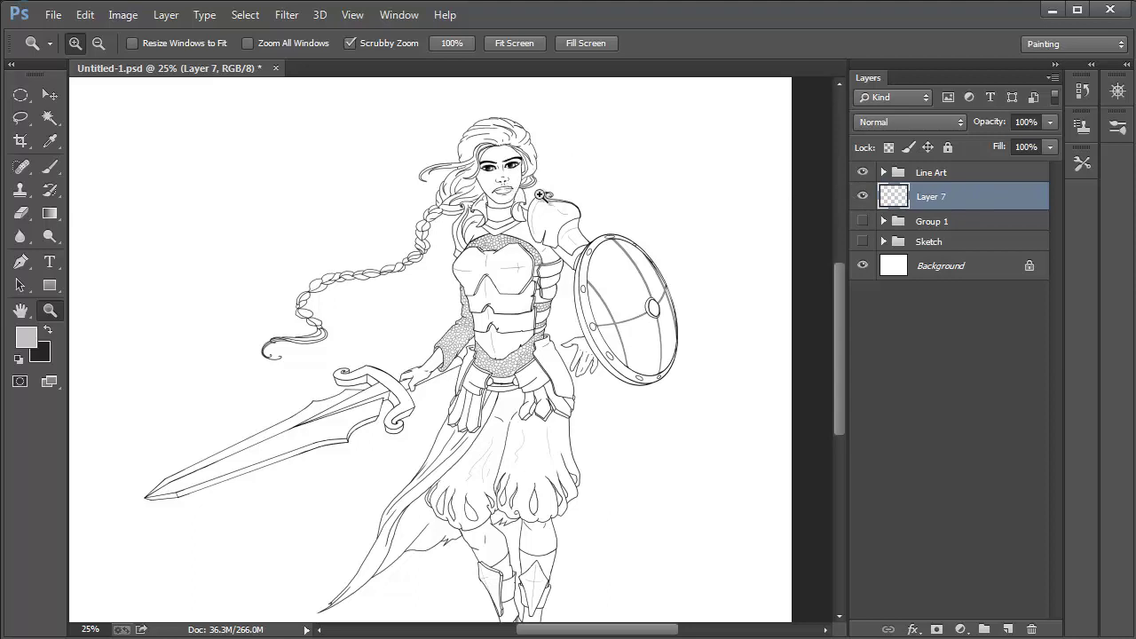
Activate the Brush tool for painting on Layer 7 and swap the foreground and background colours.
left_click(503, 199)
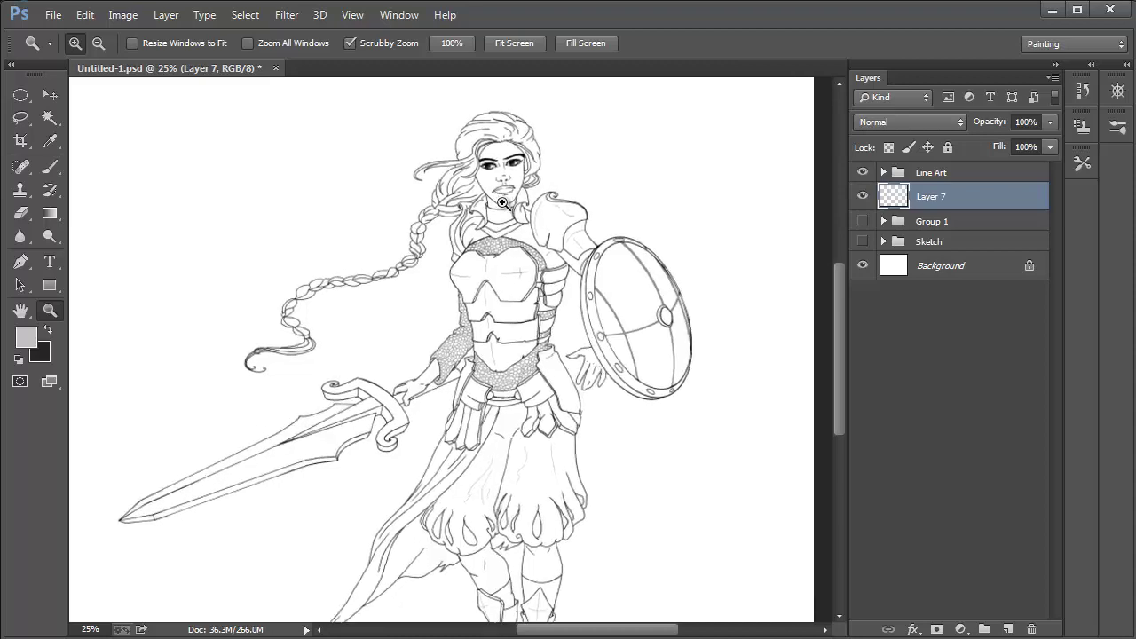
left_click(503, 201)
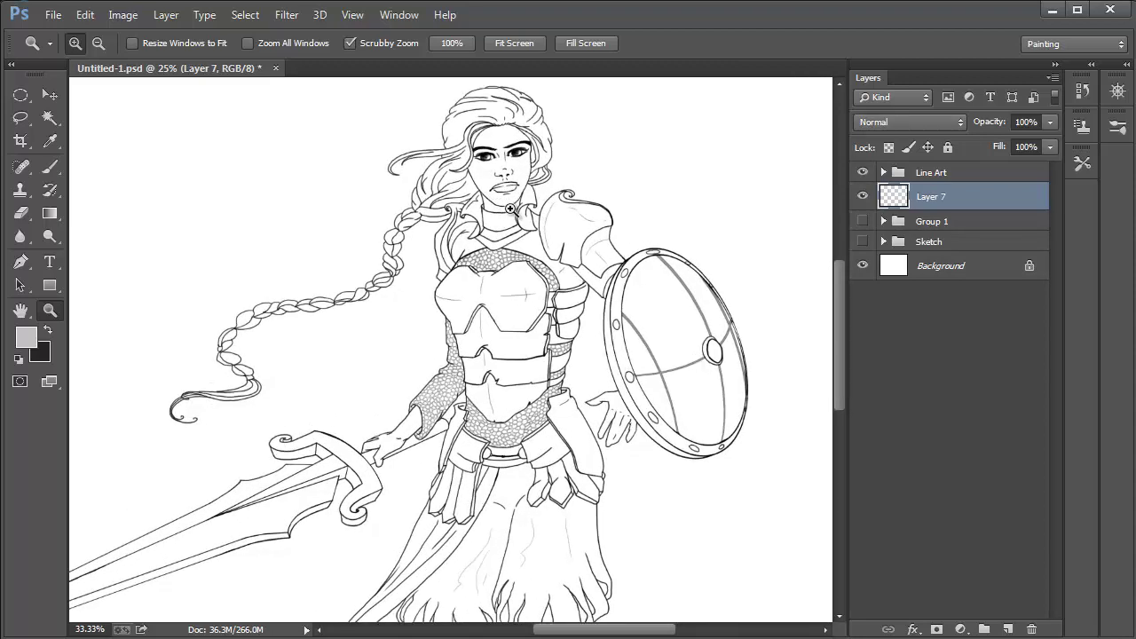
left_click_drag(497, 240, 491, 288)
scroll(495, 291, "up", 4)
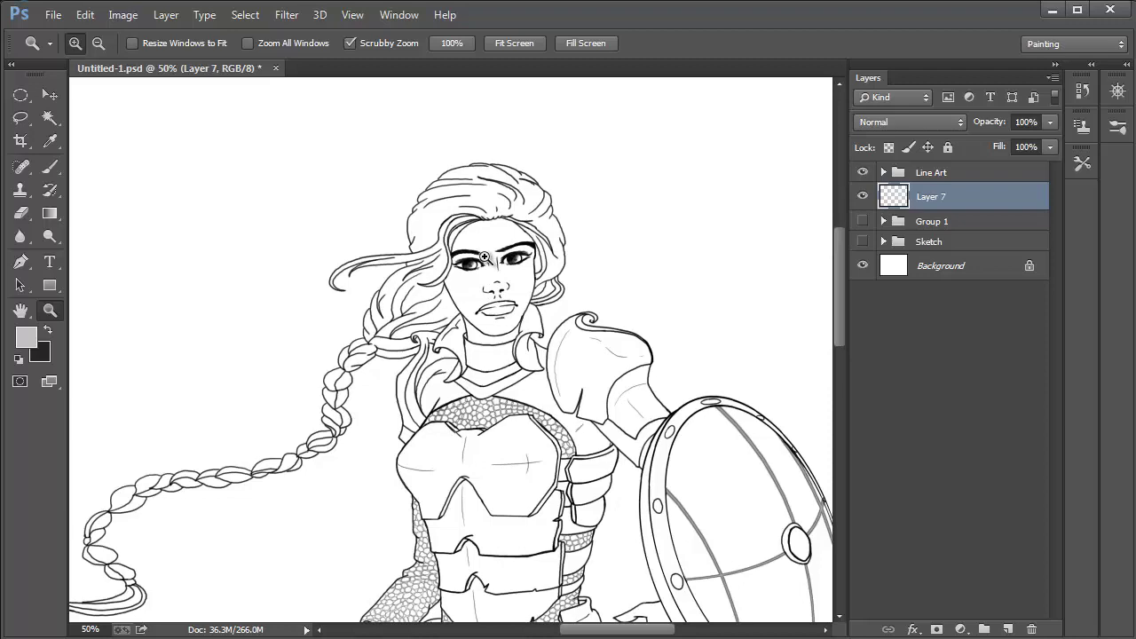
left_click(485, 257)
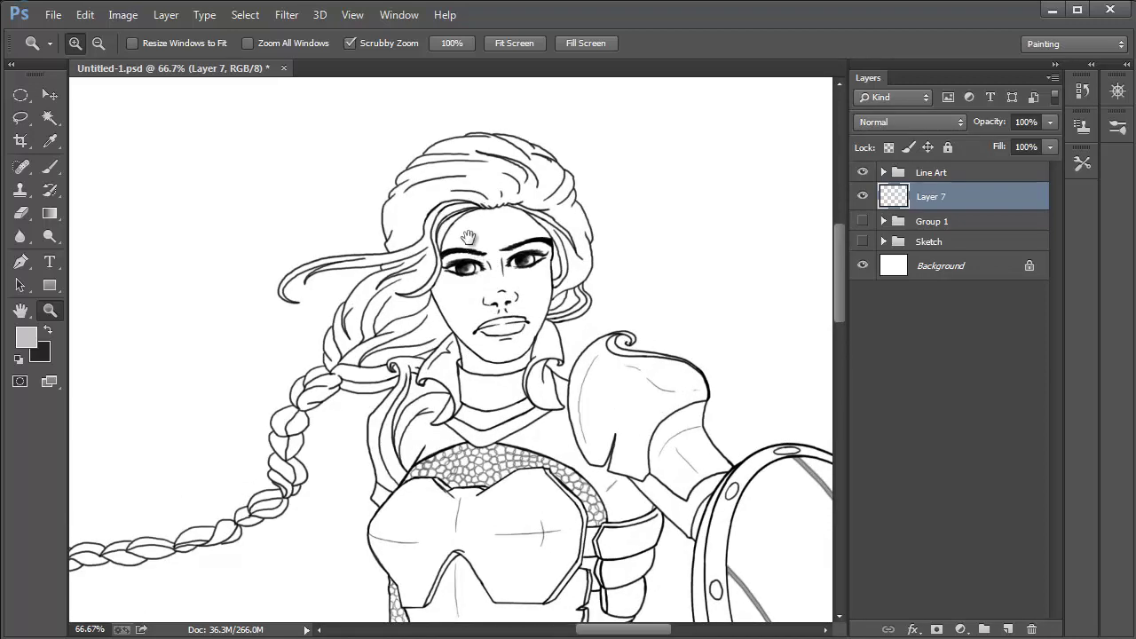
scroll(463, 257, "up", 3)
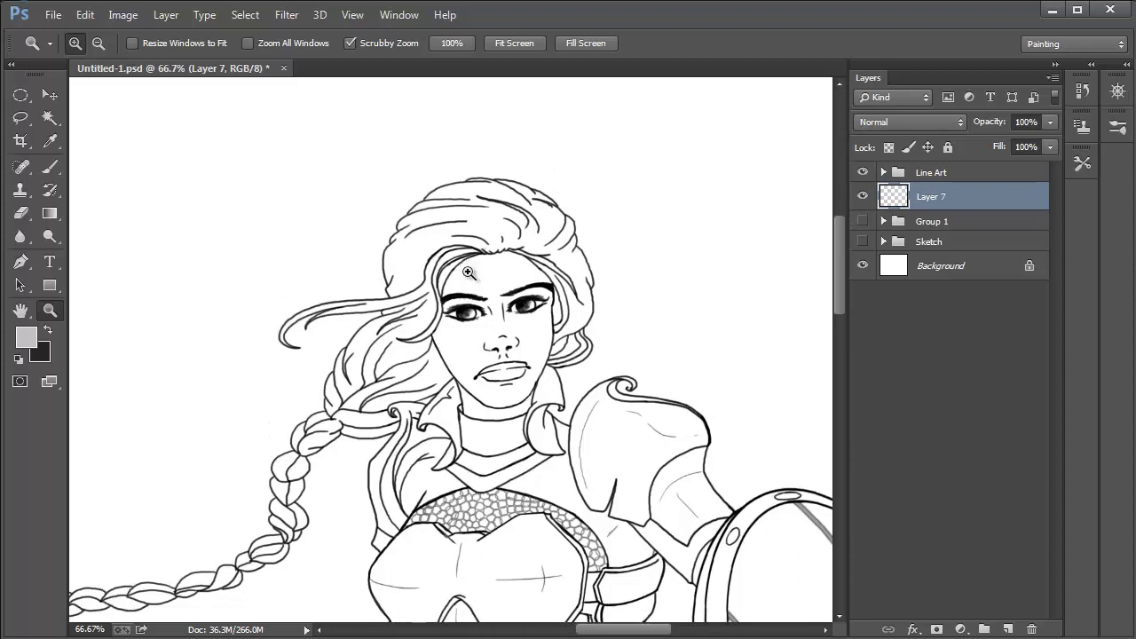
key("ctrl+1")
key("b")
key("x")
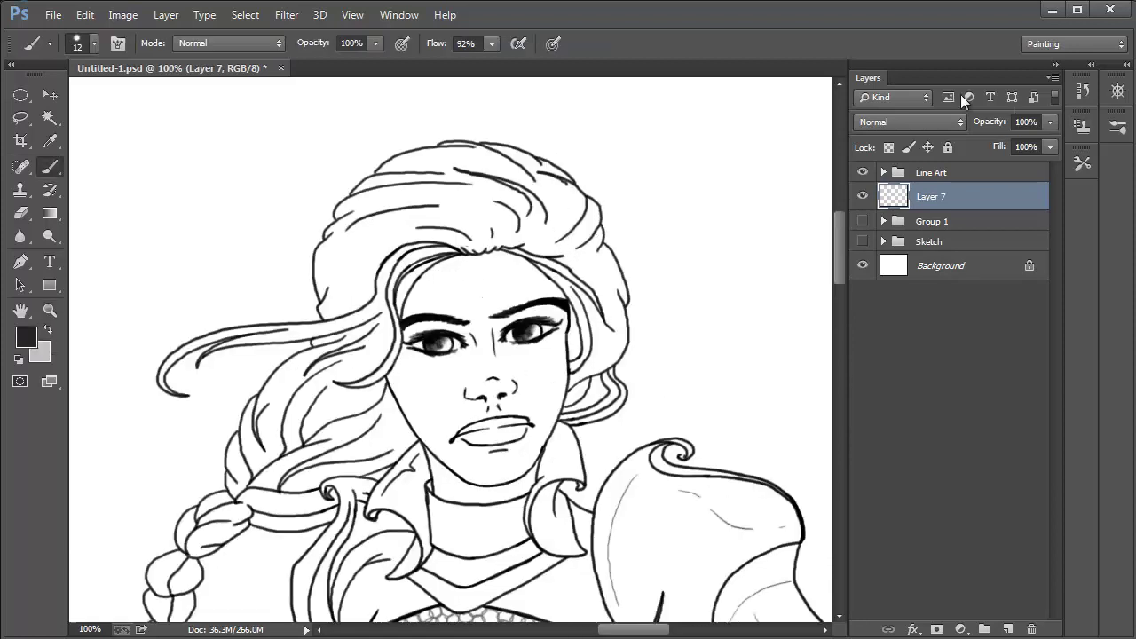
Choose a mid-grey swatch for a small test blob beside the head, and dock the Swatches panel as an icon.
left_click(398, 15)
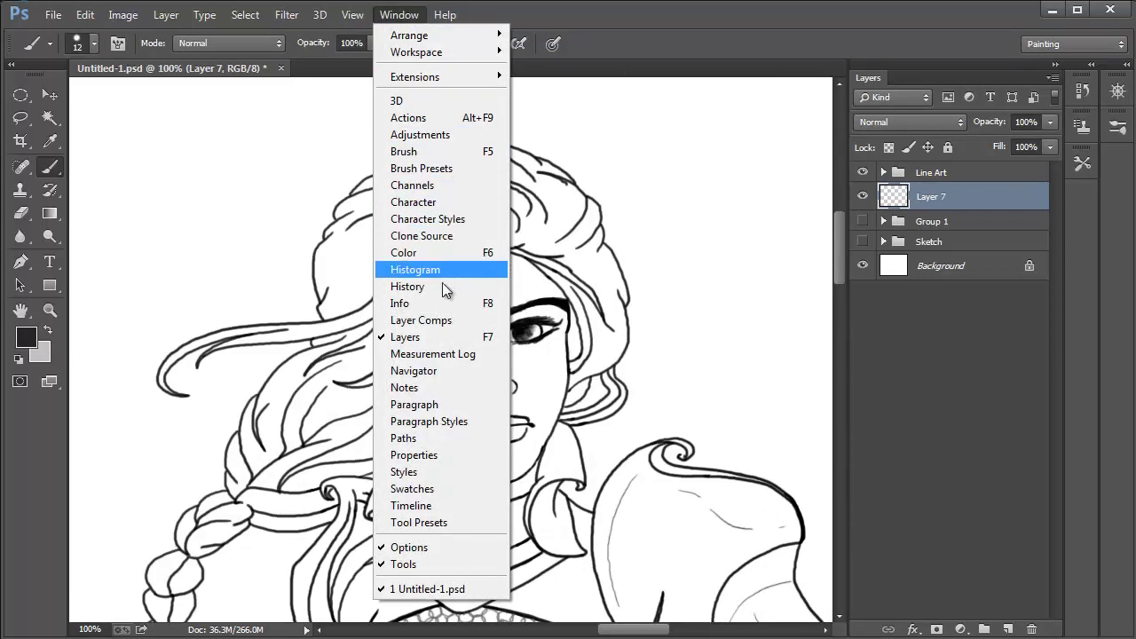
left_click(428, 490)
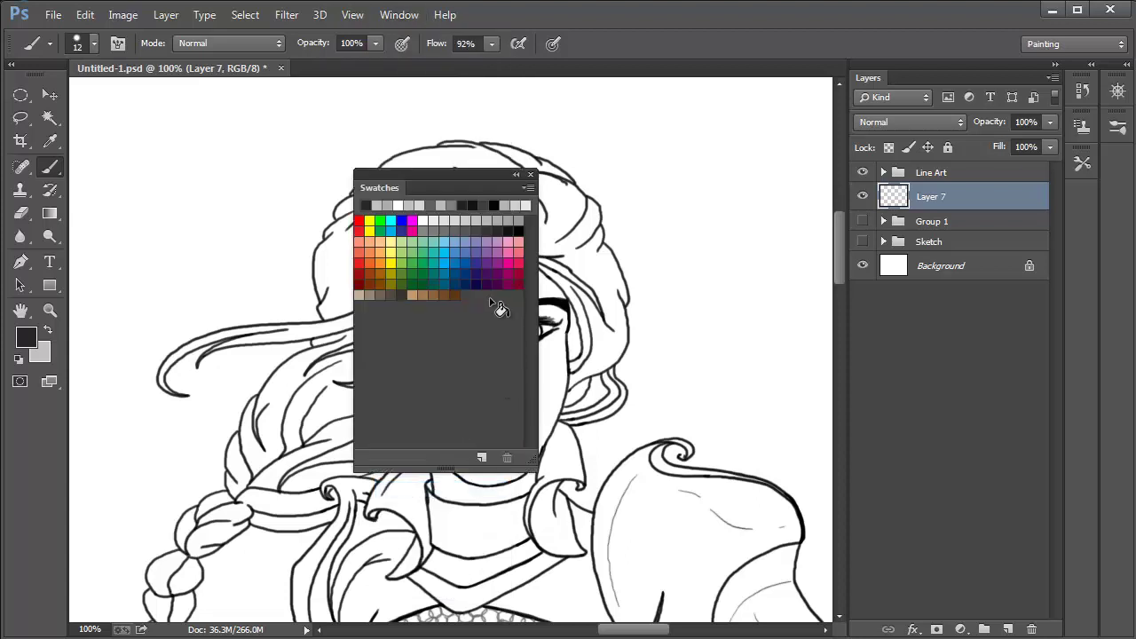
left_click(502, 219)
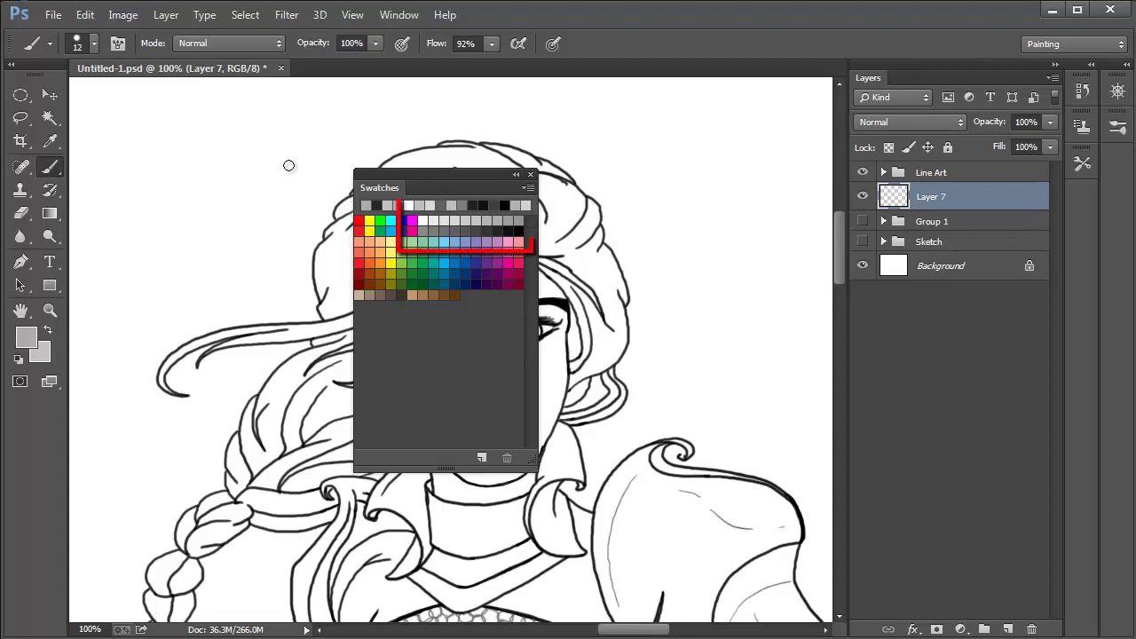
mouse_move(248, 165)
left_mouse_down()
mouse_move(268, 152)
mouse_move(253, 158)
mouse_move(280, 173)
mouse_move(238, 164)
mouse_move(279, 155)
left_mouse_up()
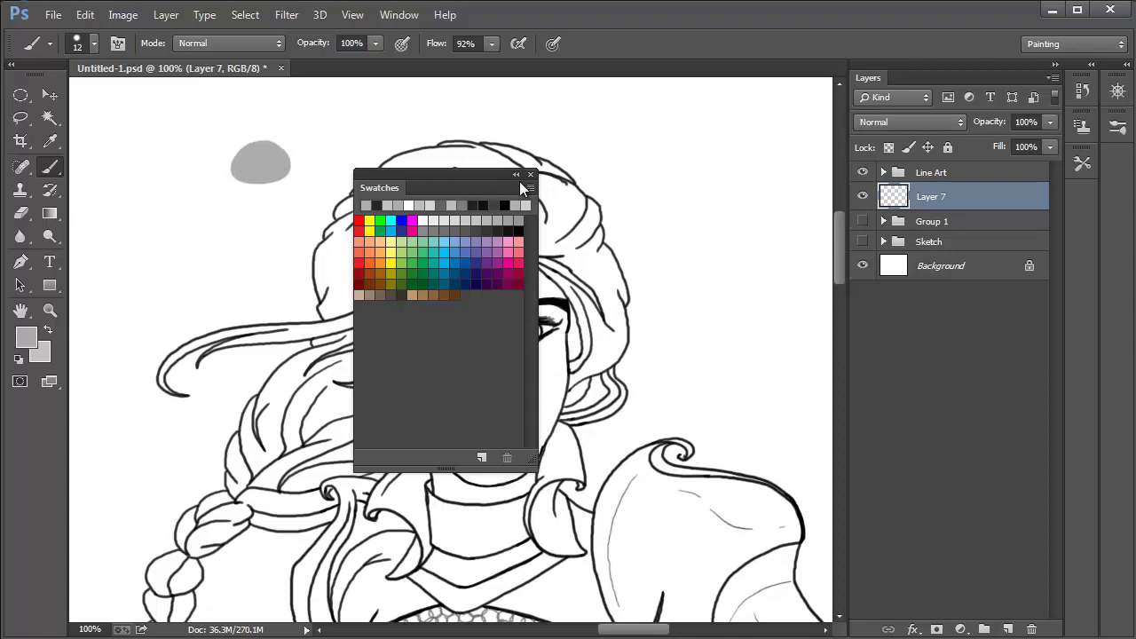
left_click_drag(381, 195, 1075, 193)
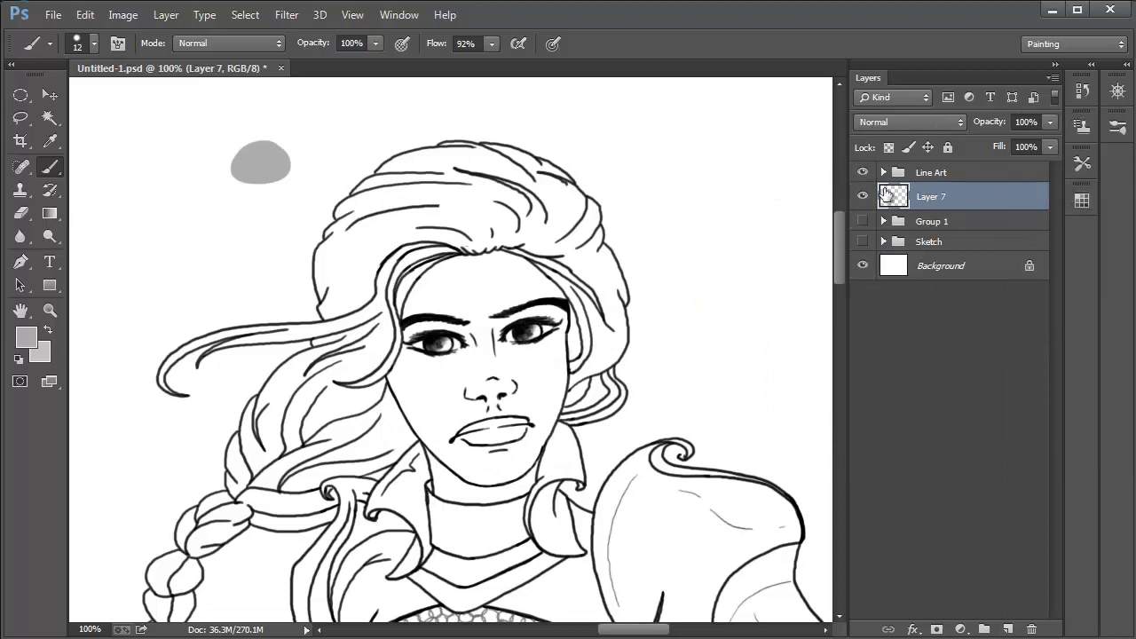
Set the brush size to 41 px and paint grey over the crown and side of the hair on Layer 7.
right_click(442, 253)
left_click_drag(564, 268, 579, 271)
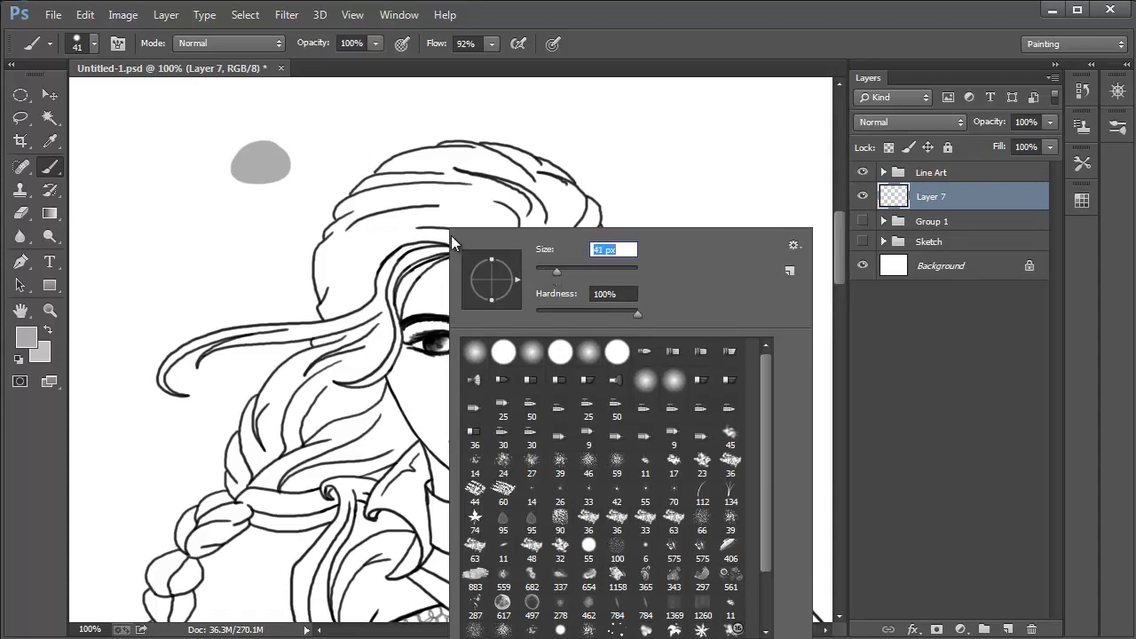
left_click(456, 190)
mouse_move(456, 189)
left_mouse_down()
mouse_move(416, 191)
mouse_move(458, 178)
mouse_move(401, 186)
mouse_move(454, 173)
mouse_move(400, 183)
mouse_move(418, 183)
mouse_move(404, 174)
mouse_move(368, 222)
mouse_move(361, 214)
mouse_move(369, 233)
mouse_move(348, 231)
mouse_move(356, 264)
mouse_move(335, 257)
mouse_move(354, 283)
mouse_move(337, 271)
mouse_move(363, 291)
mouse_move(342, 292)
mouse_move(370, 337)
left_mouse_up()
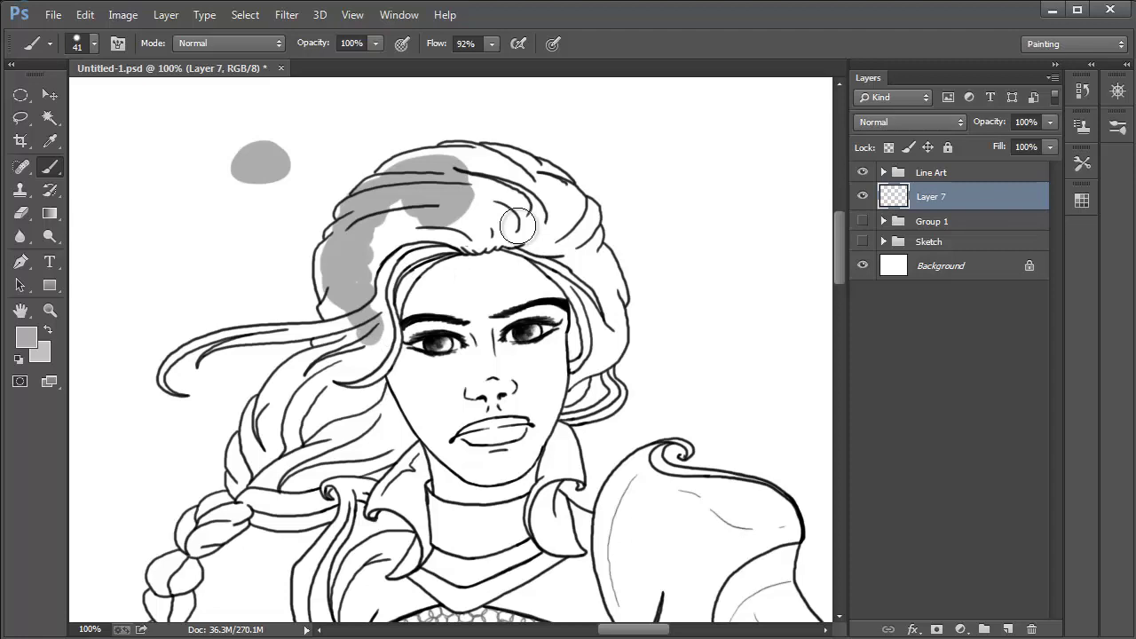
Erase the grey test blob beside the woman's head on Layer 7.
key("ctrl+minus")
key("ctrl+minus")
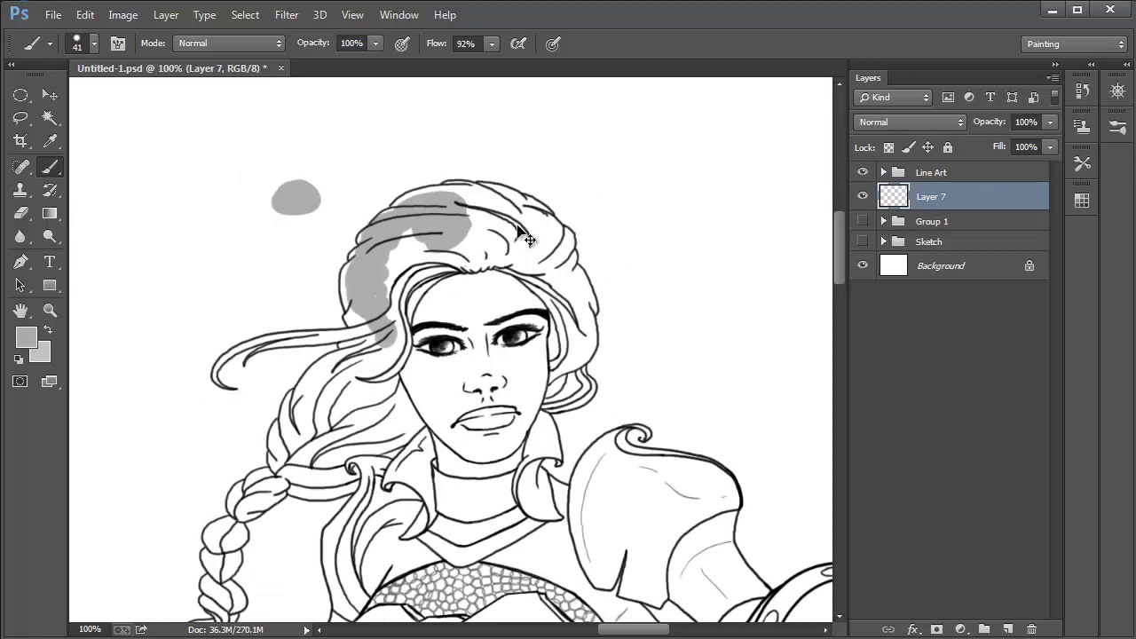
key("ctrl+minus")
key("ctrl+minus")
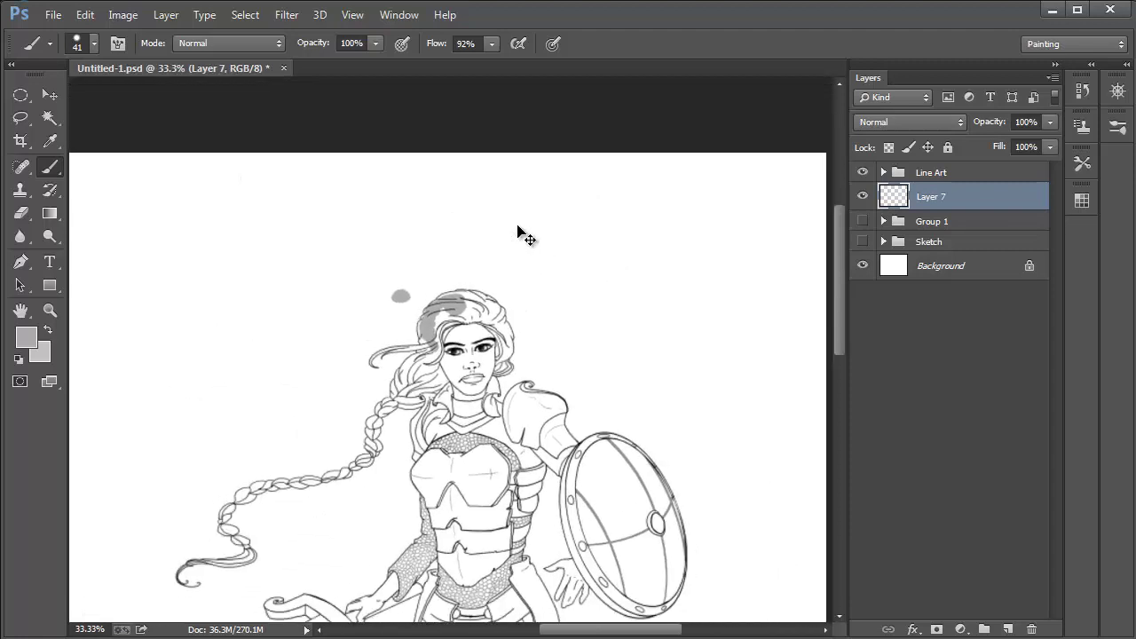
mouse_move(371, 451)
left_mouse_down()
mouse_move(394, 269)
mouse_move(397, 316)
left_mouse_up()
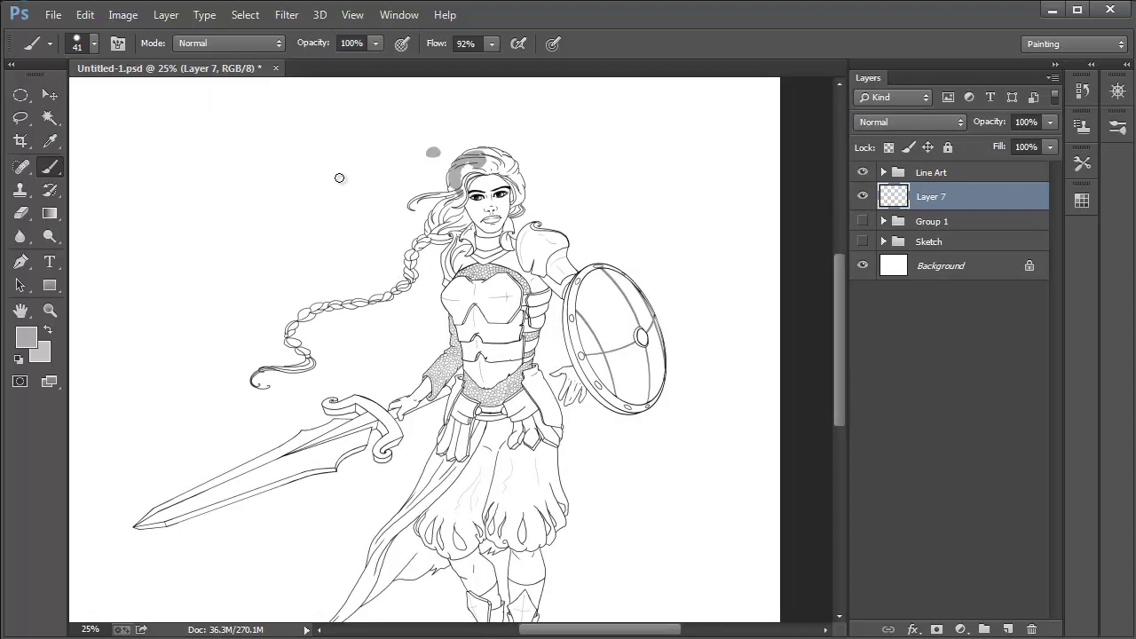
key("e")
left_click_drag(425, 155, 426, 162)
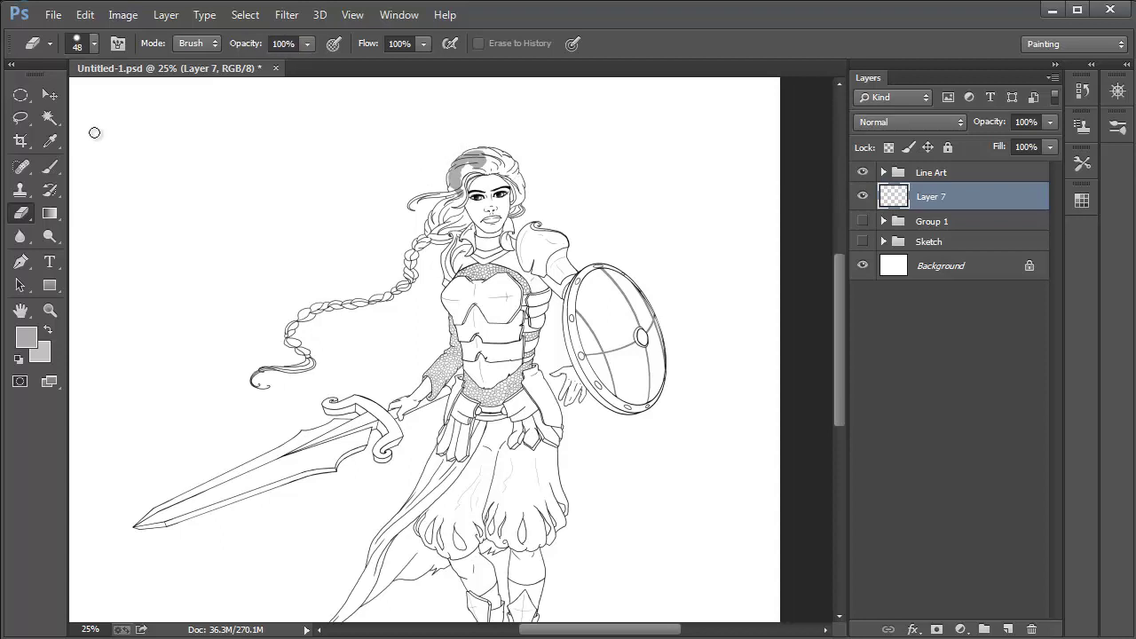
Select the empty background around the figure with the Magic Wand on the Lines layer of the Line Art group.
left_click(48, 121)
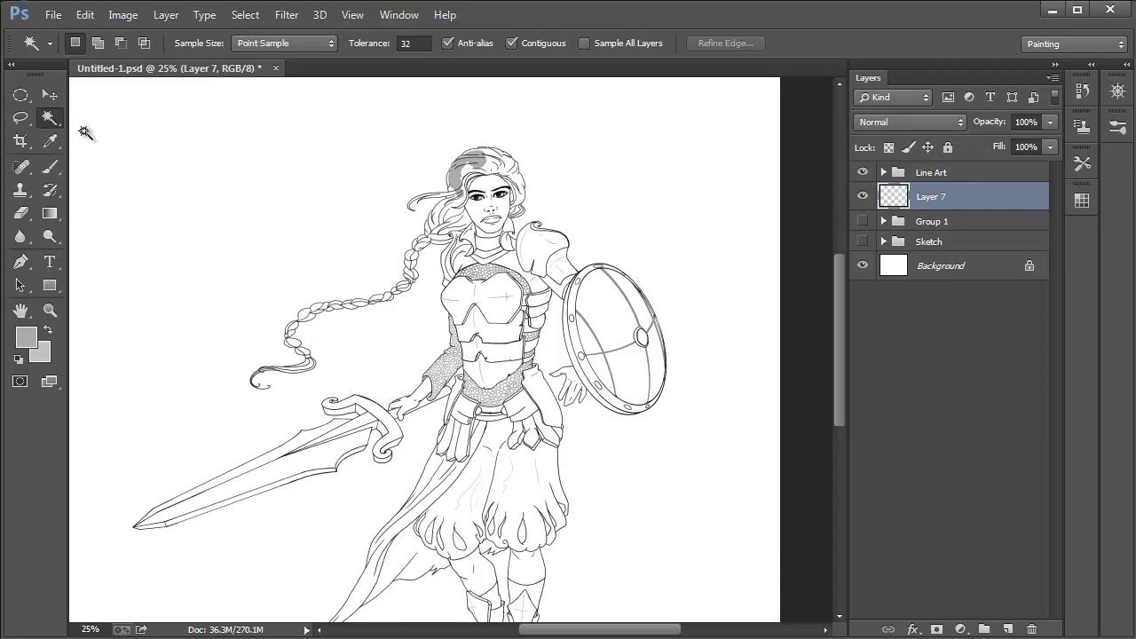
left_click(883, 173)
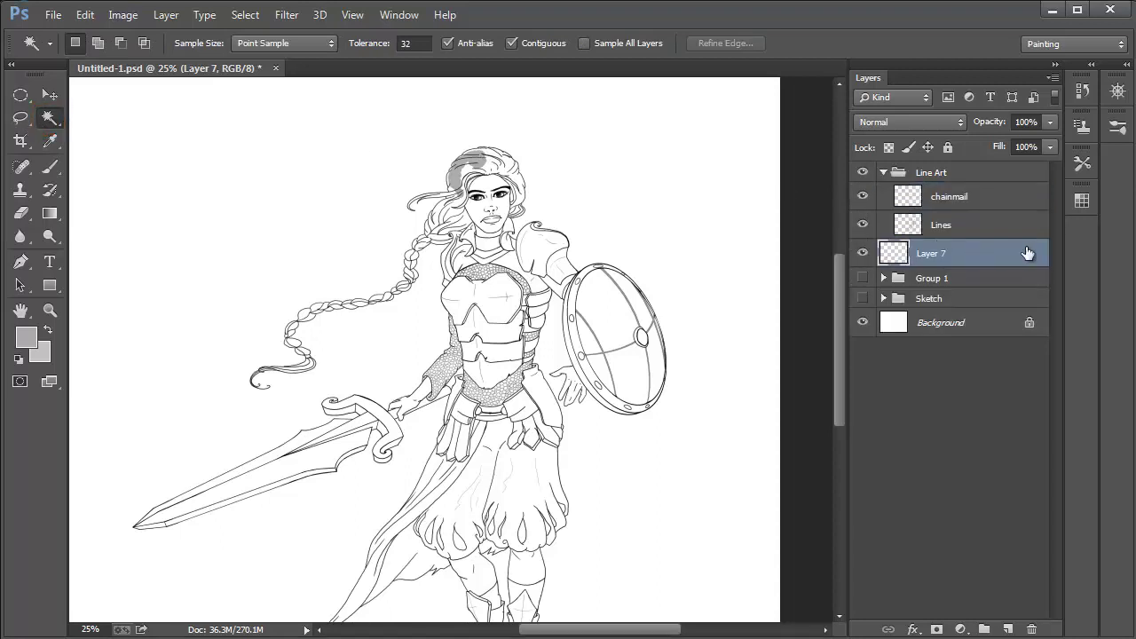
left_click(951, 231)
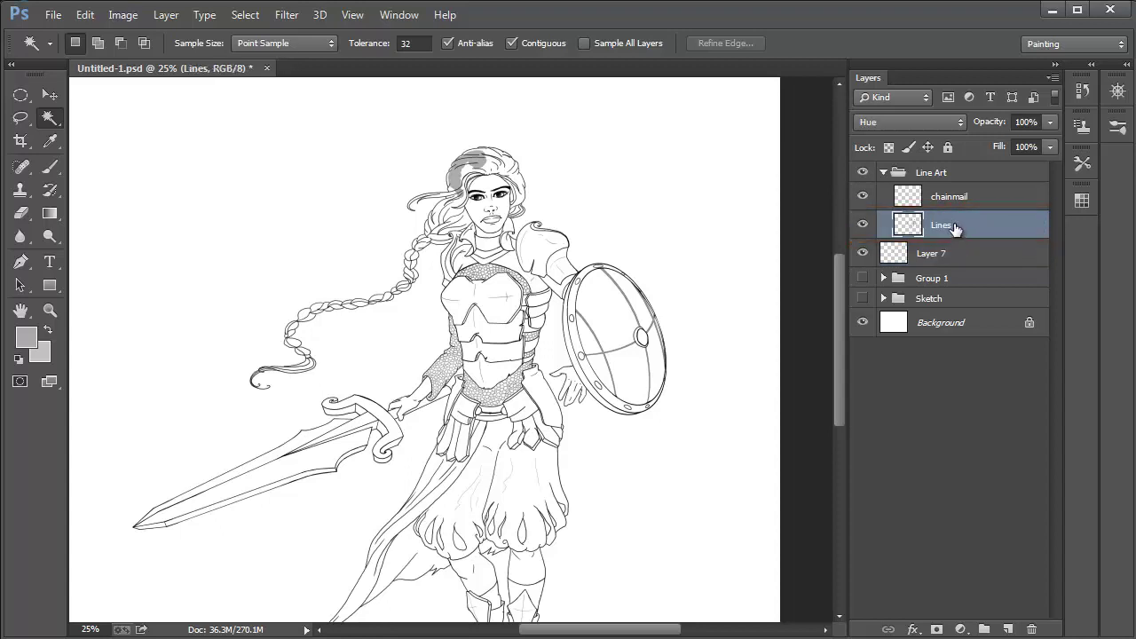
left_click(715, 235)
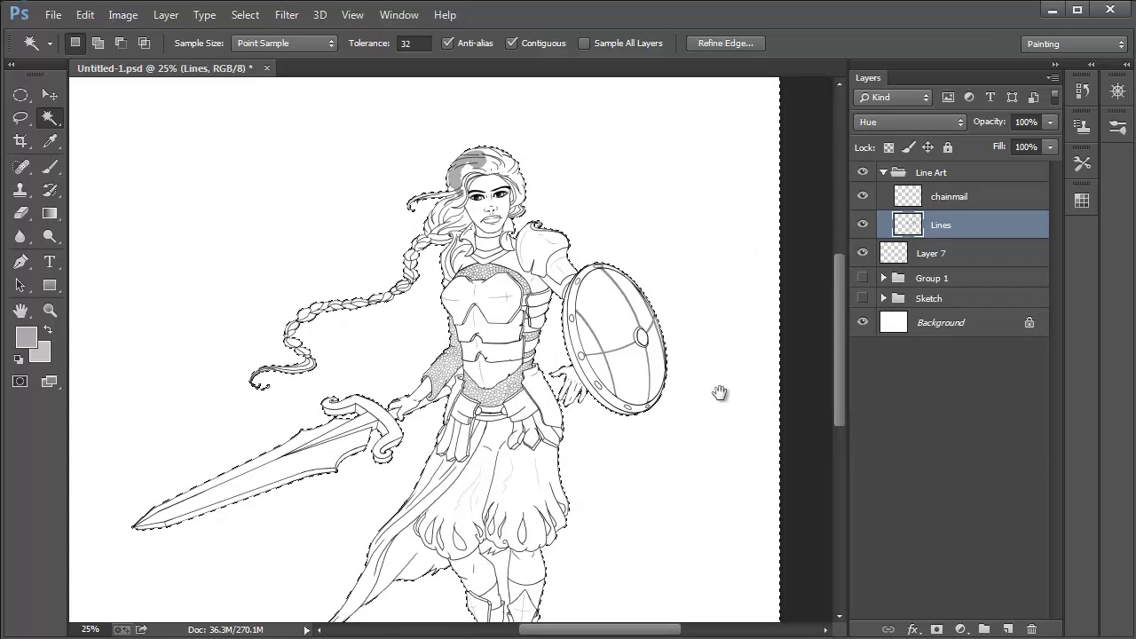
Examine the selection outline around the legs, feet and skirt for areas that were missed.
left_click_drag(705, 388, 684, 272)
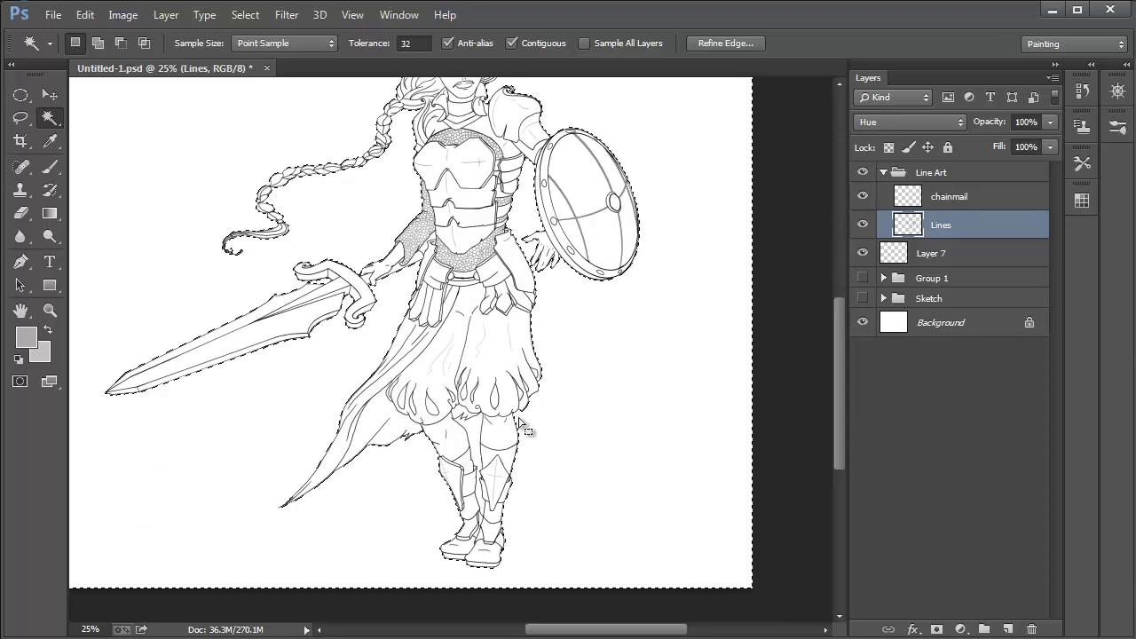
key("shift")
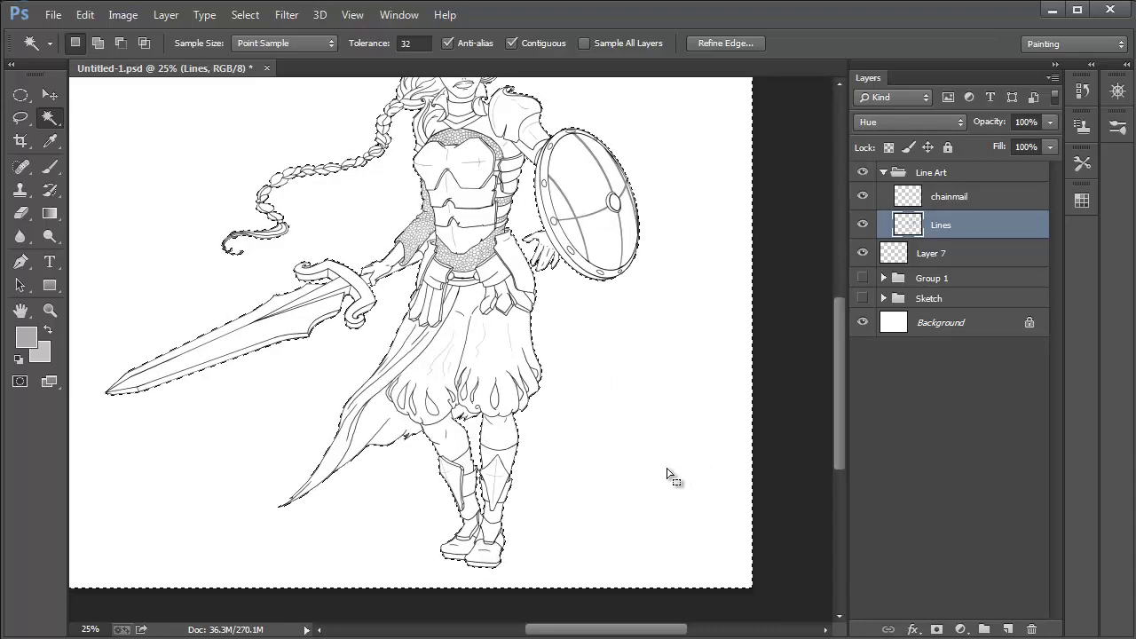
key("space")
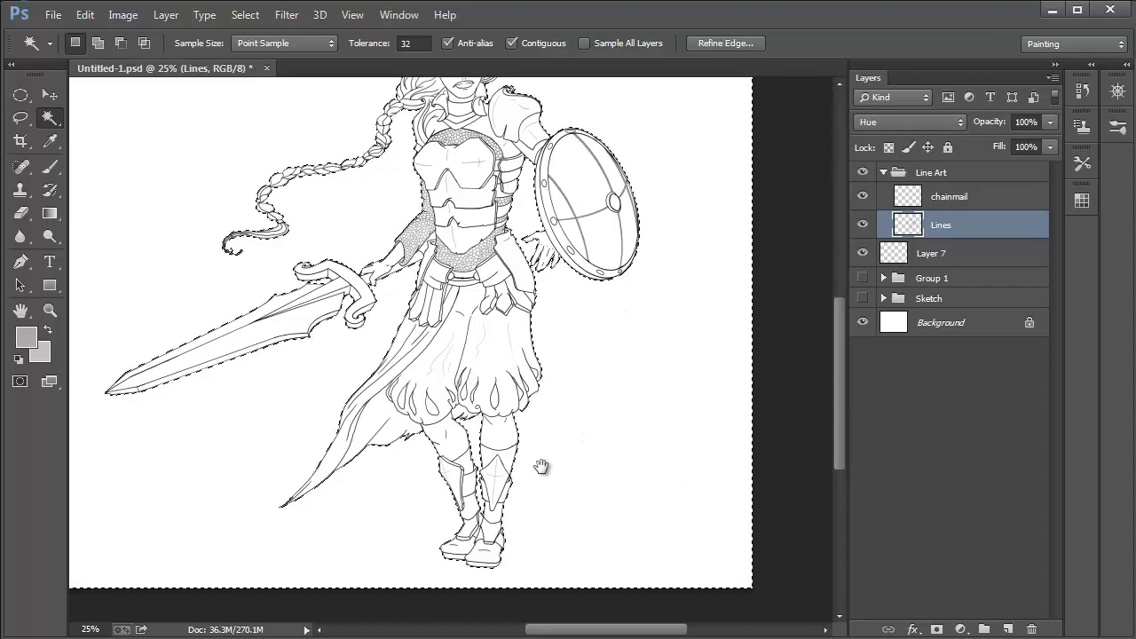
key("z")
left_click_drag(512, 513, 500, 521)
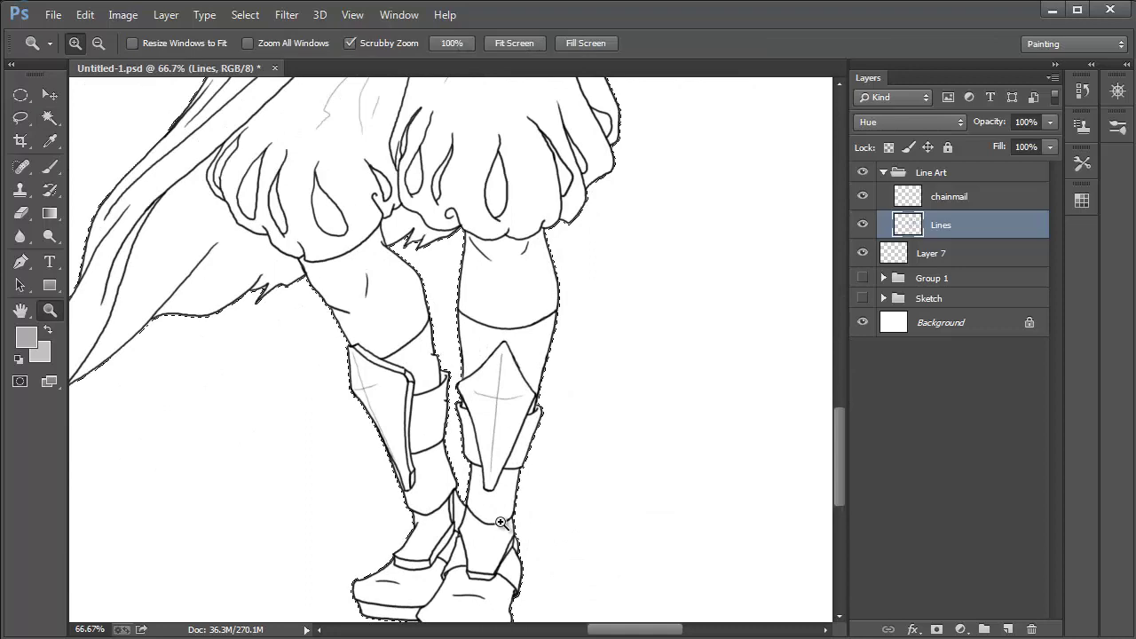
left_click_drag(480, 368, 480, 368)
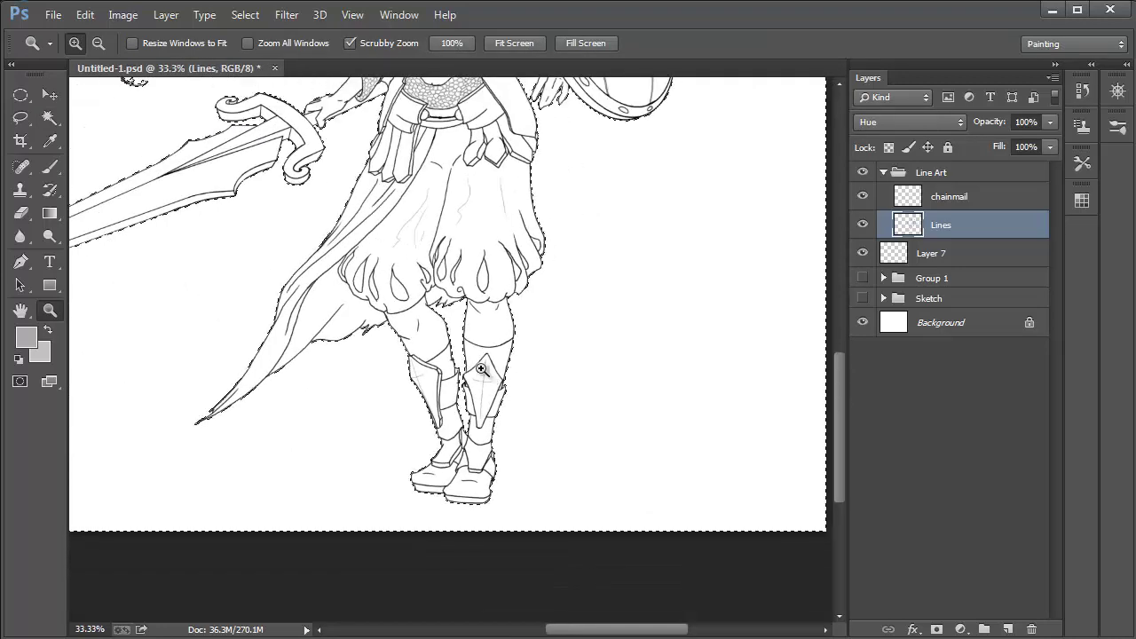
left_click_drag(411, 297, 452, 459)
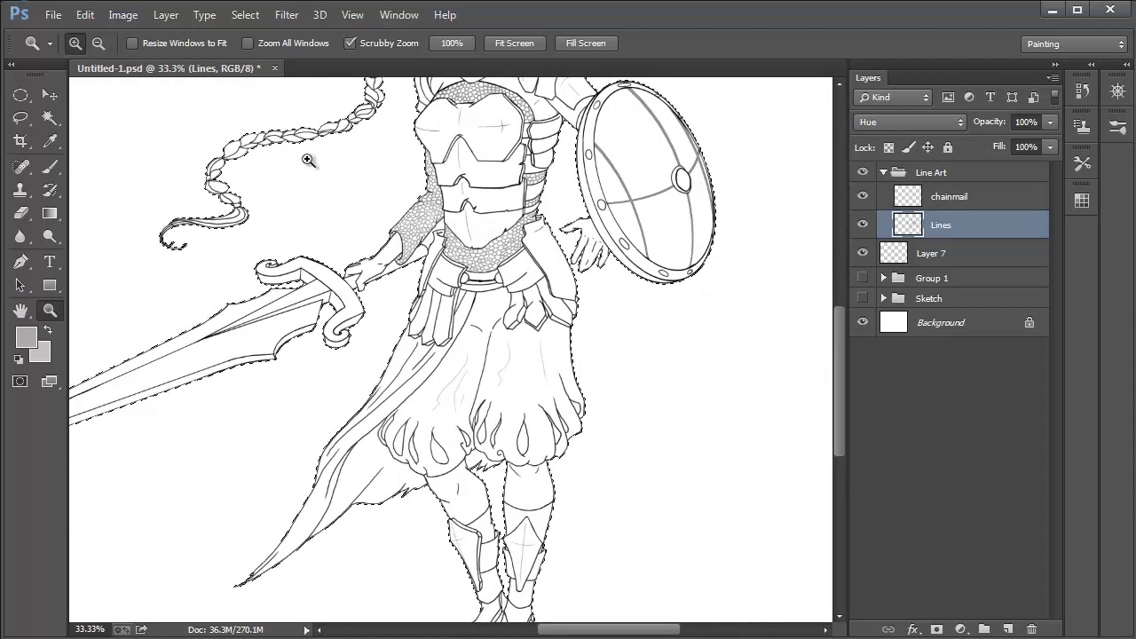
Add enclosed background gaps, including the one between the hair and the collar, to the Magic Wand selection.
left_click(49, 118)
key("ctrl+plus")
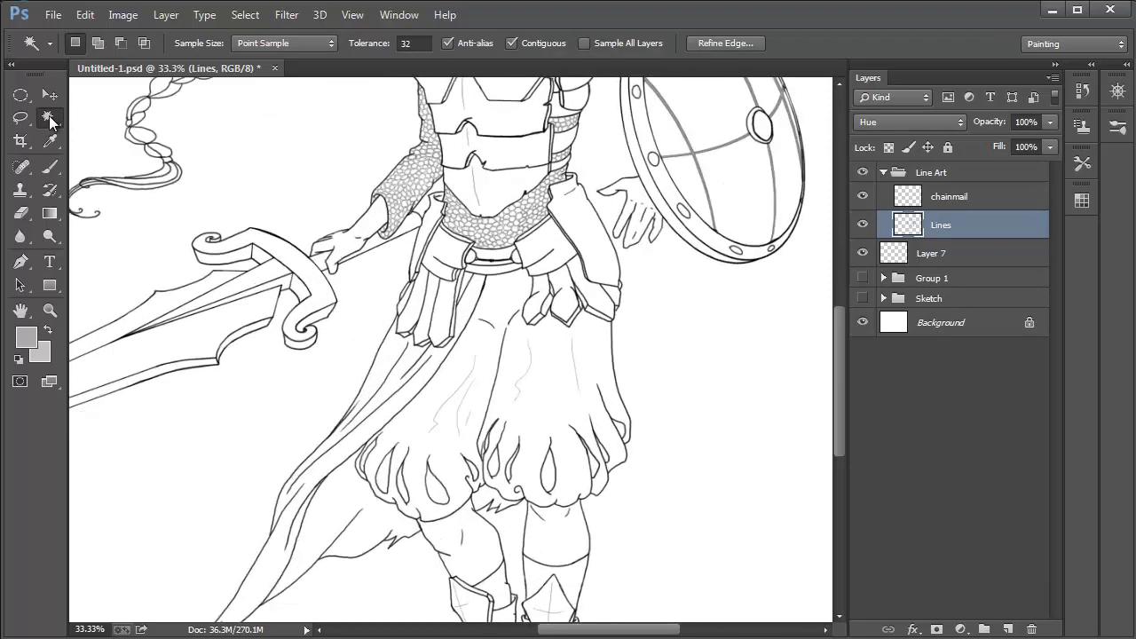
left_click_drag(393, 231, 372, 330)
key("shift")
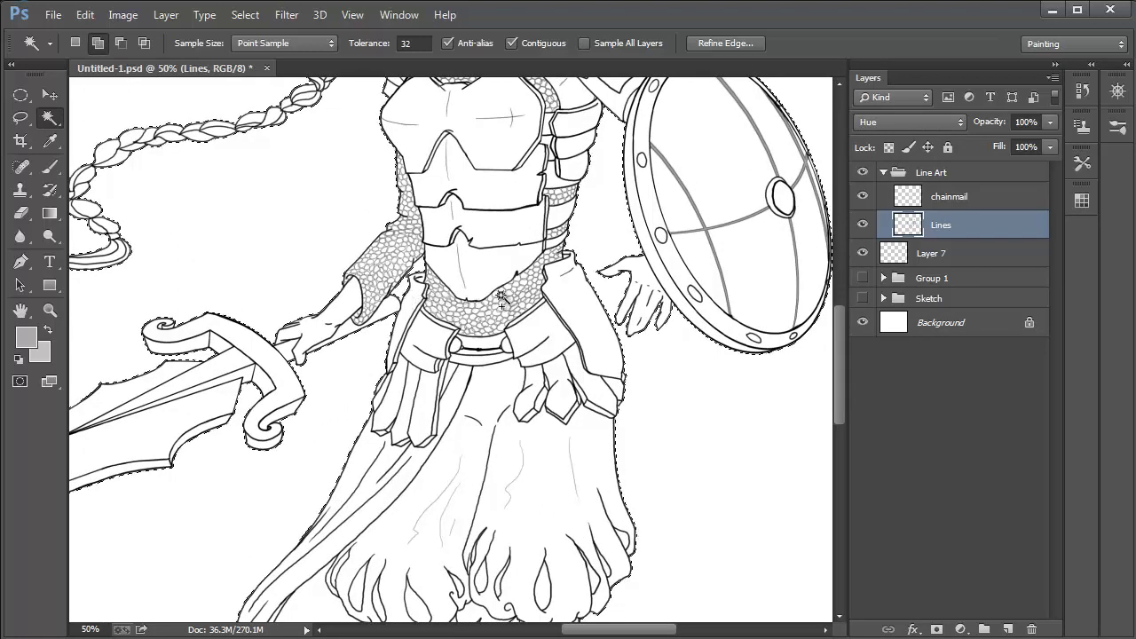
left_click_drag(532, 251, 484, 363)
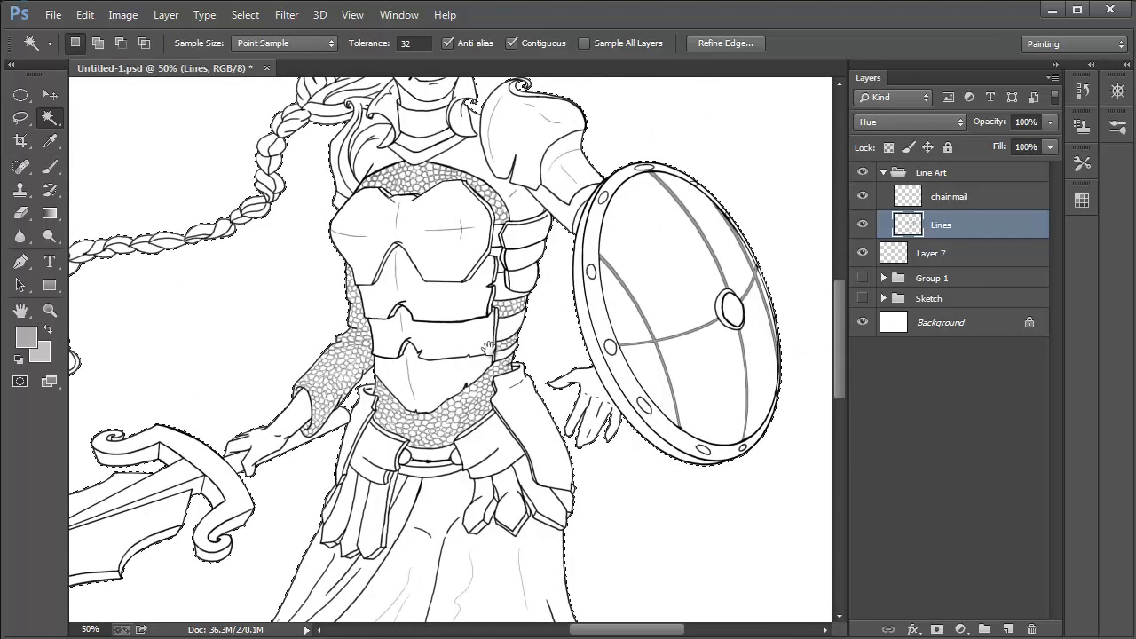
left_click_drag(465, 233, 484, 319)
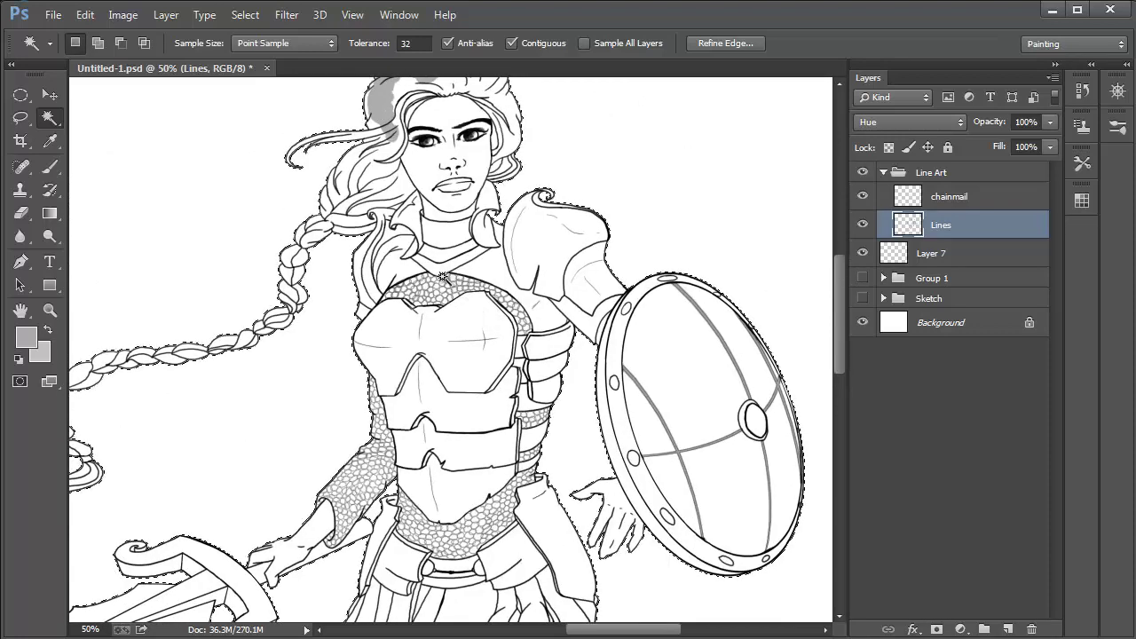
key("shift")
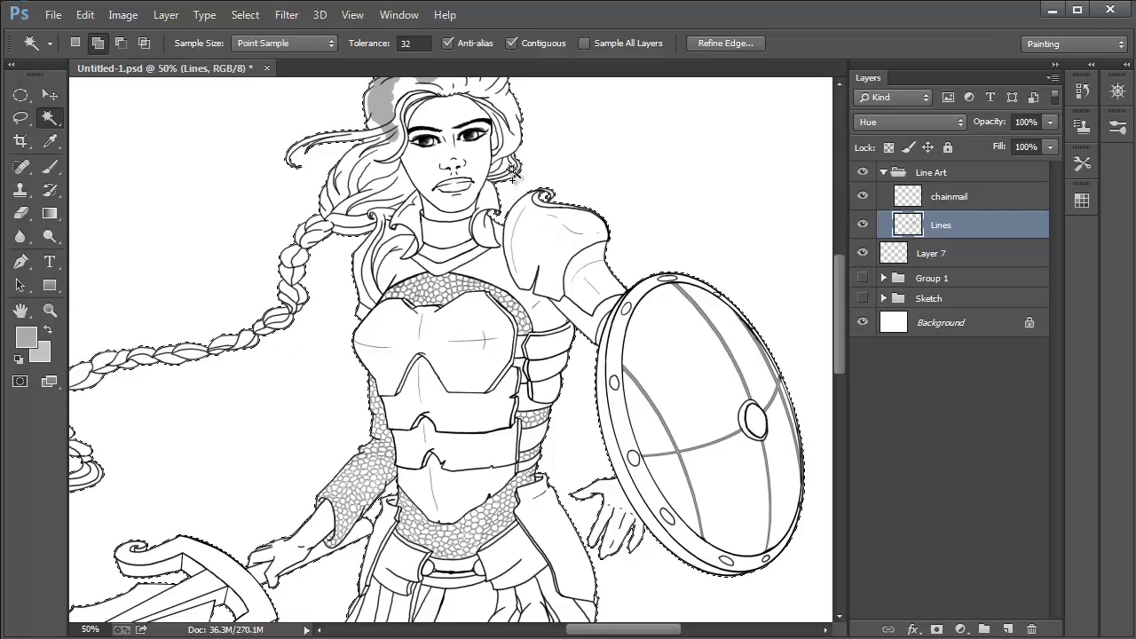
left_click(499, 211, "shift")
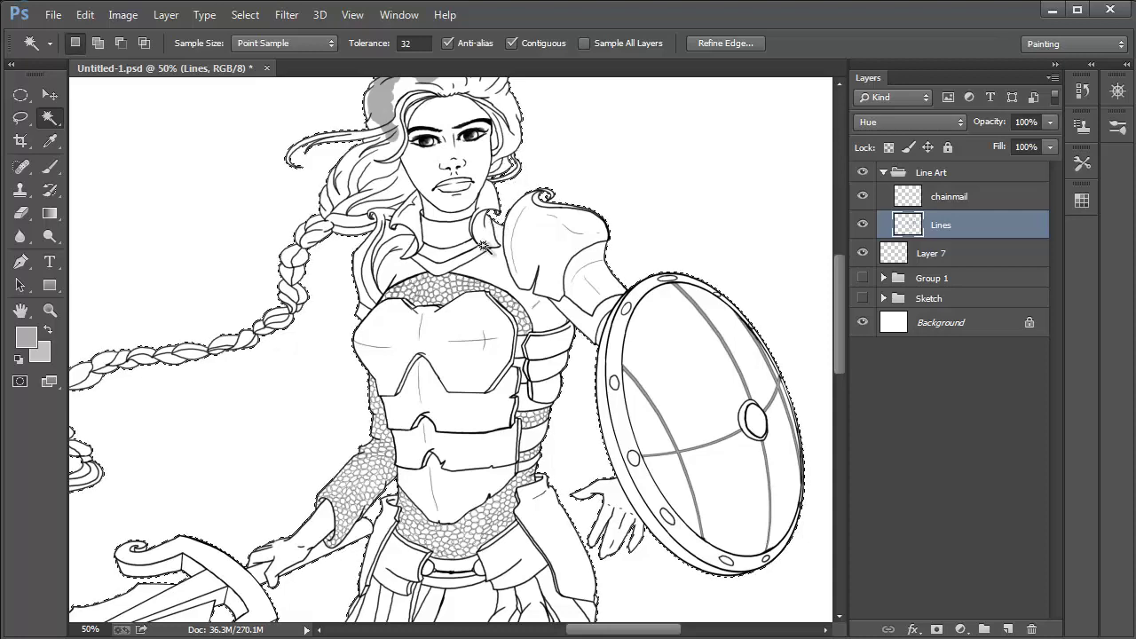
Invert the background selection so that the whole figure, including sword, braid and shield, is selected.
left_click_drag(373, 295, 360, 355)
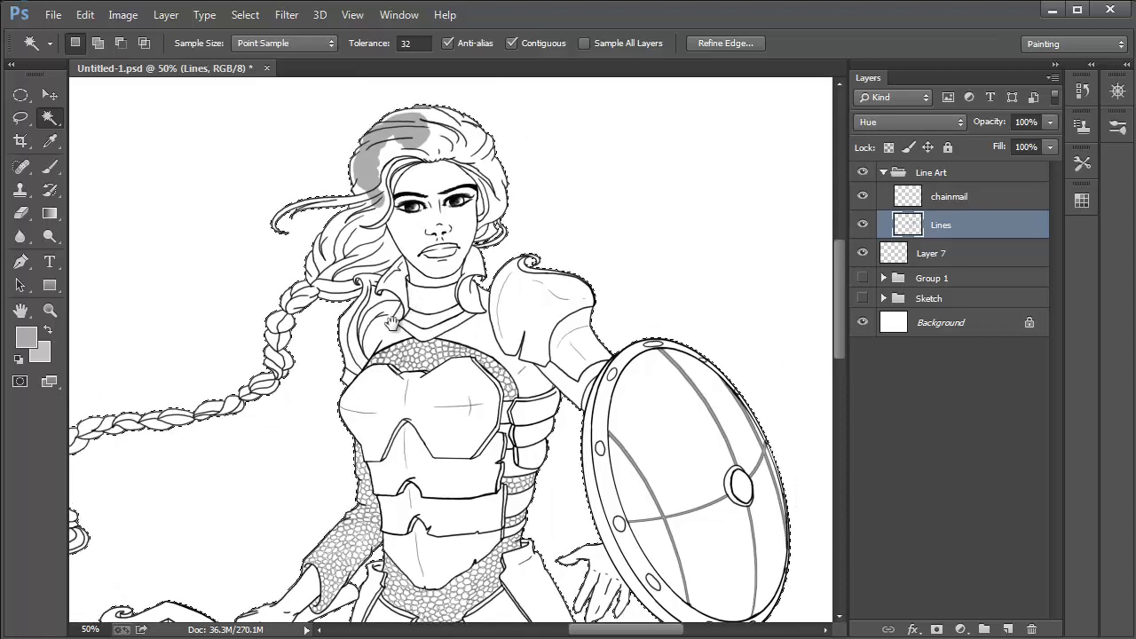
left_click(244, 15)
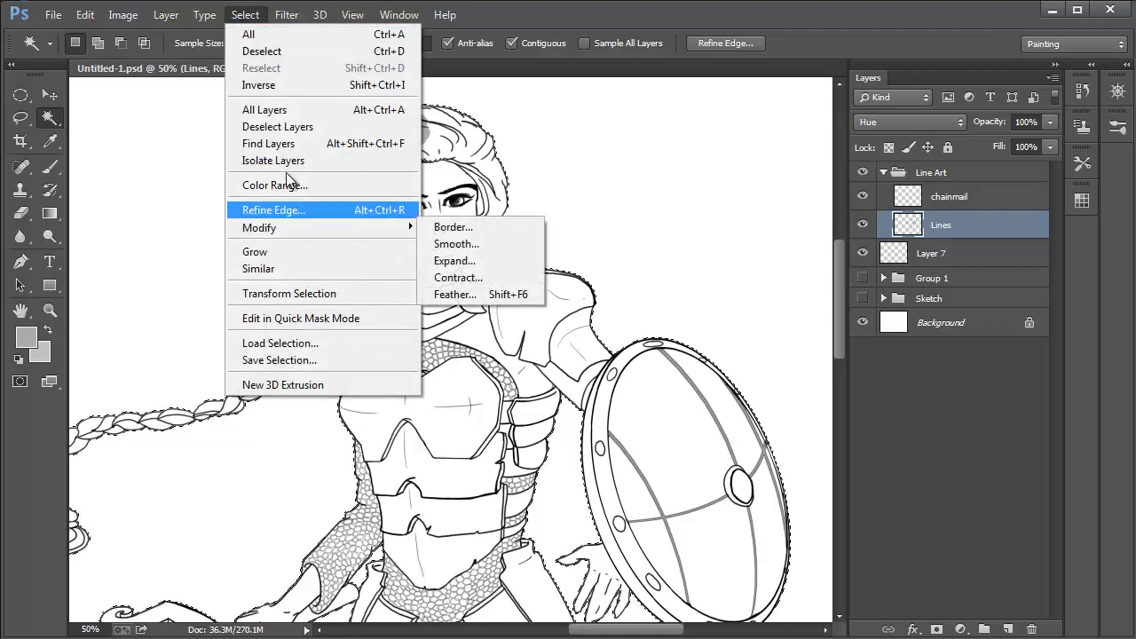
left_click(274, 86)
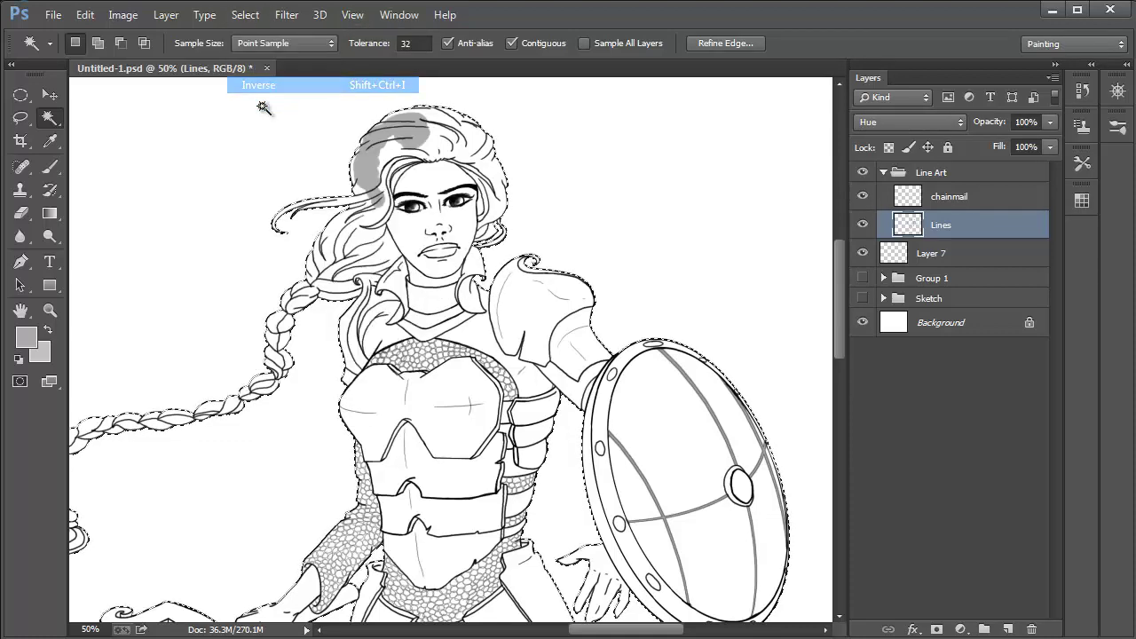
left_click_drag(260, 462, 321, 115)
left_click_drag(297, 444, 345, 231)
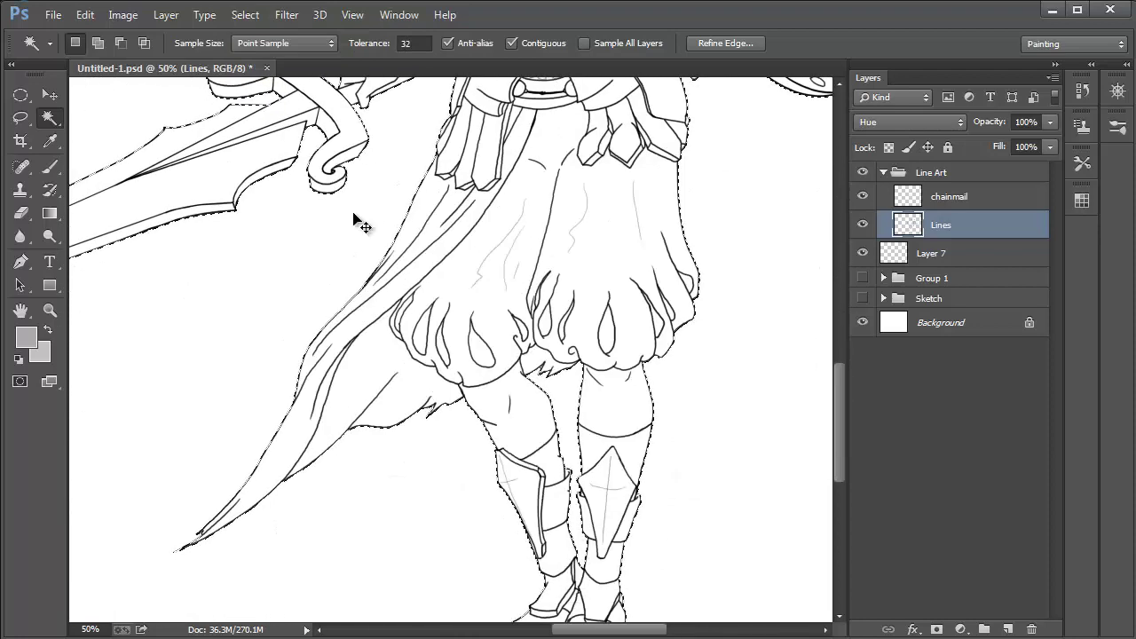
key("ctrl+minus")
left_click_drag(288, 372, 250, 572)
left_click_drag(279, 263, 245, 341)
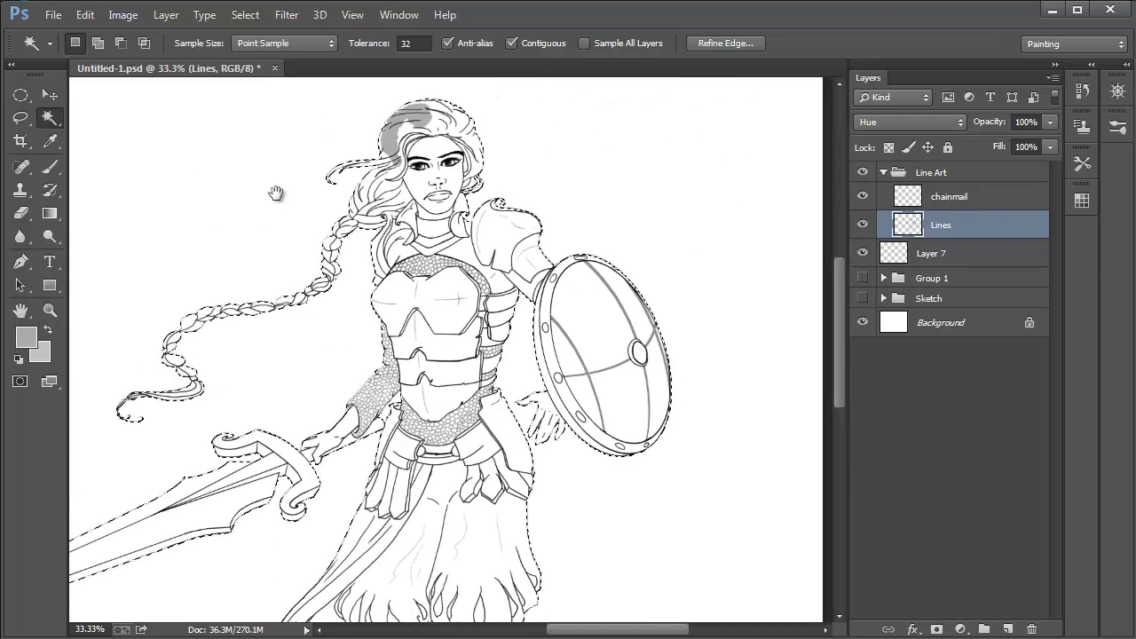
Contract the figure selection by 1 pixel so its edge sits within the outer line art.
left_click(243, 15)
mouse_move(286, 229)
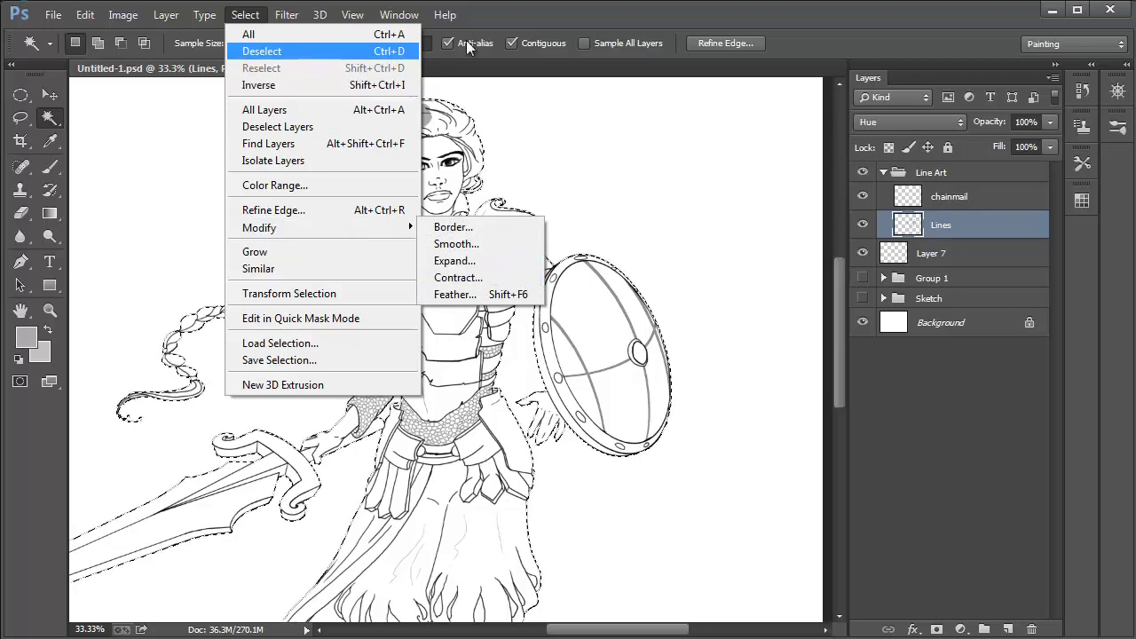
left_click(452, 85)
key("z")
left_click_drag(367, 211, 368, 211)
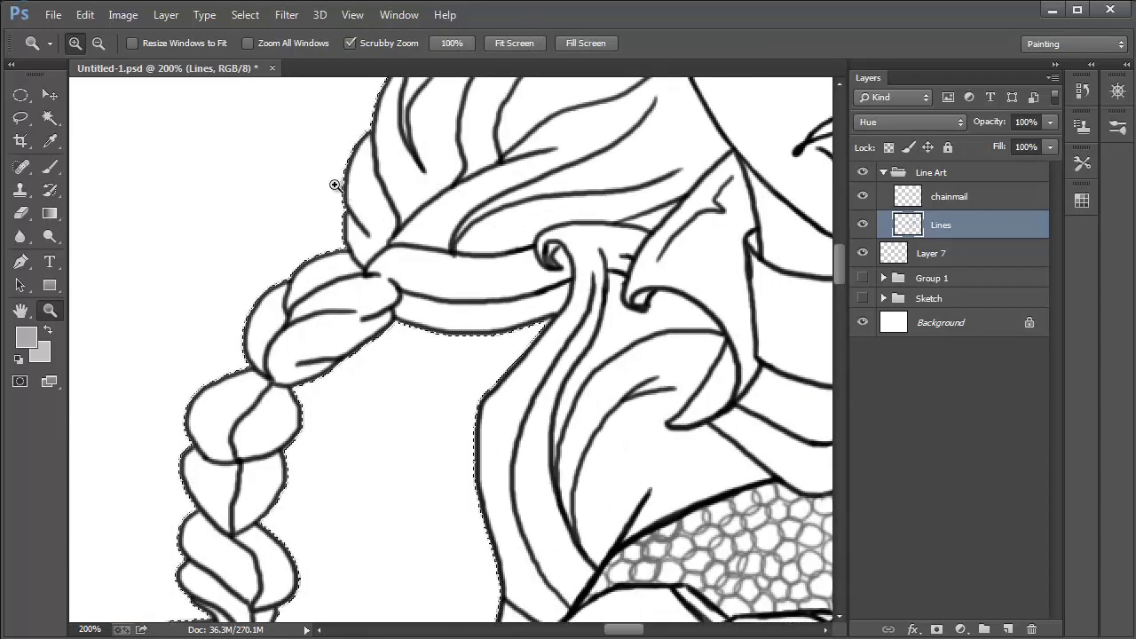
key("ctrl+d")
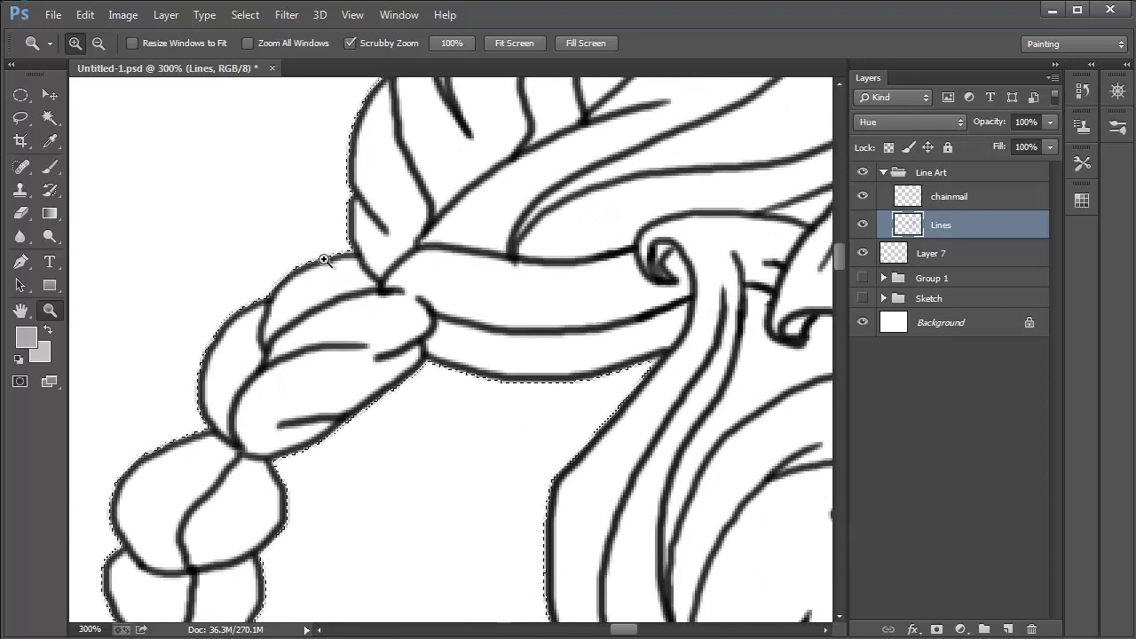
left_click(250, 15)
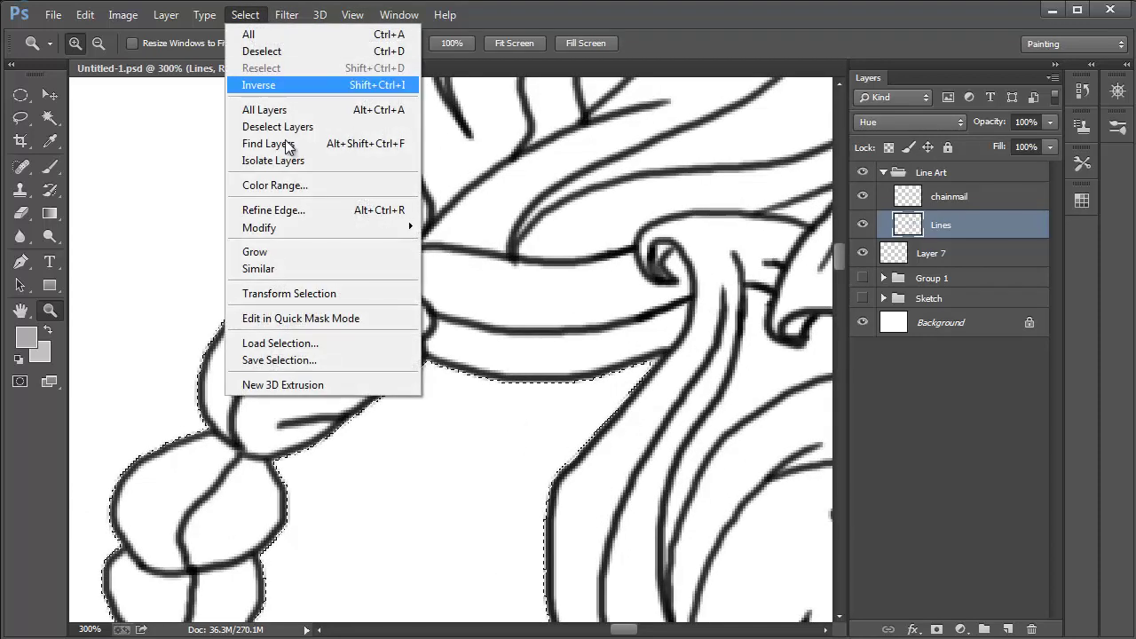
mouse_move(325, 229)
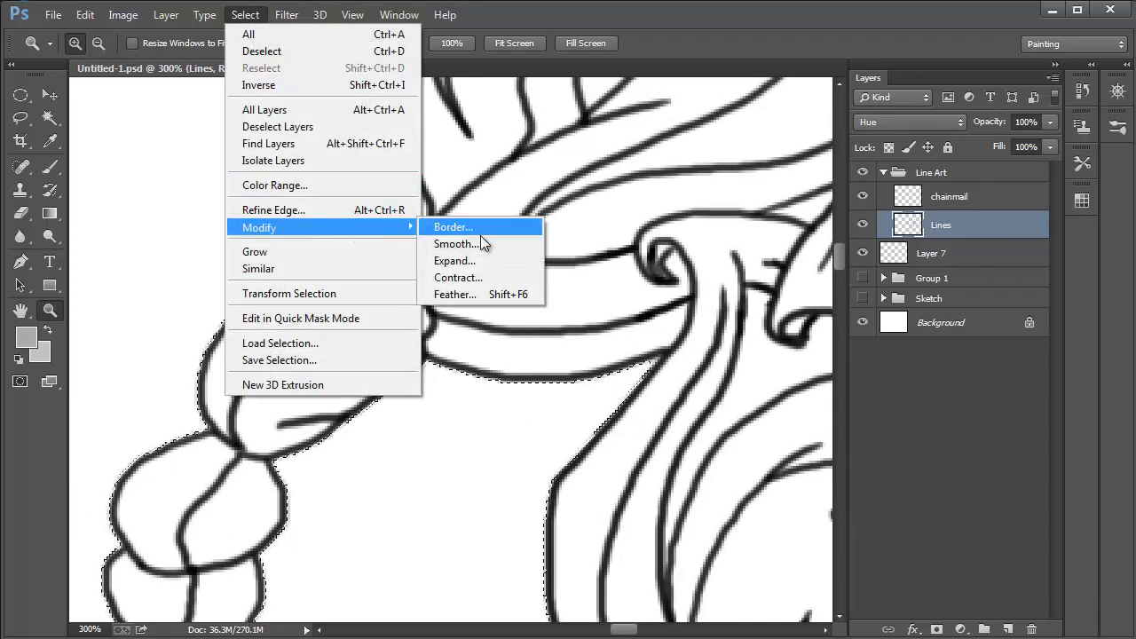
left_click(461, 280)
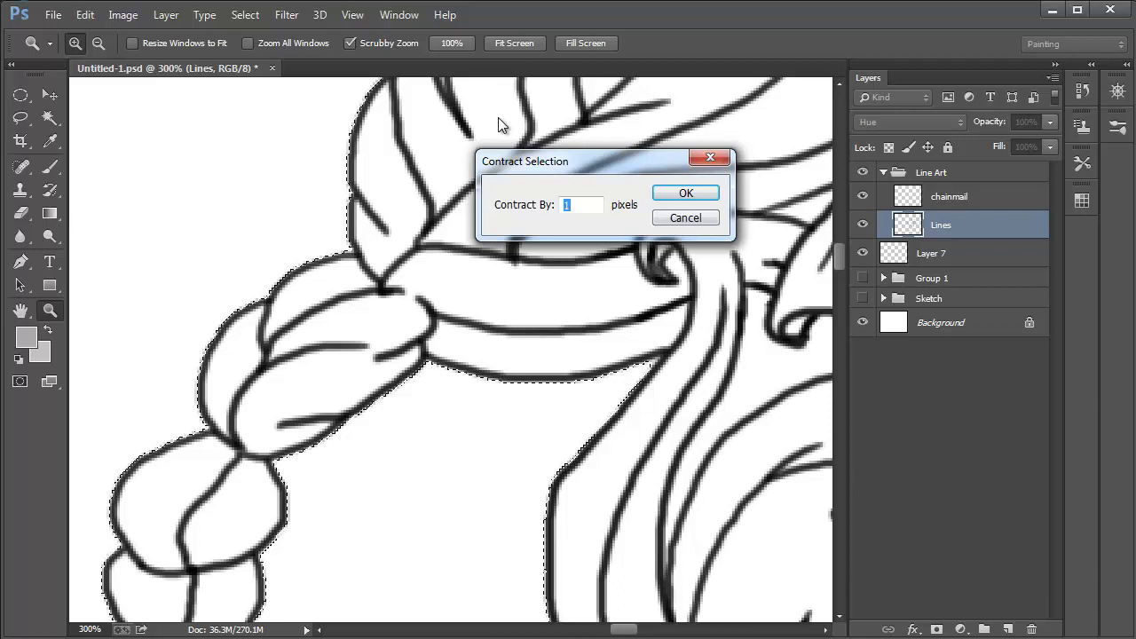
key("Return")
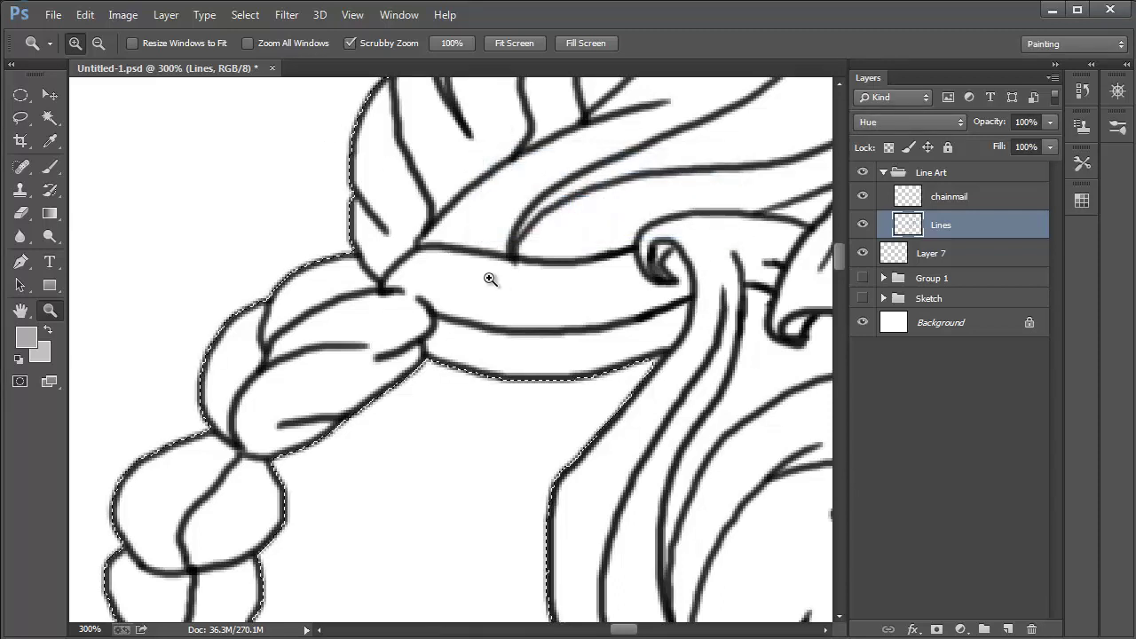
Fill the selected figure on Layer 7 with the grey foreground colour, collapse the Line Art group and deselect.
key("ctrl+minus")
key("ctrl+minus")
key("ctrl+minus")
key("ctrl+minus")
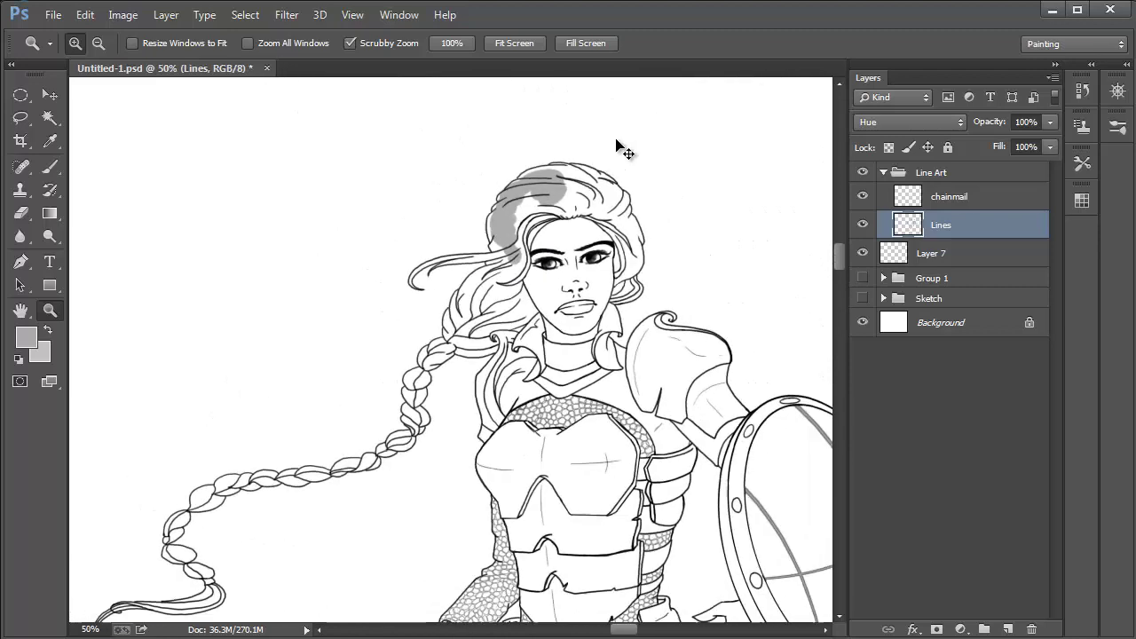
left_click_drag(670, 334, 519, 329)
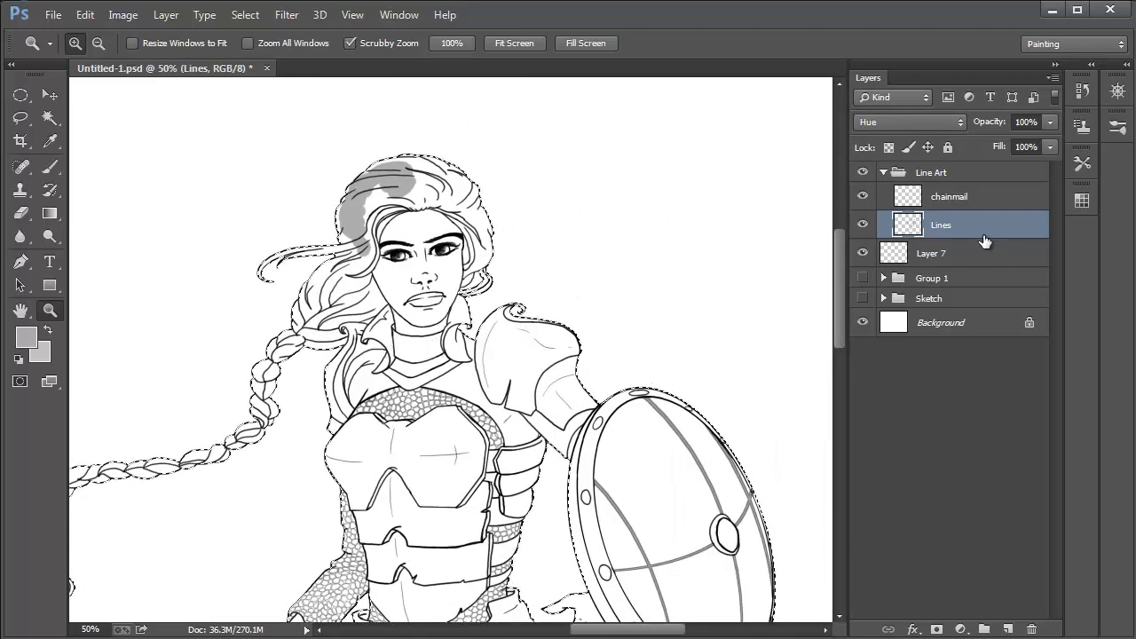
left_click(942, 257)
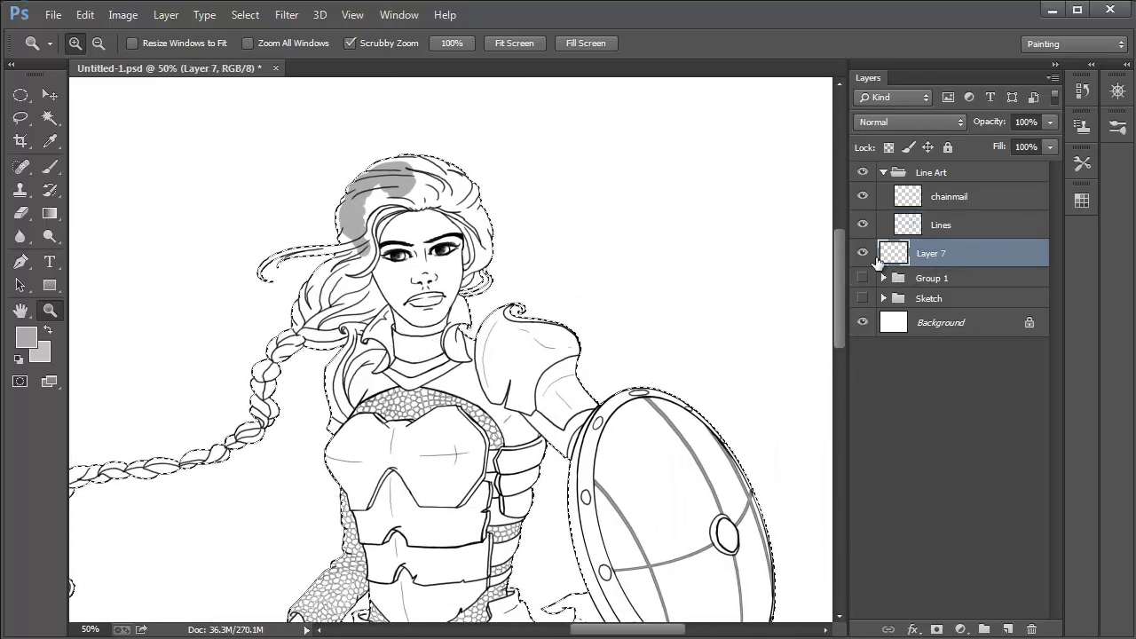
left_click(884, 173)
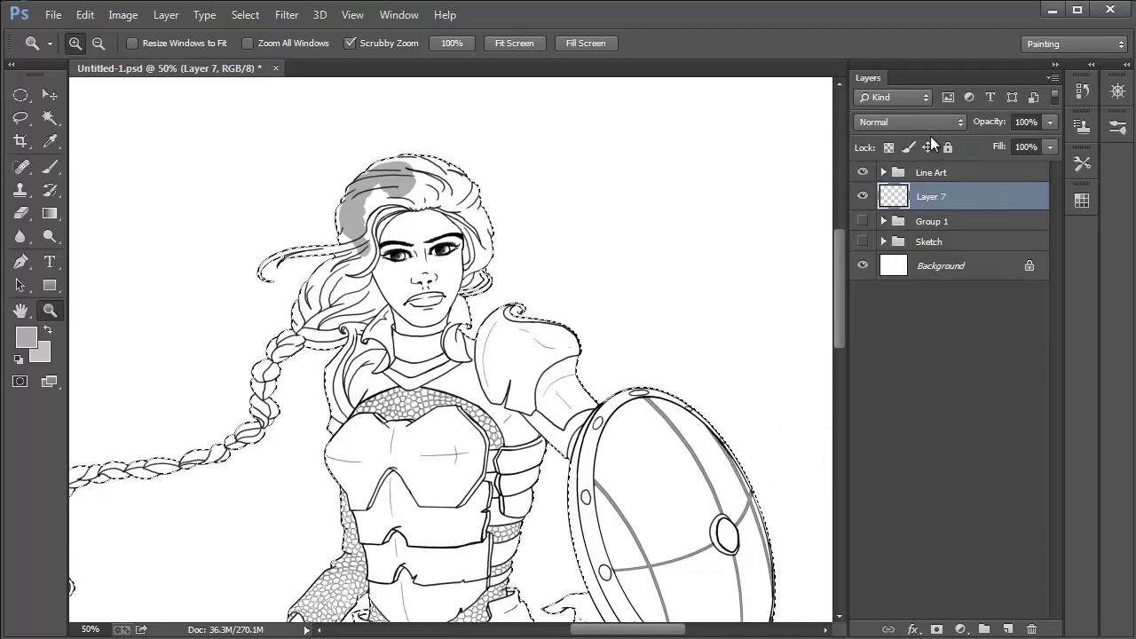
key("alt")
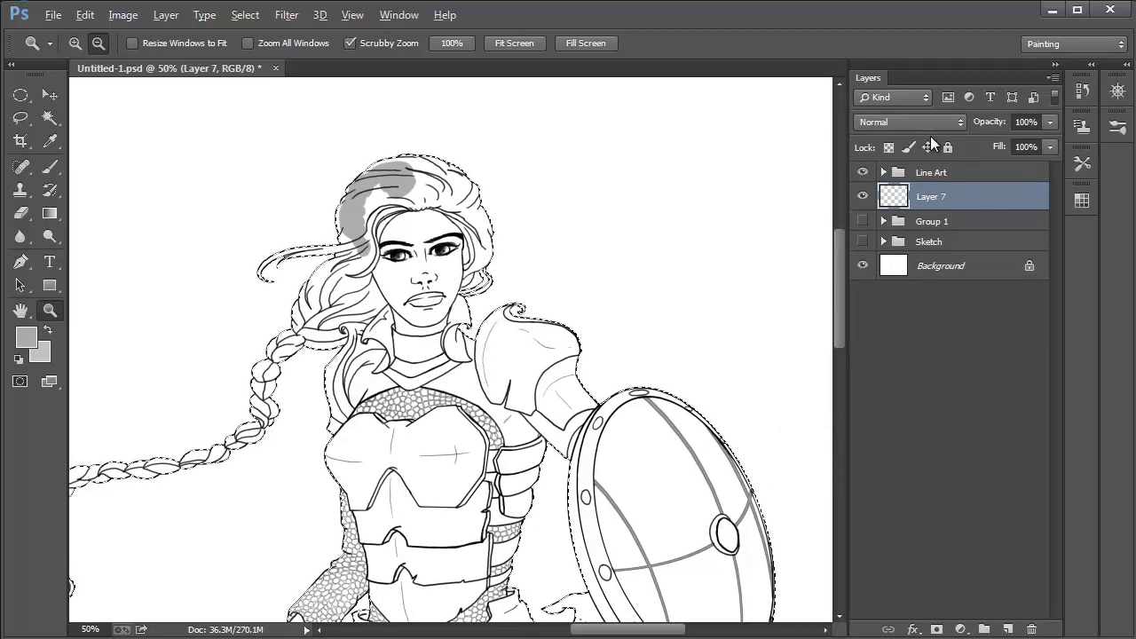
key("alt+BackSpace")
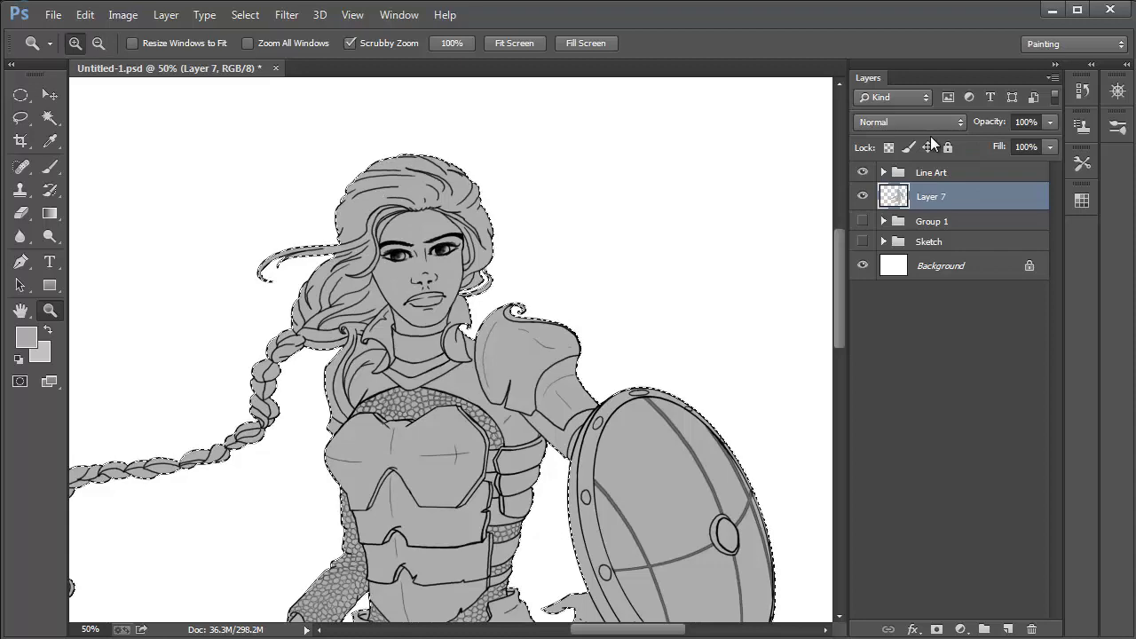
key("ctrl+d")
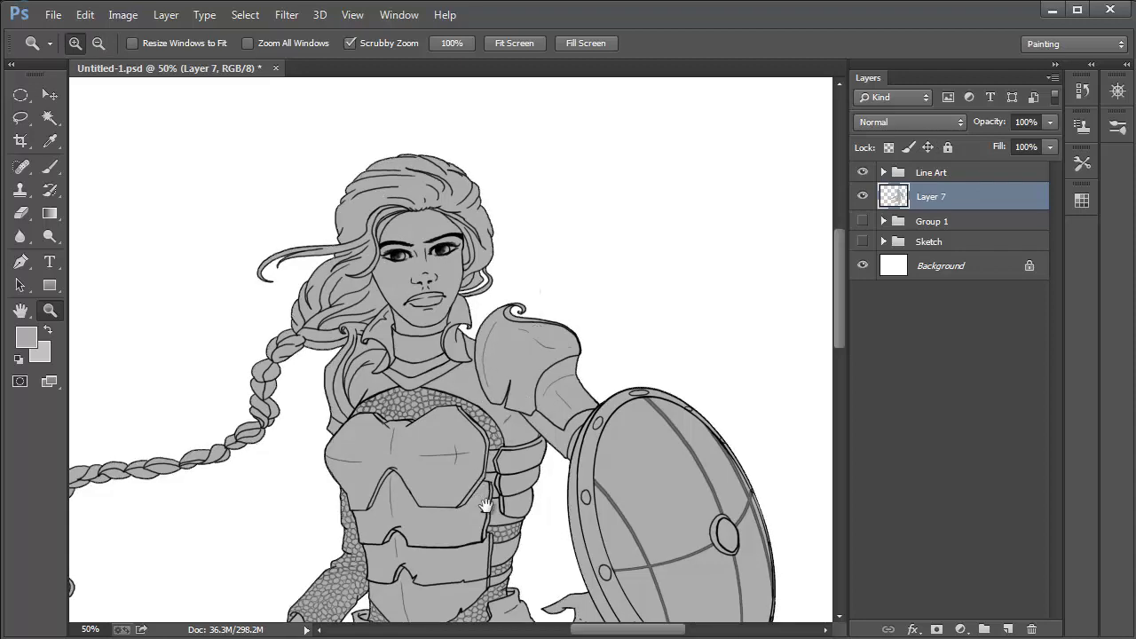
Examine the grey fill along the figure's outlines, from the legs and skirt to the side armour, shield and shoulder.
left_click_drag(485, 505, 495, 307)
left_click_drag(525, 414, 530, 353)
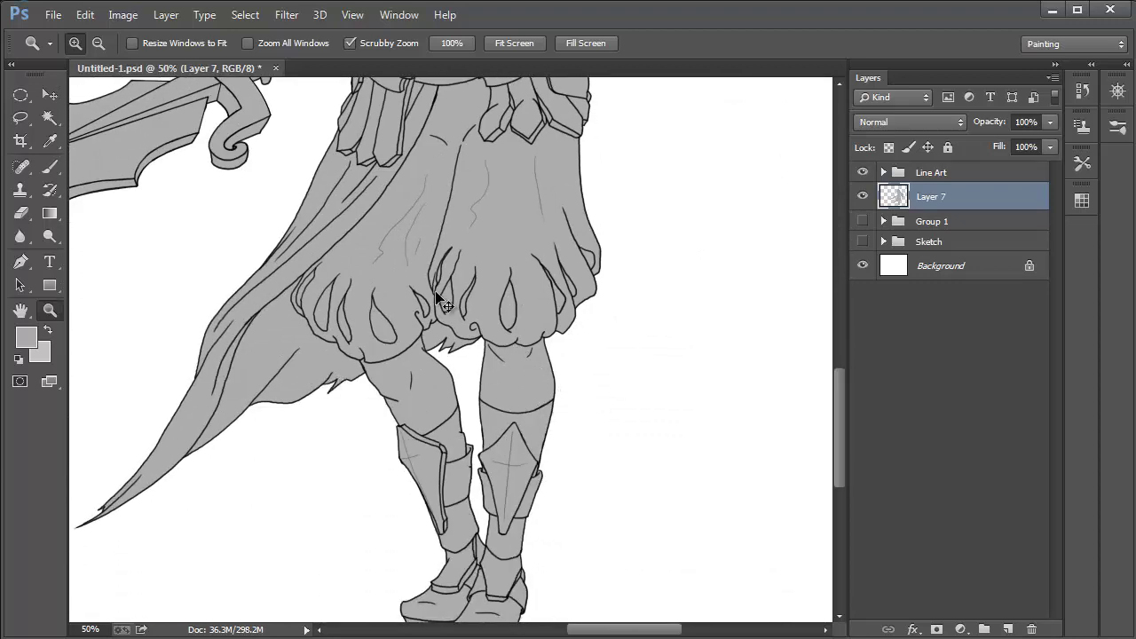
key("ctrl+minus")
key("ctrl+minus")
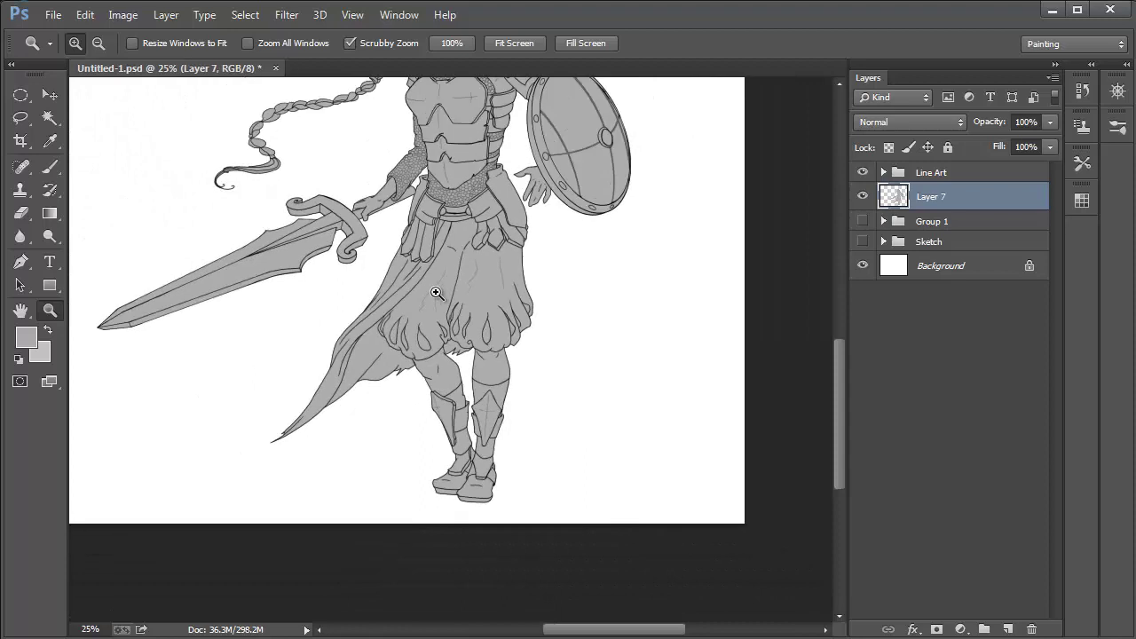
left_click_drag(567, 258, 586, 417)
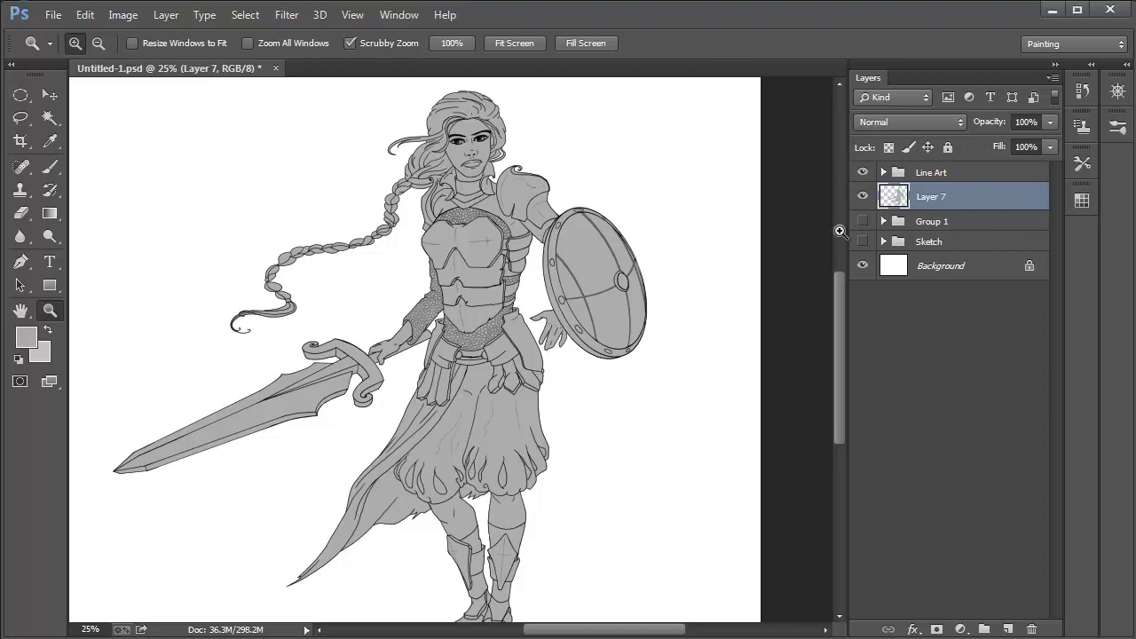
left_click(460, 516)
left_click(459, 517)
left_click(459, 517)
left_click_drag(488, 522, 438, 304)
left_click_drag(485, 94, 453, 383)
left_click_drag(493, 200, 440, 519)
left_click(471, 362)
left_click(471, 362)
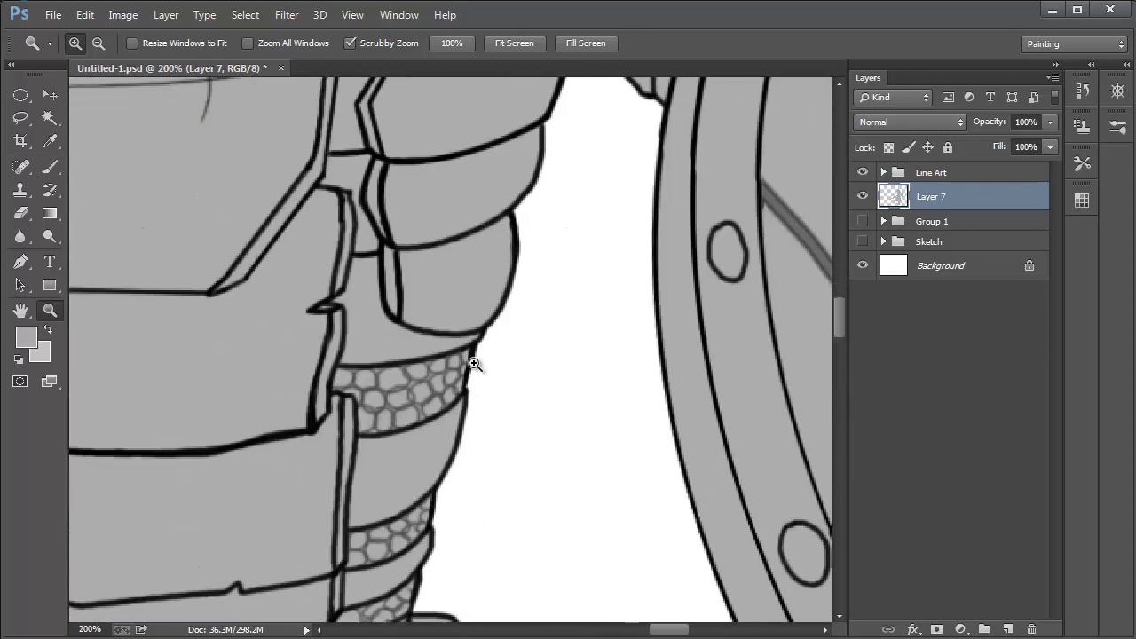
left_click(537, 270)
left_click_drag(540, 269, 416, 550)
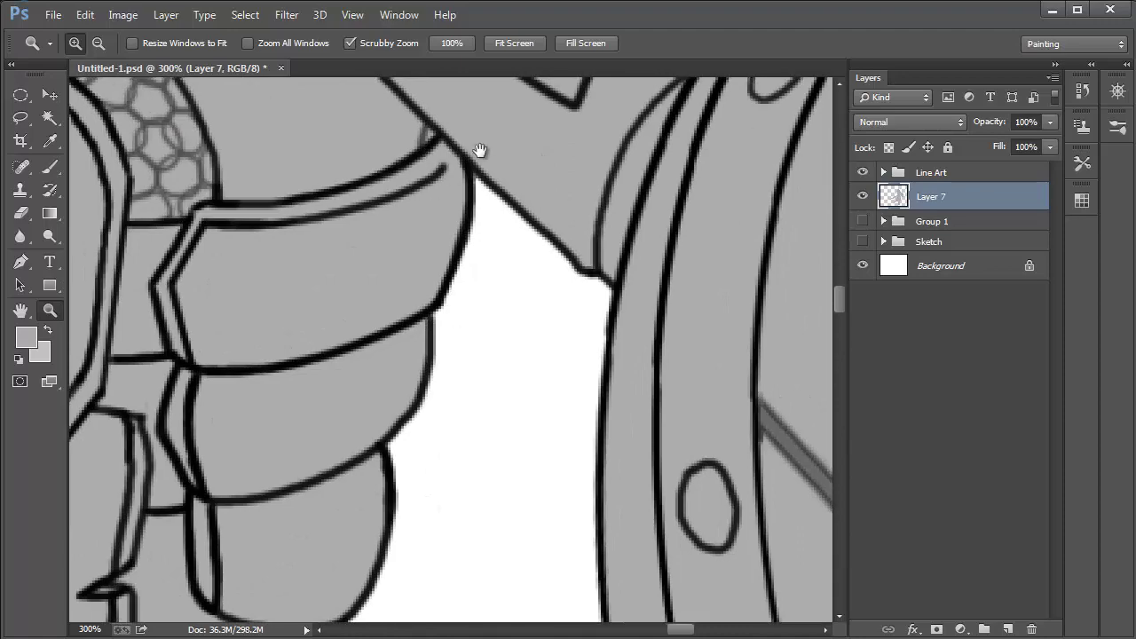
left_click_drag(479, 157, 433, 411)
scroll(432, 411, "up", 8)
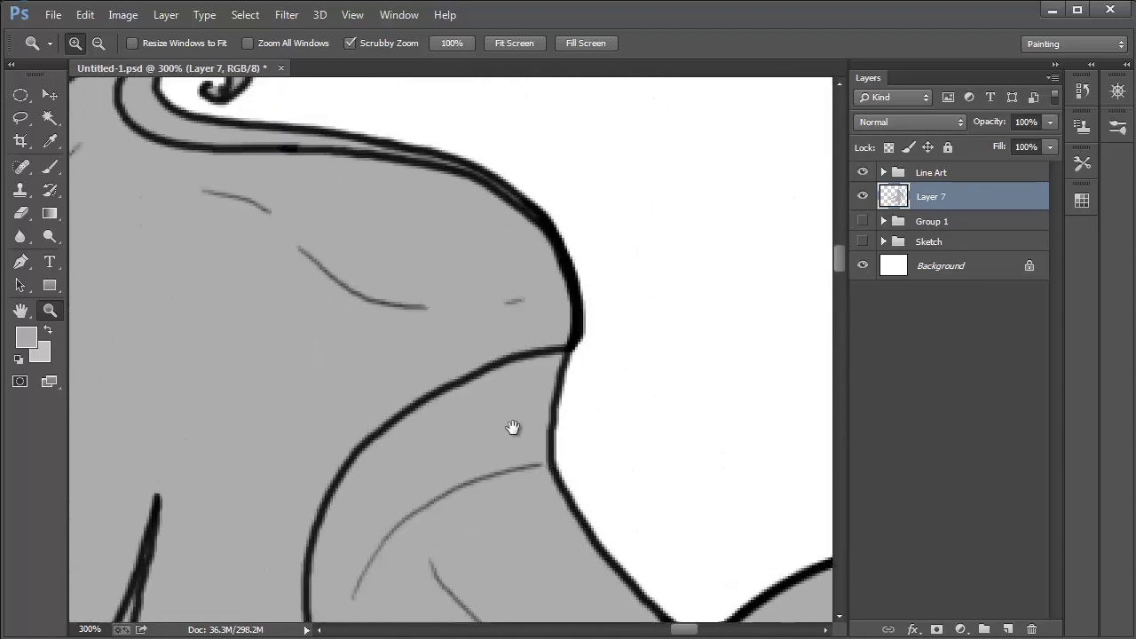
left_click_drag(271, 288, 611, 347)
left_click_drag(352, 223, 616, 357)
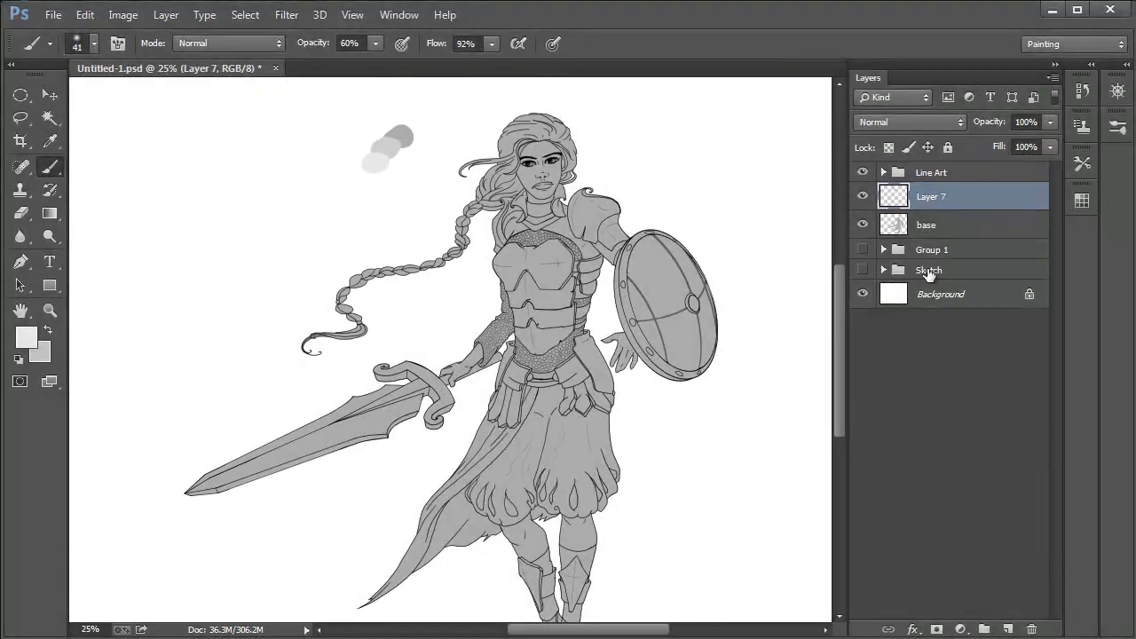
Show the Sketch group and move it above the Line Art group in the layer stack.
left_click(863, 270)
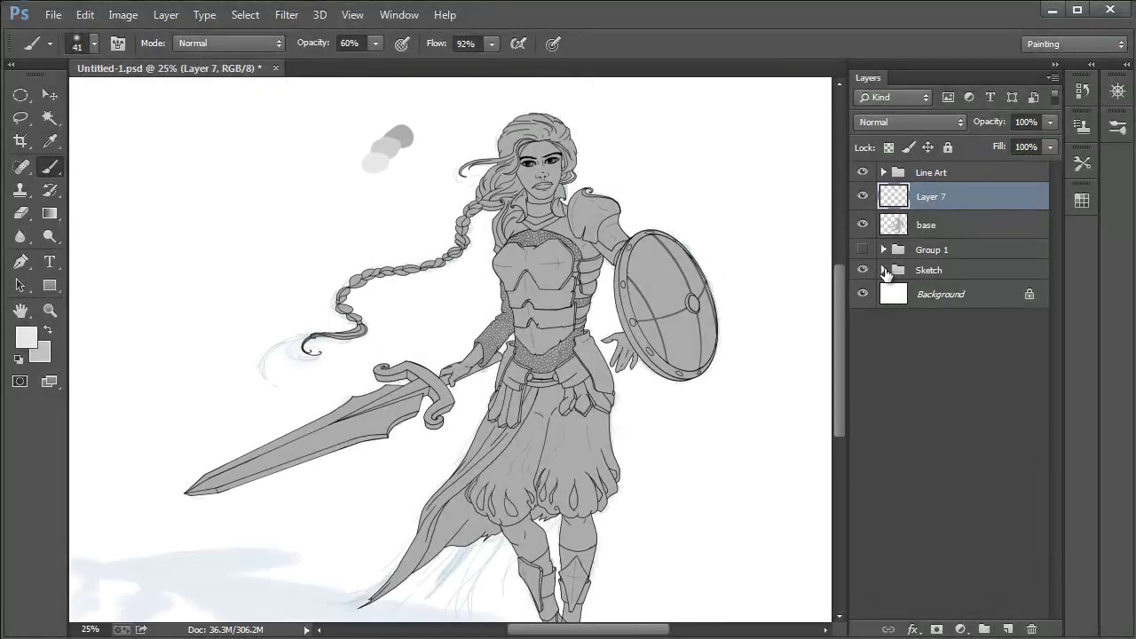
left_click(883, 270)
key("v")
mouse_move(932, 294)
left_mouse_down()
mouse_move(936, 167)
mouse_move(953, 312)
mouse_move(938, 157)
mouse_move(935, 171)
left_mouse_up()
left_click(883, 270)
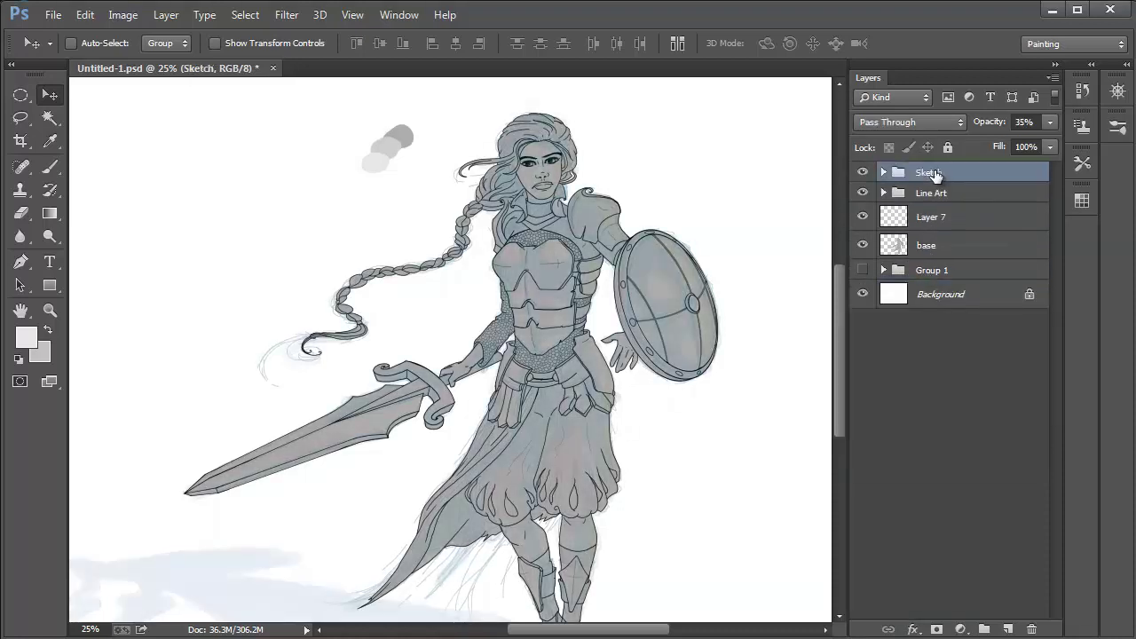
Hide every layer inside the Sketch group except Layer 6, and select Layer 6.
left_click(884, 172)
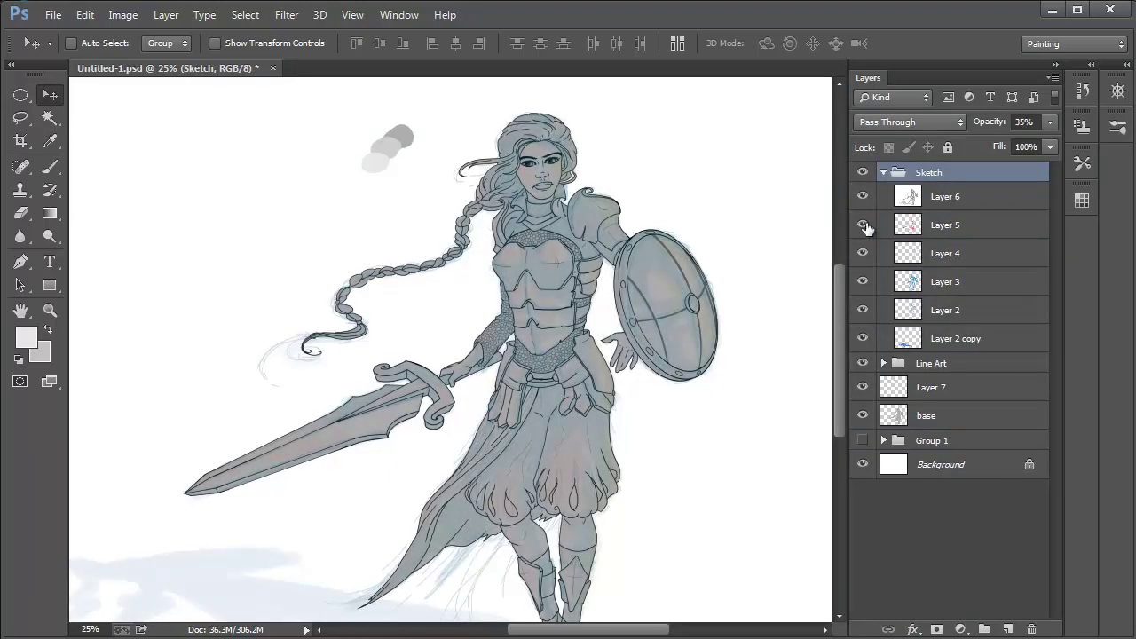
left_click(860, 340)
left_click(954, 190)
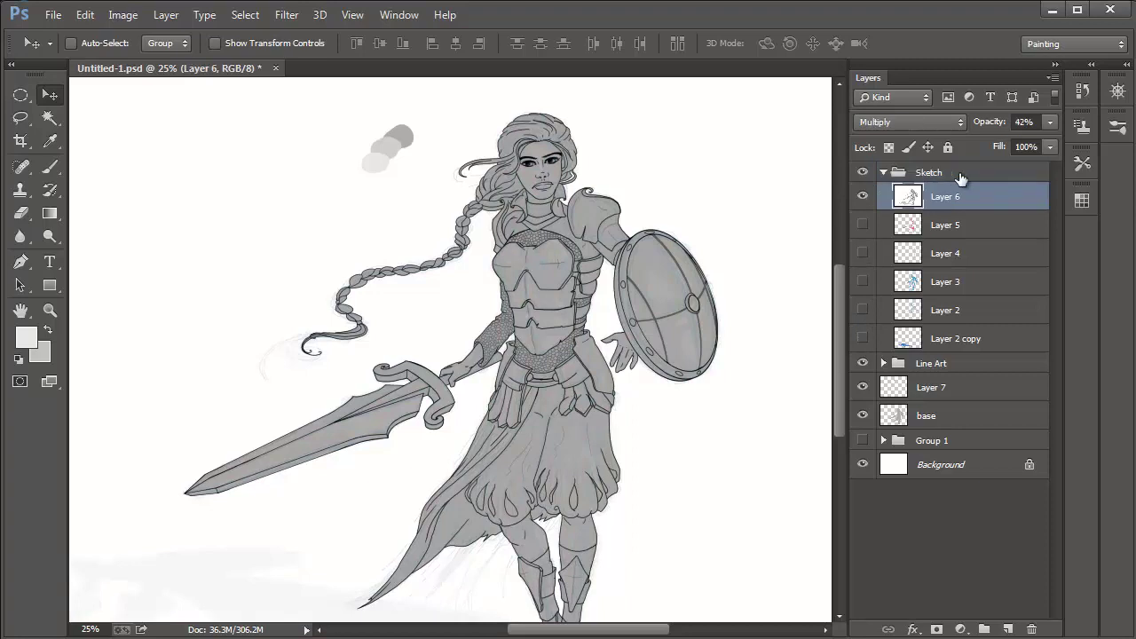
Collapse the Sketch group and raise the group's opacity to 100%.
left_click(883, 172)
left_click(1050, 122)
left_click_drag(1043, 140, 1044, 142)
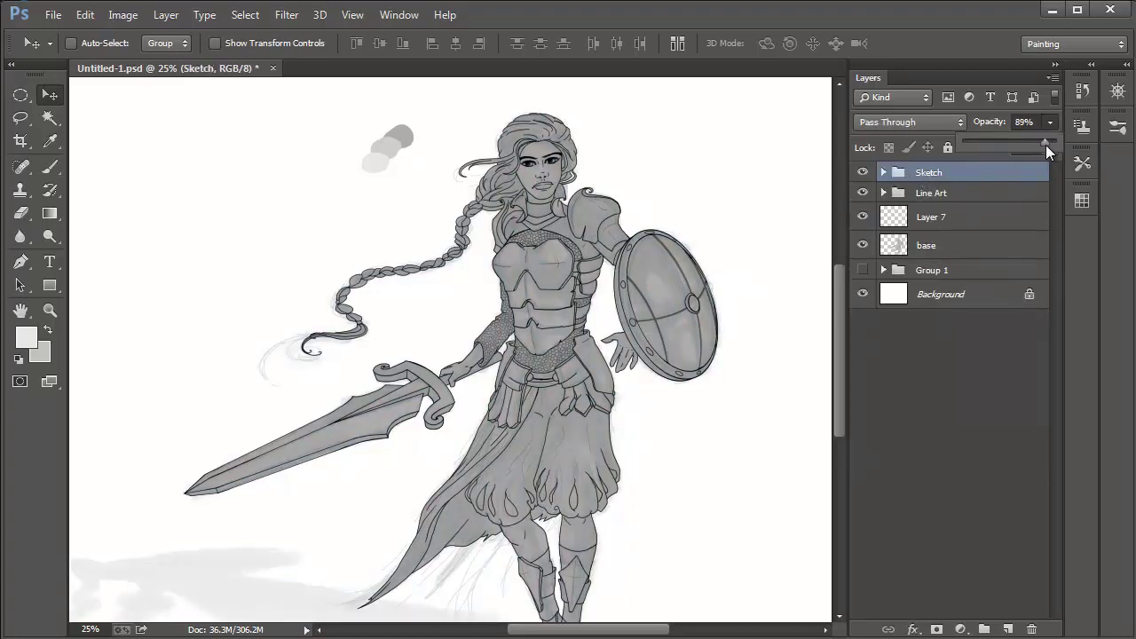
left_click(959, 178)
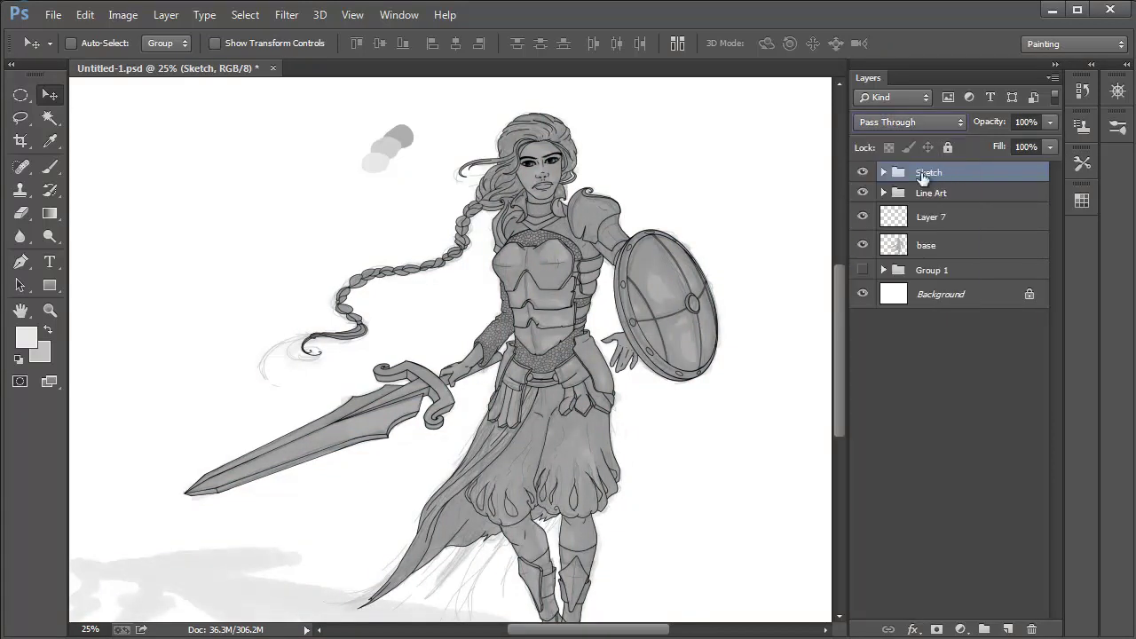
Show Layer 5 with the reddish marks in the Sketch group and hide Layer 6.
left_click(883, 172)
left_click(945, 224)
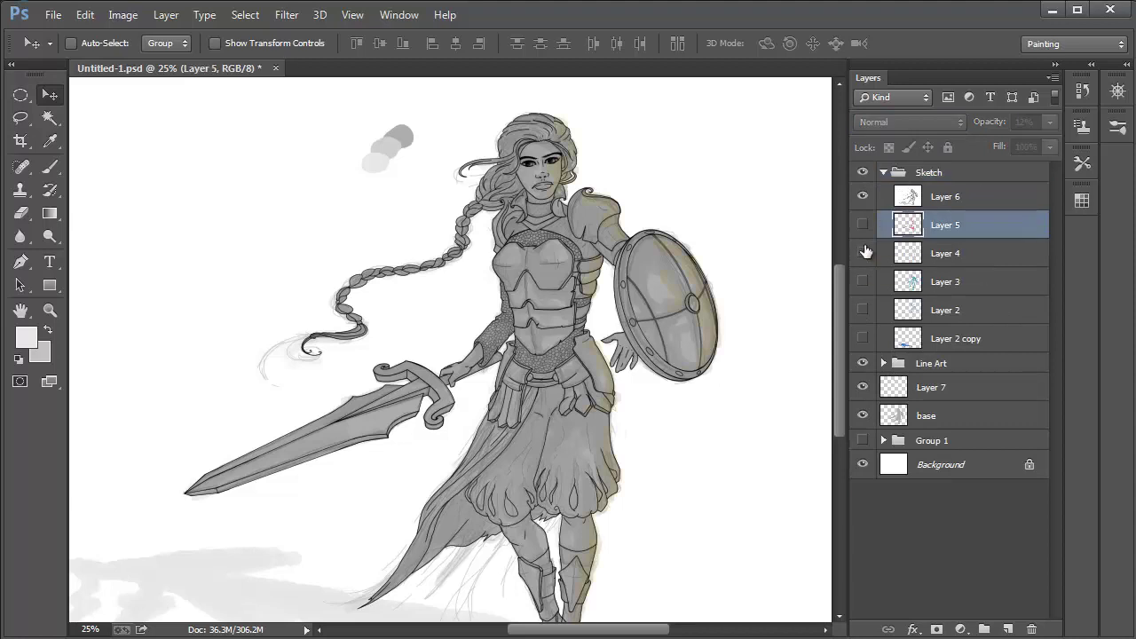
left_click(861, 224)
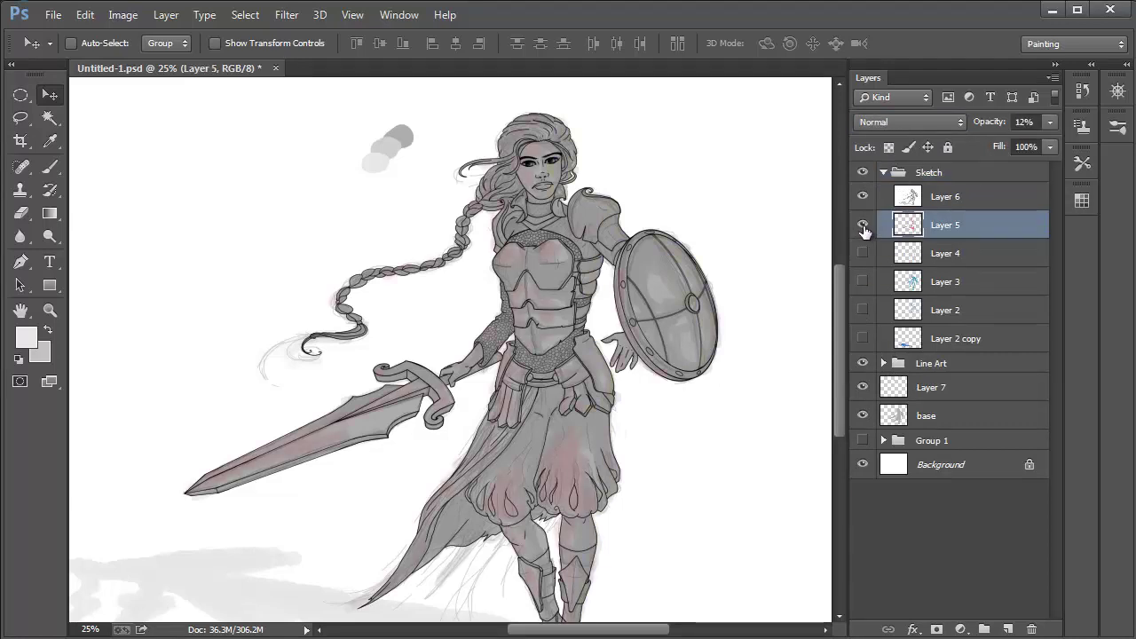
left_click(862, 196)
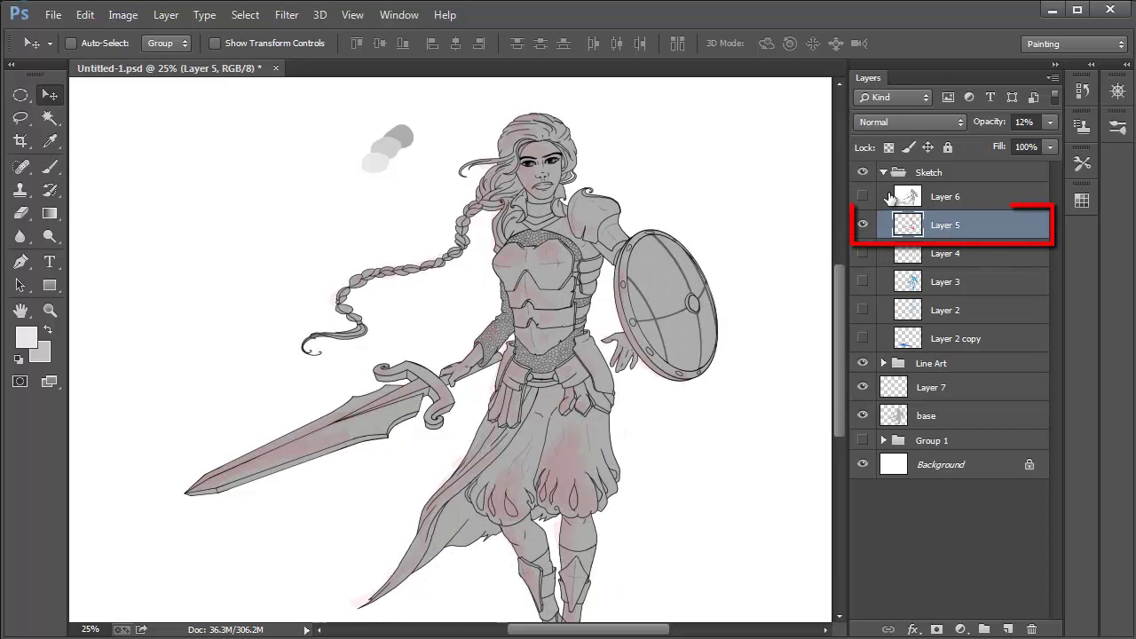
Rename Layer 5 as red, Layer 6 as shades and Layer 4 as yellow in the Sketch group.
double_click(945, 226)
type("red")
key("Return")
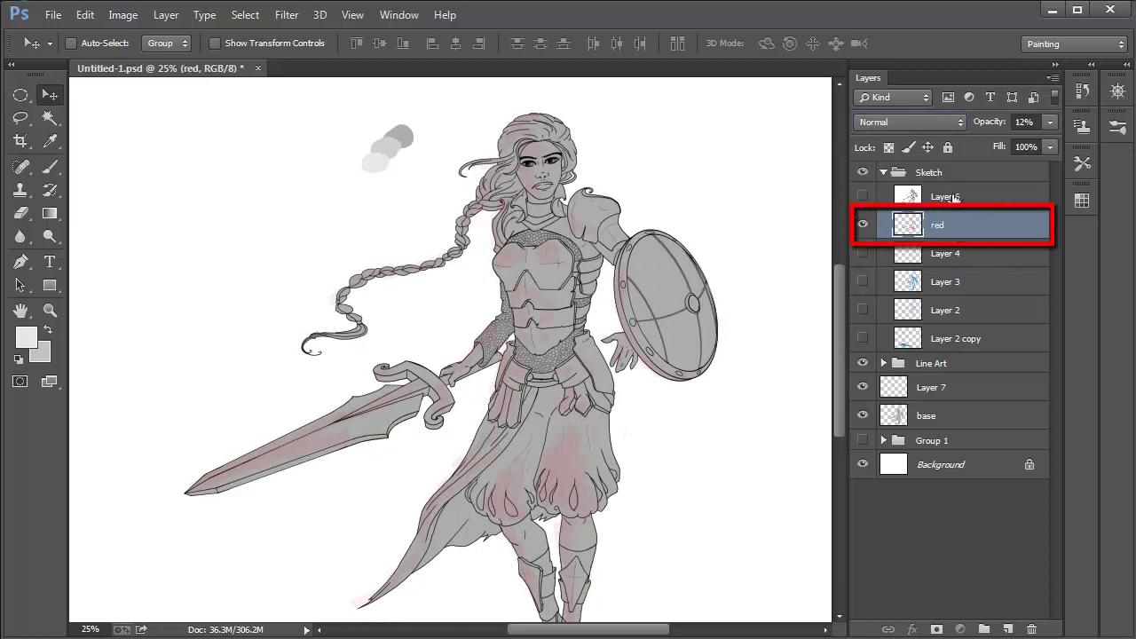
double_click(951, 196)
type("shades")
key("Return")
double_click(945, 253)
type("yellow")
key("Return")
Collapse the Sketch group and make Layer 7 the active layer for painting.
left_click(958, 224)
left_click(905, 172)
left_click(883, 172)
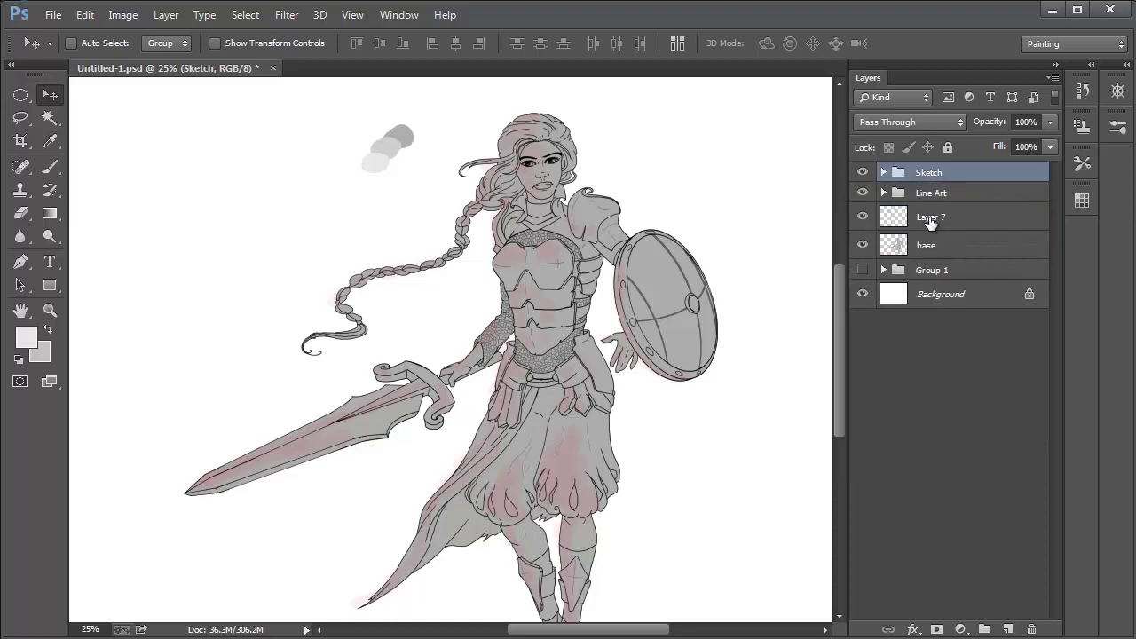
left_click(933, 222)
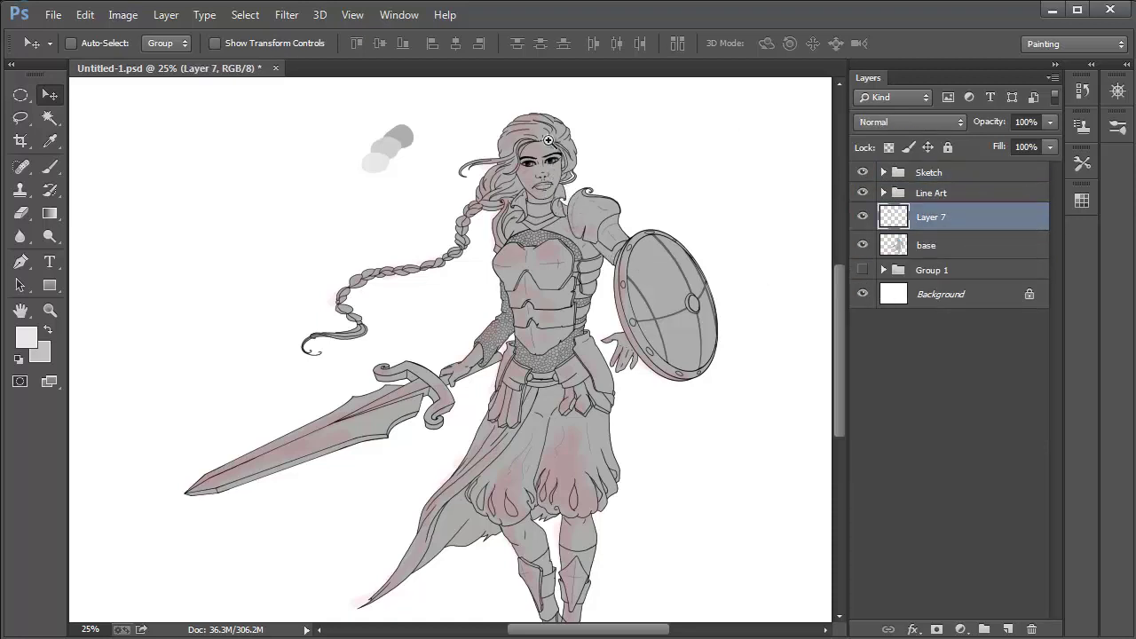
Brush light grey highlights onto the hair crown, forehead, cheek, nose and chin on Layer 7, following the reddish guide marks.
key("z")
left_click_drag(550, 138, 549, 191)
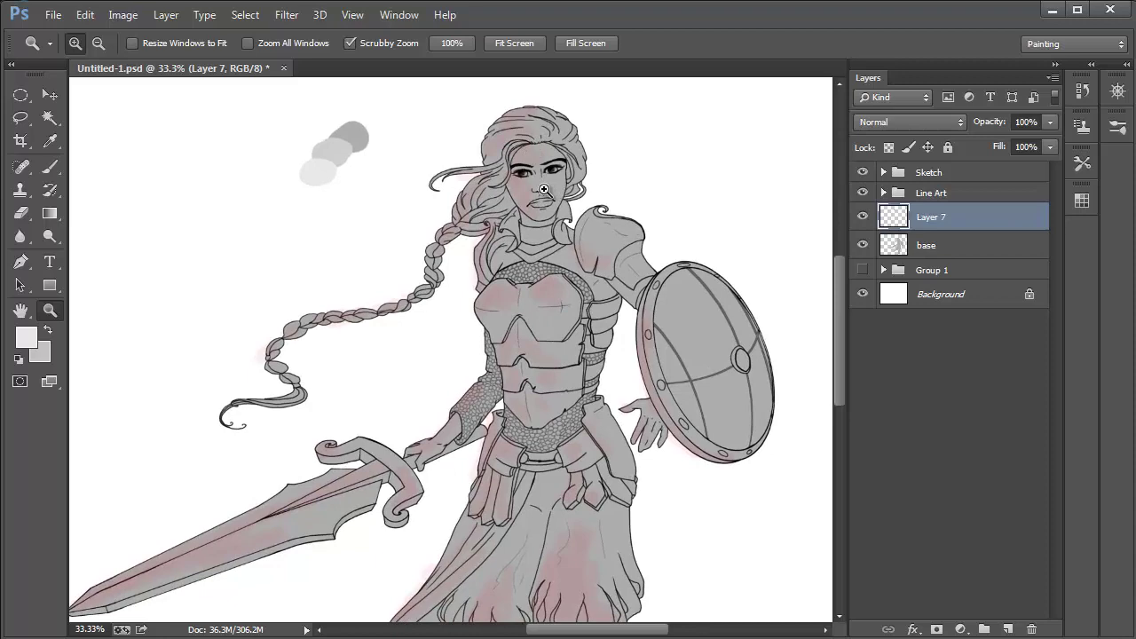
left_click(539, 190)
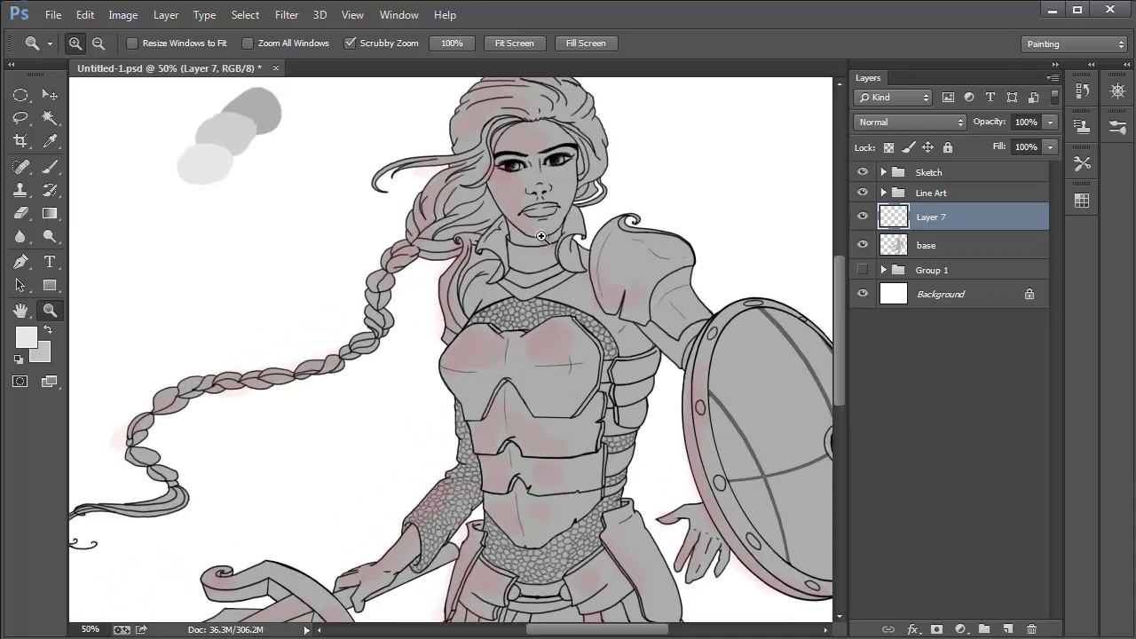
left_click(525, 232)
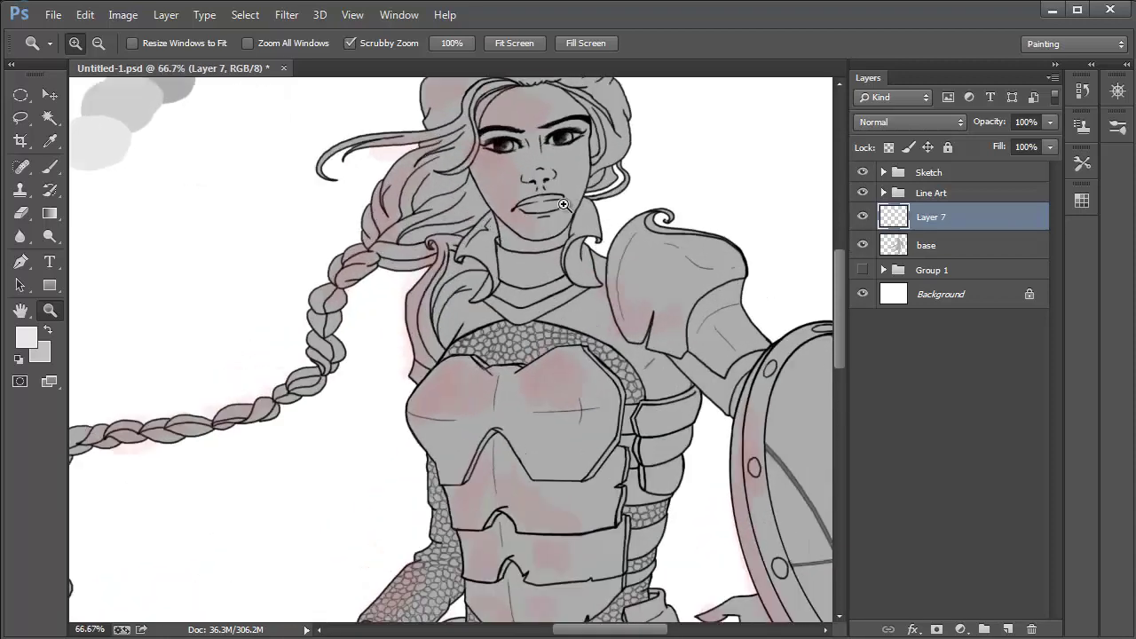
left_click_drag(559, 162, 560, 309)
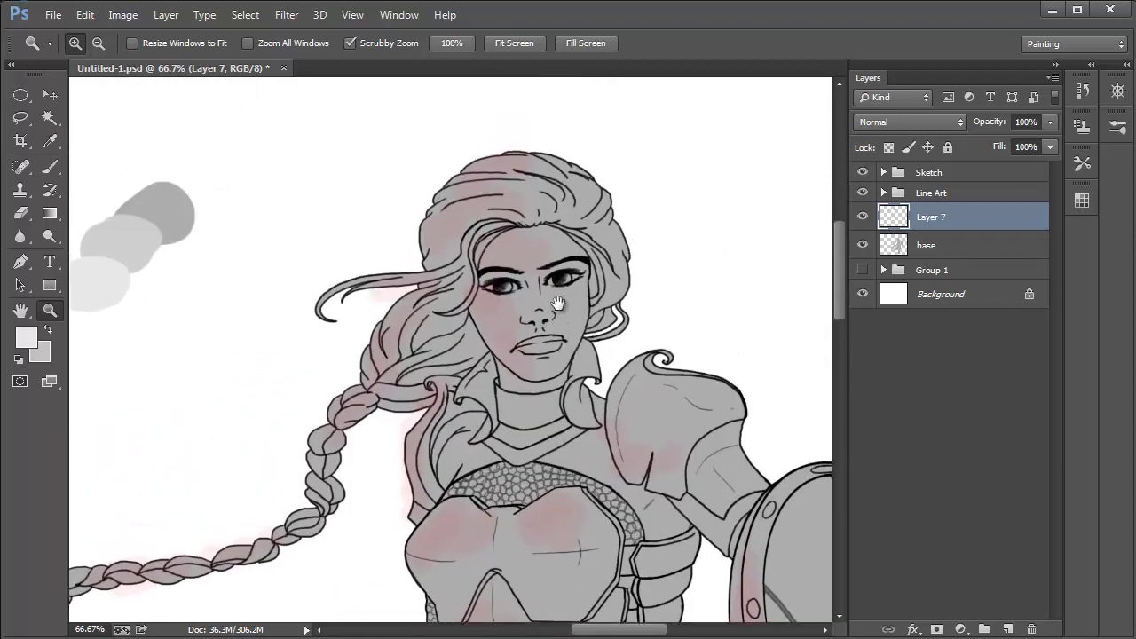
left_click(515, 259)
left_click_drag(493, 232, 514, 258)
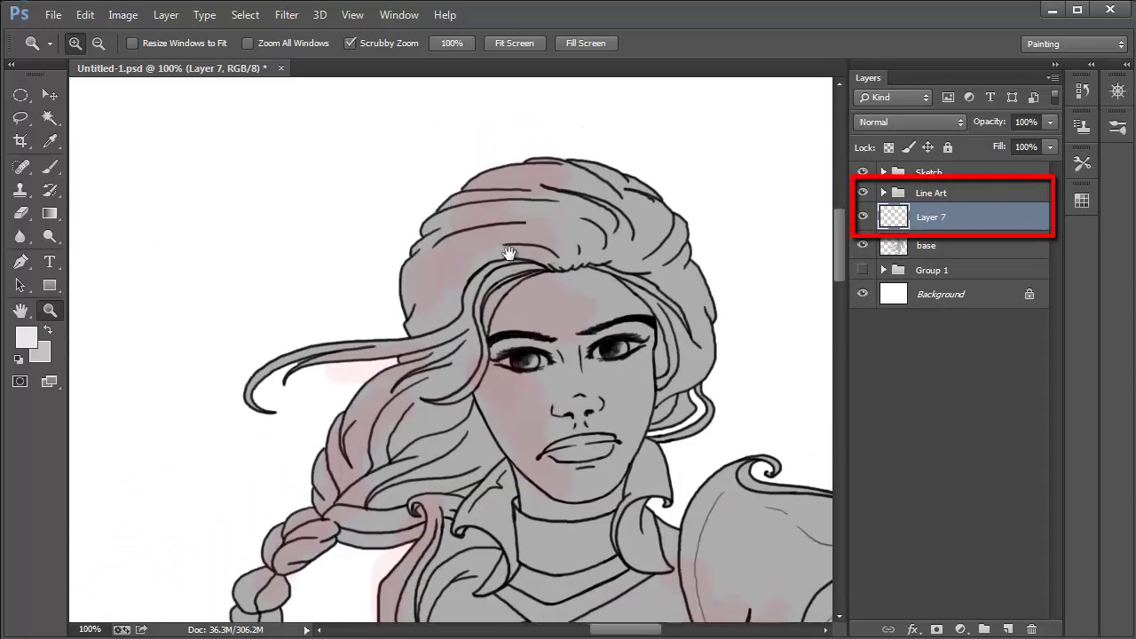
key("b")
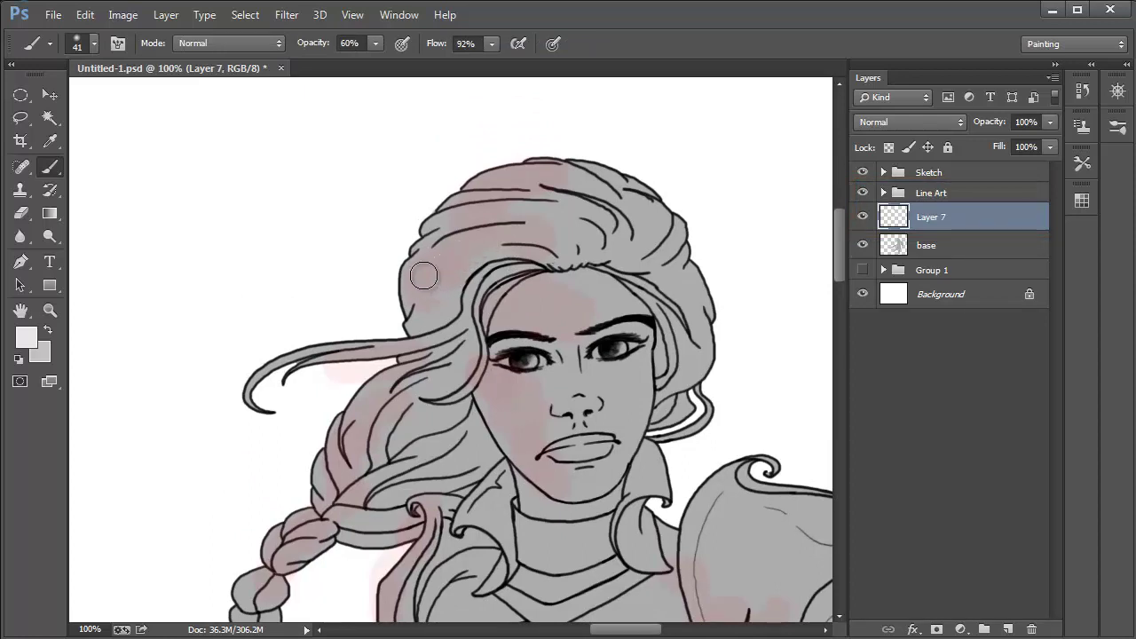
mouse_move(414, 291)
left_mouse_down()
mouse_move(432, 254)
mouse_move(417, 280)
mouse_move(497, 233)
mouse_move(433, 278)
mouse_move(521, 234)
mouse_move(452, 251)
mouse_move(544, 231)
mouse_move(448, 215)
mouse_move(535, 214)
mouse_move(465, 218)
mouse_move(496, 212)
mouse_move(505, 181)
mouse_move(488, 182)
mouse_move(577, 179)
mouse_move(566, 234)
left_mouse_up()
mouse_move(558, 306)
left_mouse_down()
mouse_move(506, 392)
mouse_move(540, 471)
mouse_move(593, 484)
mouse_move(568, 406)
mouse_move(579, 362)
left_mouse_up()
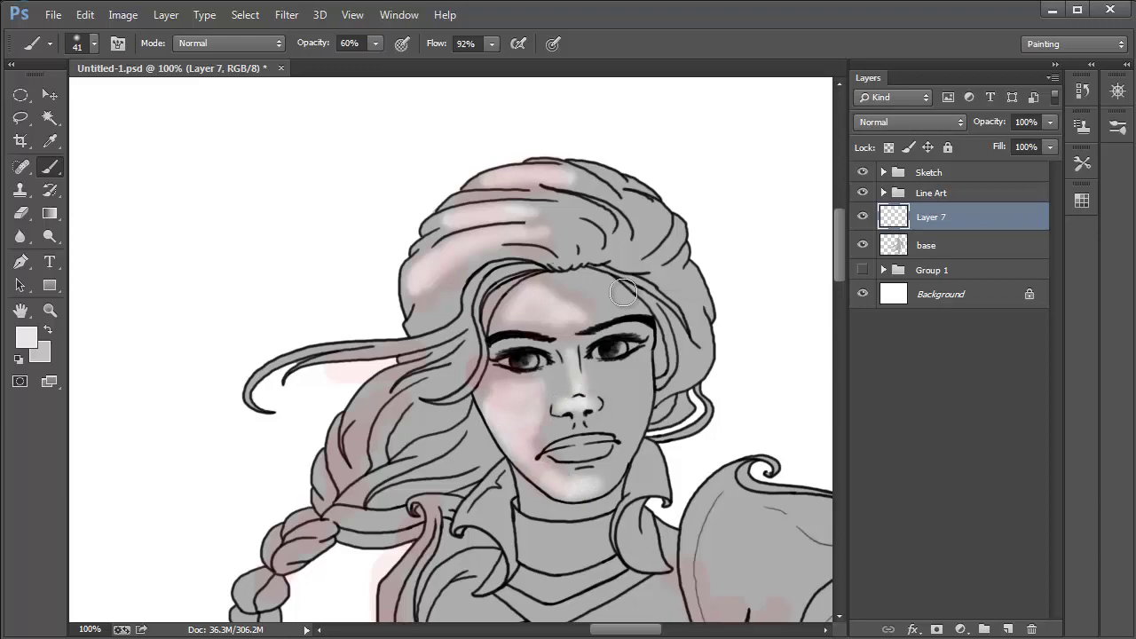
Paint light grey highlights on the remaining hair, the loose strand and the locks leading into the braid.
left_click_drag(593, 191, 655, 218)
left_click_drag(430, 343, 355, 352)
mouse_move(385, 392)
left_mouse_down()
mouse_move(371, 438)
mouse_move(457, 383)
left_mouse_up()
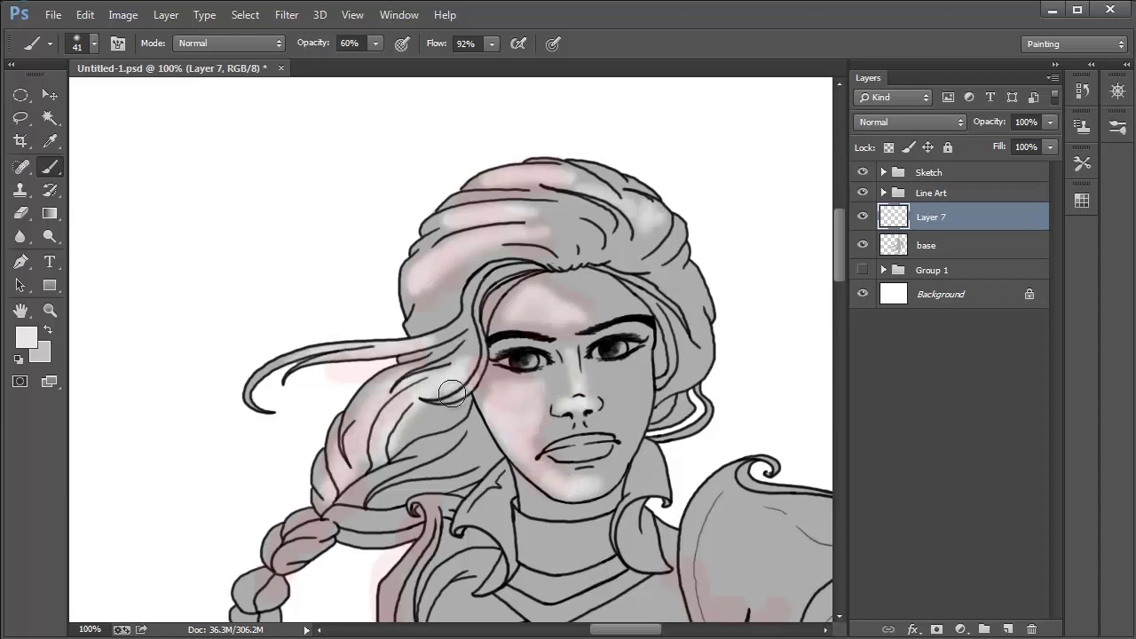
left_click_drag(470, 523, 560, 323)
left_click_drag(586, 276, 577, 325)
left_click_drag(507, 345, 494, 488)
left_click_drag(586, 443, 516, 410)
left_click_drag(534, 358, 564, 374)
mouse_move(486, 418)
left_mouse_down()
mouse_move(426, 500)
mouse_move(515, 508)
left_mouse_up()
left_click_drag(571, 456, 445, 310)
left_click_drag(457, 351, 554, 362)
left_click_drag(589, 213, 443, 391)
mouse_move(447, 377)
left_mouse_down()
mouse_move(487, 393)
mouse_move(524, 430)
left_mouse_up()
mouse_move(440, 391)
left_mouse_down()
mouse_move(533, 342)
mouse_move(649, 307)
left_mouse_up()
Paint light grey highlights along the braid, the shoulder armour and the upper breastplate.
mouse_move(265, 232)
left_mouse_down()
mouse_move(227, 314)
mouse_move(520, 224)
left_mouse_up()
mouse_move(510, 211)
left_mouse_down()
mouse_move(520, 306)
mouse_move(382, 388)
left_mouse_up()
mouse_move(267, 413)
left_mouse_down()
mouse_move(496, 336)
mouse_move(307, 383)
mouse_move(259, 453)
left_mouse_up()
mouse_move(196, 585)
left_mouse_down()
mouse_move(342, 402)
mouse_move(472, 382)
left_mouse_up()
mouse_move(821, 435)
left_mouse_down()
mouse_move(451, 317)
mouse_move(317, 389)
left_mouse_up()
mouse_move(413, 385)
left_mouse_down()
mouse_move(485, 306)
mouse_move(511, 227)
mouse_move(468, 353)
left_mouse_up()
left_click_drag(407, 238, 432, 276)
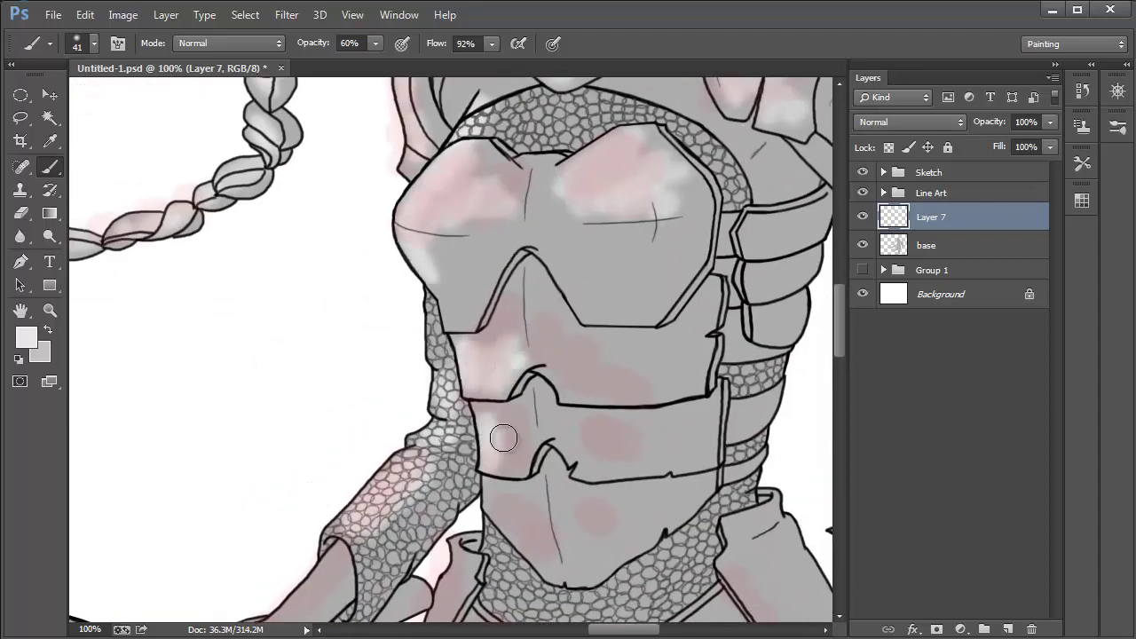
Paint light grey highlights on the abdominal plates, the hip armour and the flaps below the belt.
scroll(500, 435, "down", 5)
scroll(506, 346, "left", 4)
left_click_drag(631, 393, 620, 440)
left_click_drag(671, 436, 716, 409)
left_click_drag(628, 523, 443, 338)
left_click_drag(416, 396, 437, 310)
left_click_drag(454, 417, 468, 303)
mouse_move(702, 249)
left_mouse_down()
mouse_move(504, 344)
mouse_move(529, 316)
left_mouse_up()
mouse_move(504, 415)
left_mouse_down()
mouse_move(489, 456)
mouse_move(508, 408)
left_mouse_up()
left_click_drag(569, 423, 552, 459)
left_click_drag(647, 450, 627, 428)
mouse_move(551, 187)
left_mouse_down()
mouse_move(567, 258)
mouse_move(632, 364)
left_mouse_up()
left_click_drag(454, 110, 406, 313)
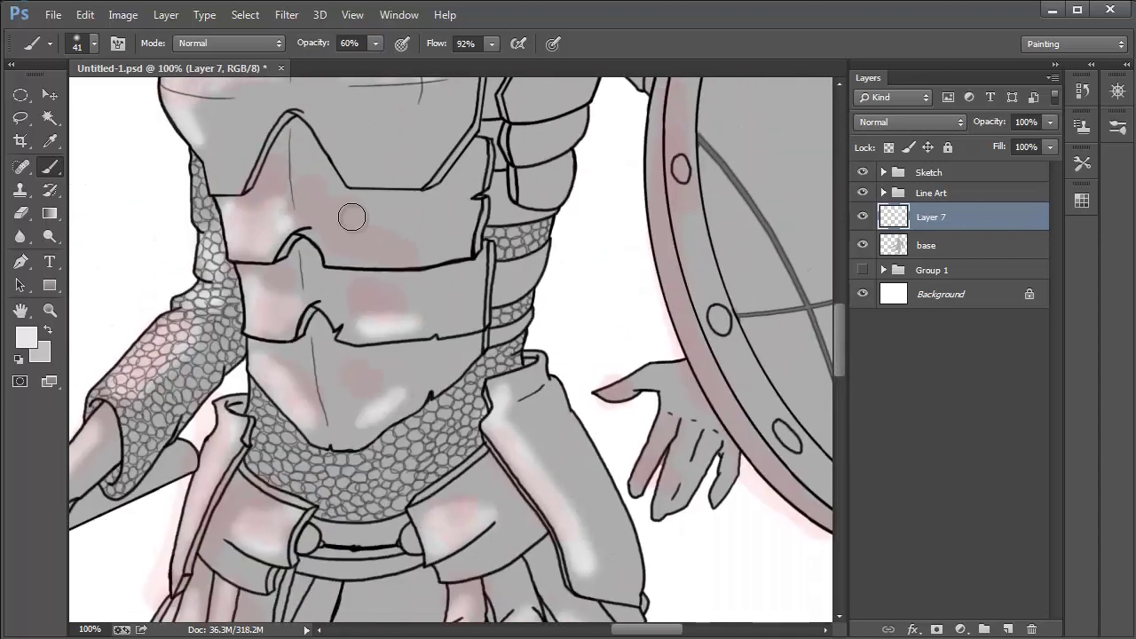
Paint light grey highlights along the shield's rim and across its face.
scroll(347, 216, "right", 3)
scroll(401, 398, "up", 2)
scroll(401, 397, "right", 1)
left_click_drag(404, 398, 298, 190)
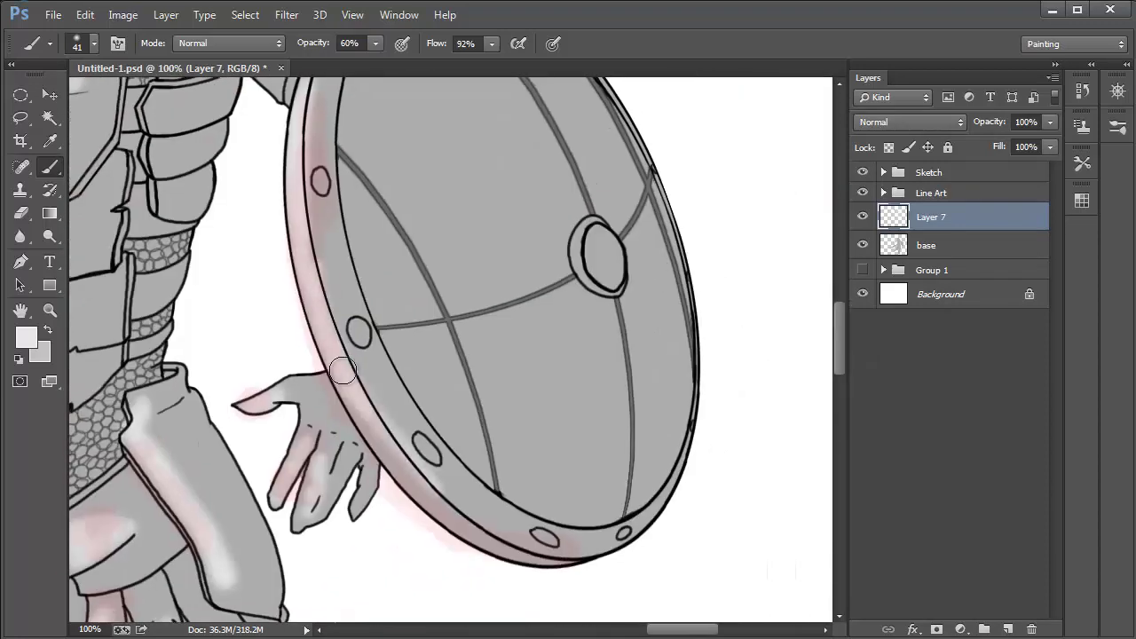
left_click_drag(342, 346, 519, 539)
left_click_drag(330, 232, 515, 526)
left_click_drag(349, 211, 415, 303)
left_click_drag(410, 338, 454, 382)
left_click_drag(423, 222, 504, 298)
left_click_drag(525, 319, 491, 422)
left_click_drag(583, 235, 612, 280)
Paint light grey highlights on the sword's blade and hilt.
left_click_drag(88, 541, 525, 357)
left_click_drag(418, 251, 496, 289)
left_click_drag(442, 280, 511, 295)
left_click(455, 349)
left_click(558, 344)
mouse_move(276, 480)
left_mouse_down()
mouse_move(560, 327)
mouse_move(621, 390)
left_mouse_up()
mouse_move(206, 230)
left_mouse_down()
mouse_move(340, 231)
mouse_move(481, 330)
left_mouse_up()
left_click_drag(372, 268, 110, 388)
Paint light grey highlights on the cloak, the puffed trousers and the lower legs.
key("ctrl+minus")
key("ctrl+minus")
left_click_drag(266, 396, 479, 329)
left_click_drag(639, 372, 310, 344)
left_click_drag(508, 380, 479, 435)
key("e")
key("b")
left_click_drag(597, 292, 579, 426)
left_click_drag(528, 329, 497, 444)
left_click_drag(486, 302, 342, 471)
left_click_drag(493, 275, 350, 444)
mouse_move(515, 497)
left_mouse_down()
mouse_move(427, 363)
mouse_move(475, 496)
left_mouse_up()
mouse_move(532, 332)
left_mouse_down()
mouse_move(557, 388)
mouse_move(533, 497)
left_mouse_up()
key("ctrl+minus")
key("ctrl+minus")
left_click_drag(530, 115, 559, 270)
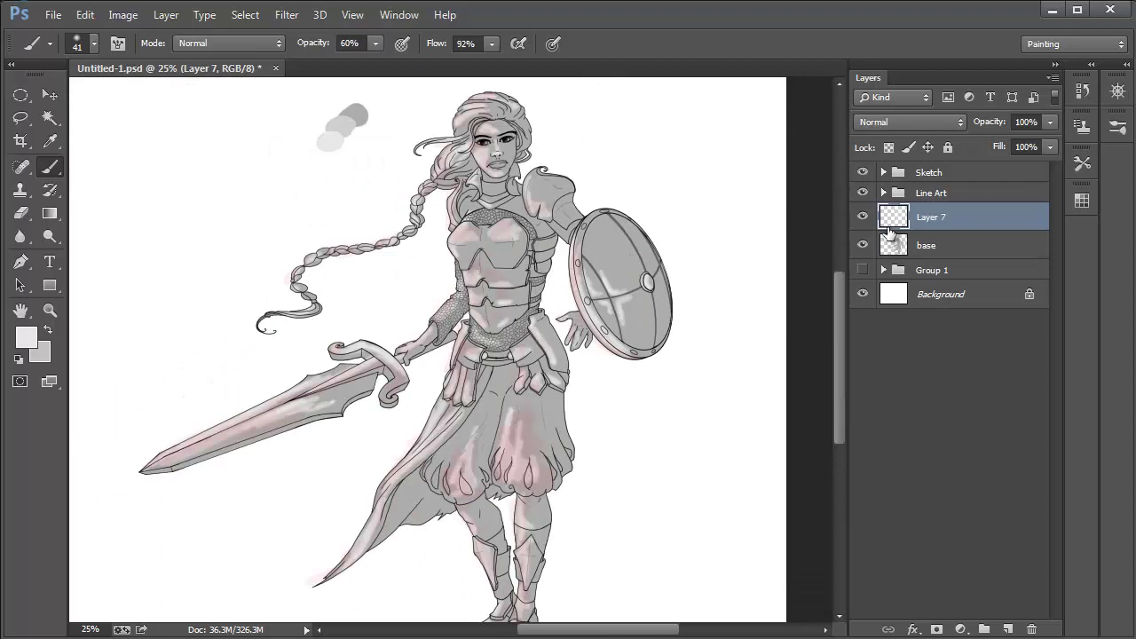
Hide the red layer in the Sketch group and collapse the group.
left_click(884, 172)
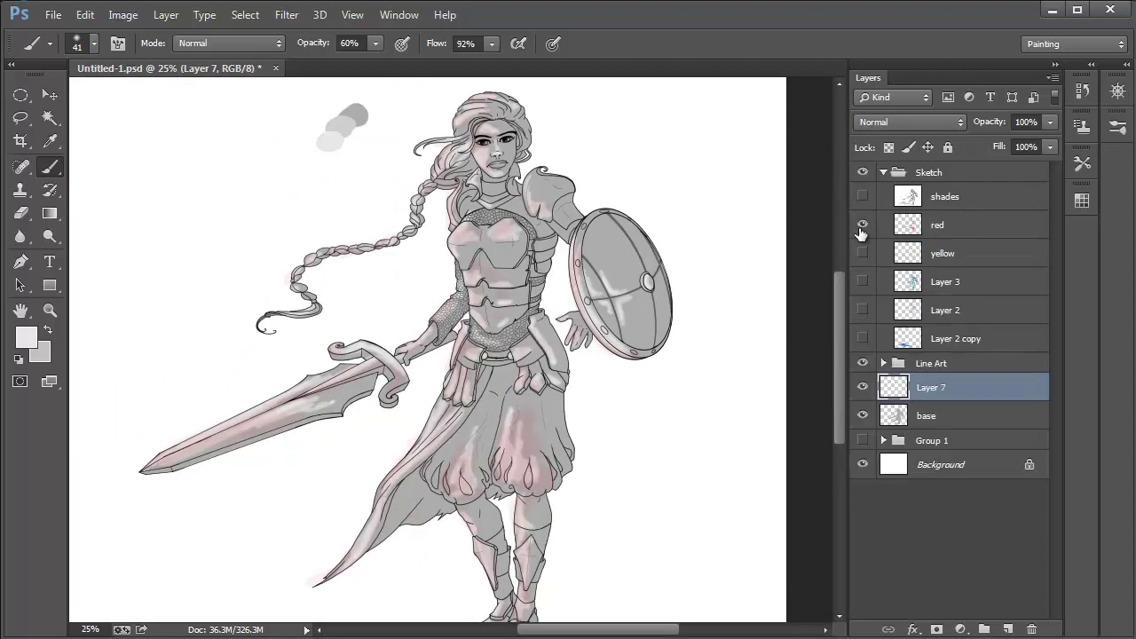
left_click(860, 227)
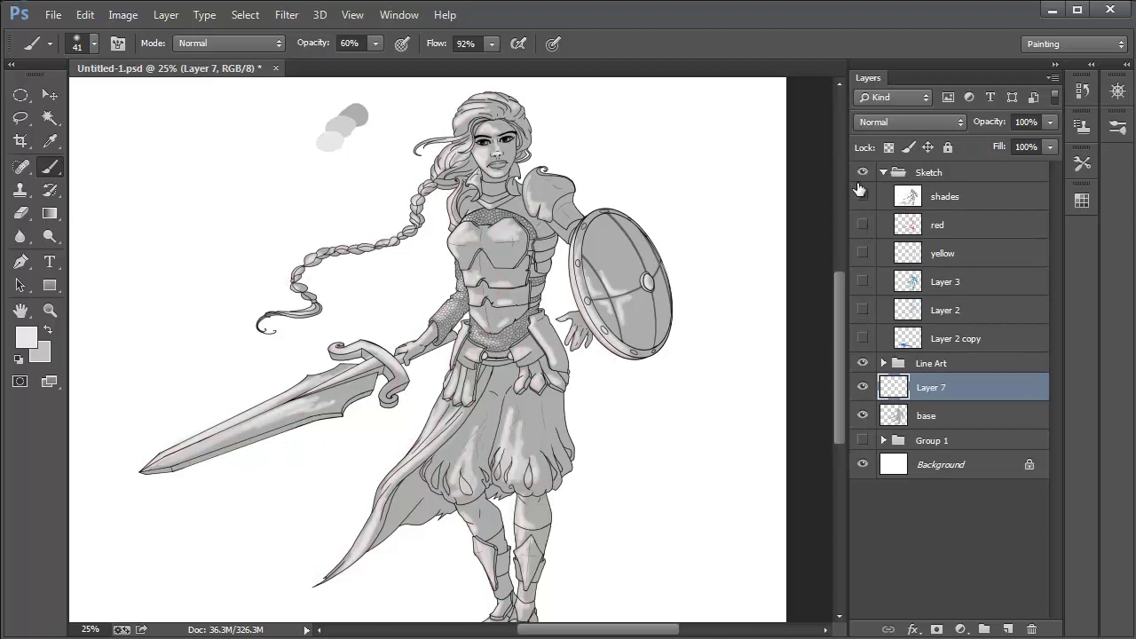
left_click(884, 172)
mouse_move(715, 276)
left_mouse_down()
mouse_move(702, 271)
mouse_move(690, 304)
left_mouse_up()
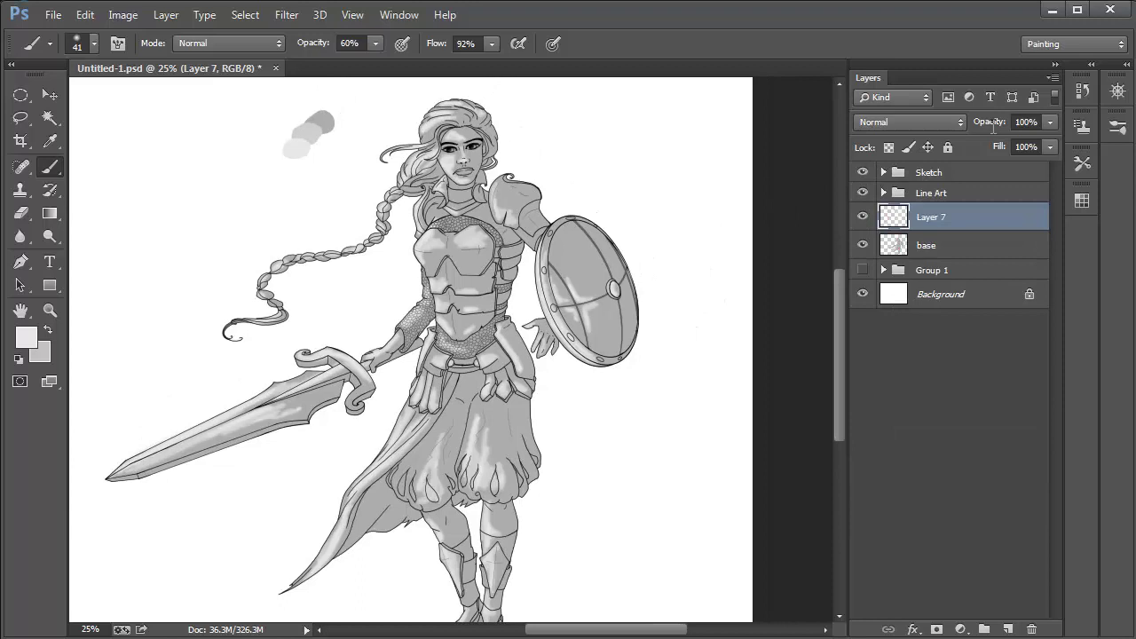
Lower Layer 7's opacity to 45% and add a new layer above it.
left_click(1051, 123)
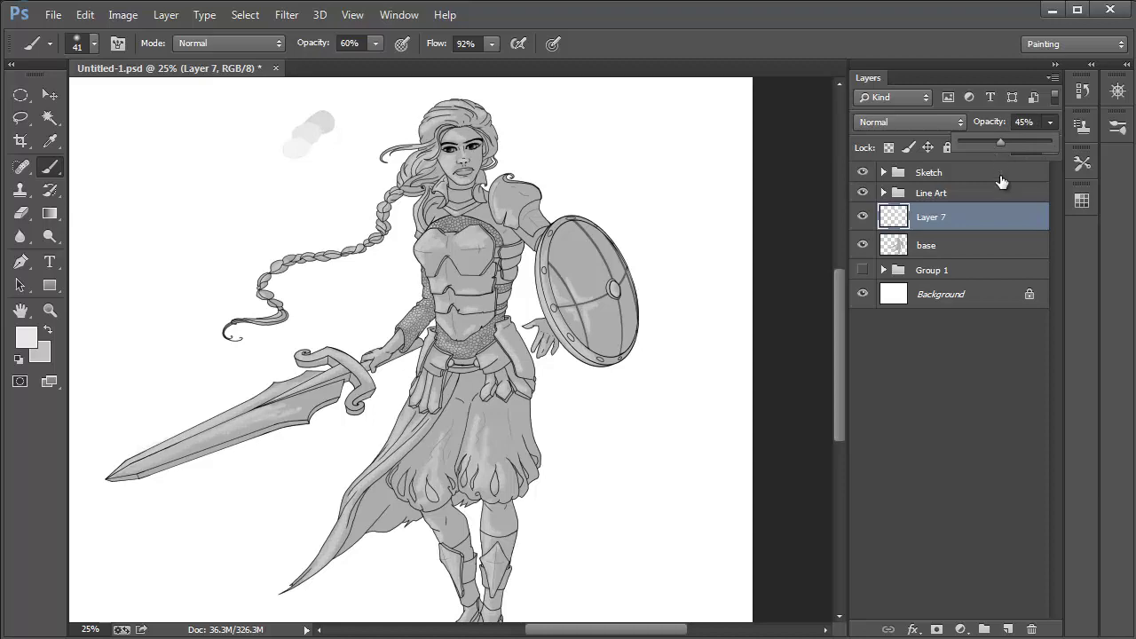
left_click(975, 222)
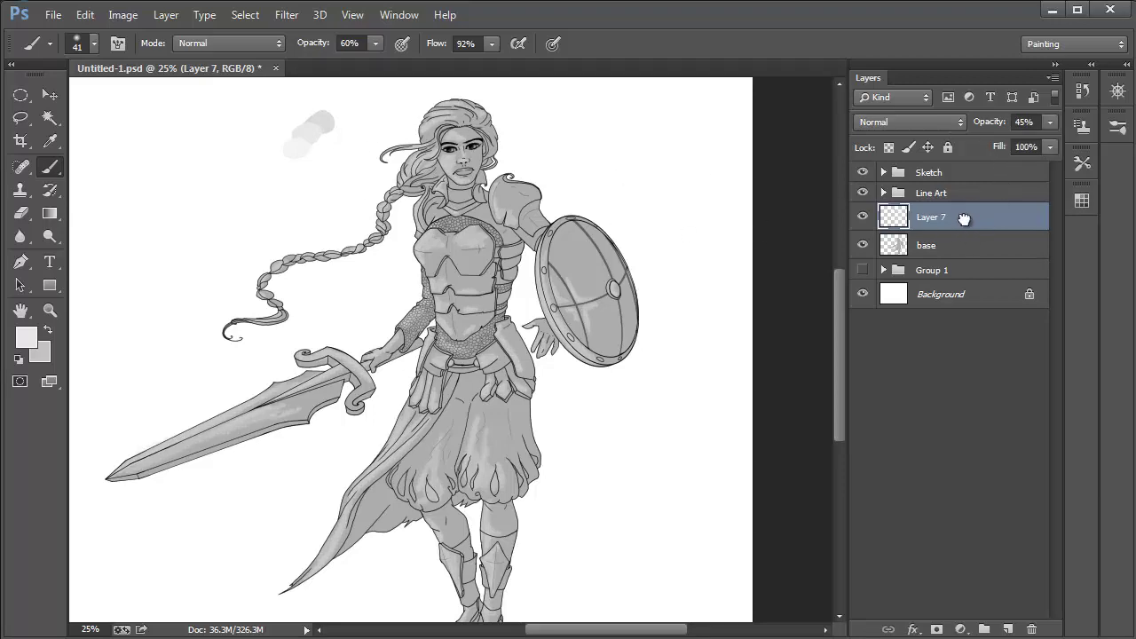
left_click_drag(613, 355, 652, 293)
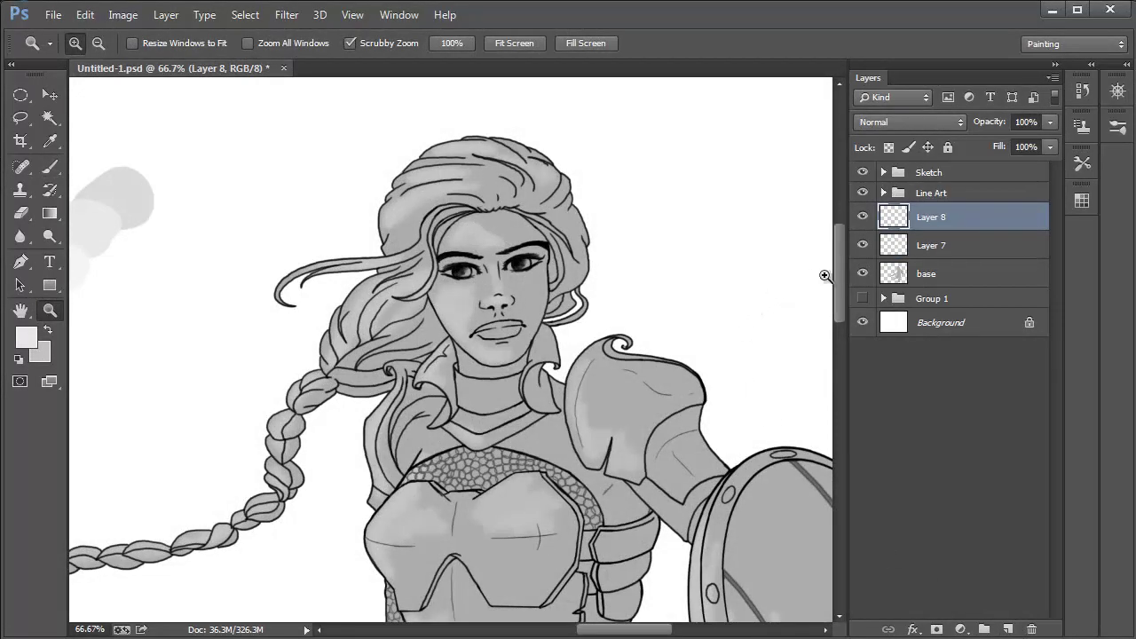
Set the foreground to black and try a test dab beside the head with brush opacity at 100%.
left_click(415, 237)
left_click_drag(461, 233, 447, 302)
key("b")
left_click(48, 329)
key("i")
left_click(25, 337)
left_click_drag(287, 398, 264, 431)
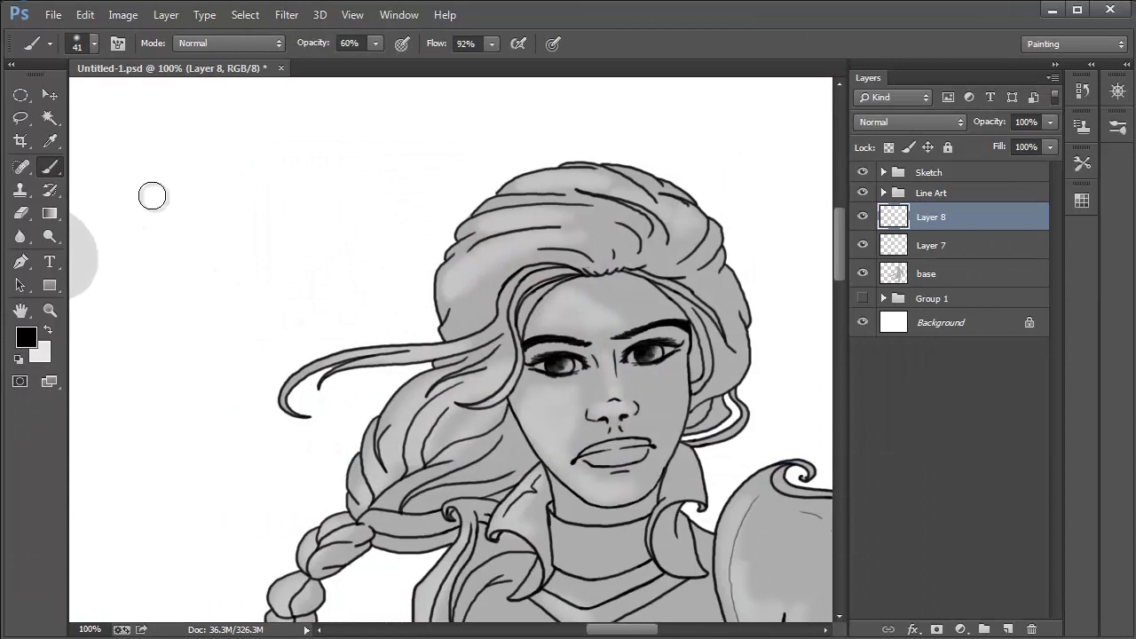
mouse_move(152, 196)
left_mouse_down()
mouse_move(142, 186)
mouse_move(151, 183)
mouse_move(134, 219)
left_mouse_up()
left_click(375, 43)
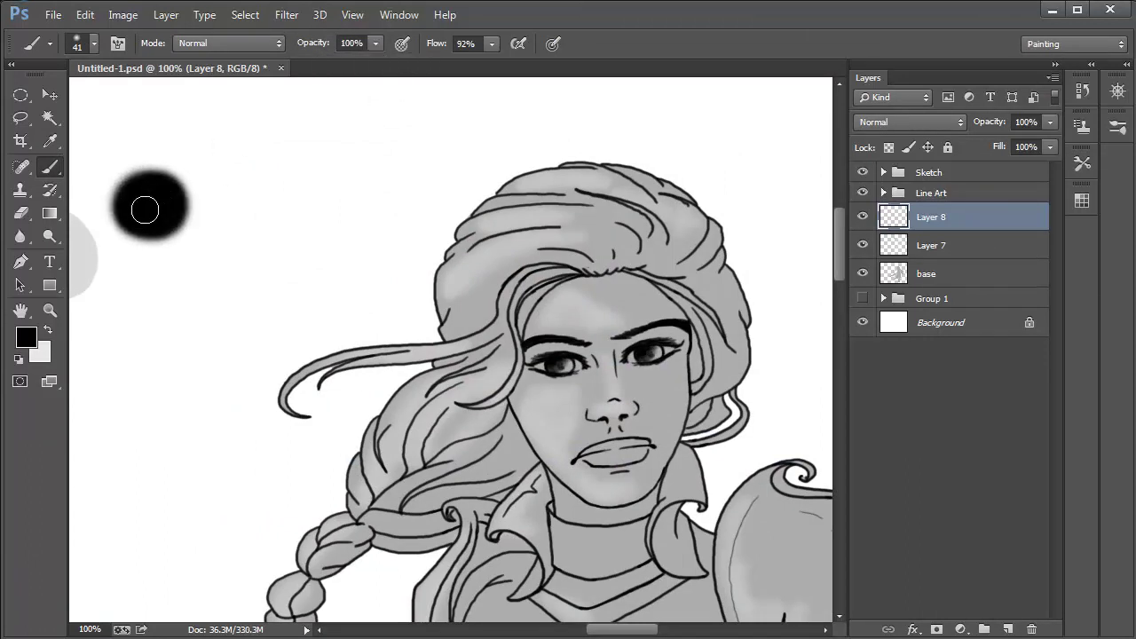
Mark the light-catching areas on the forehead, brows, cheek, nose and chin with a 10 px light brush at 93% opacity.
left_click(93, 43)
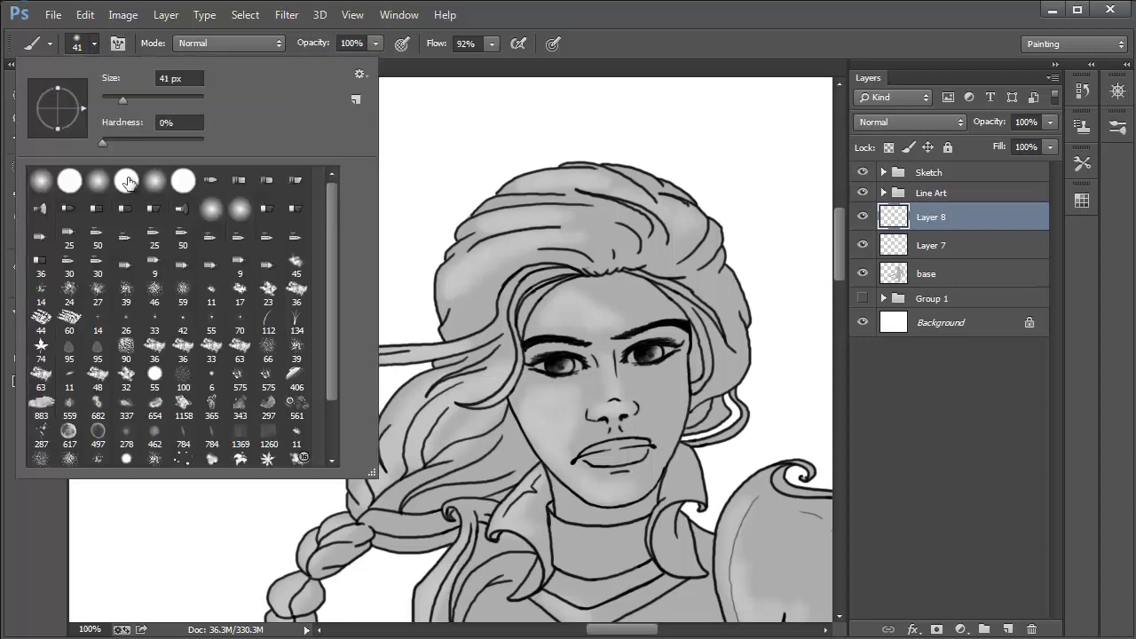
left_click_drag(625, 23, 619, 22)
left_click_drag(219, 172, 241, 170)
left_click(370, 43)
left_click_drag(327, 62, 323, 62)
mouse_move(299, 116)
left_mouse_down()
mouse_move(331, 122)
mouse_move(301, 118)
mouse_move(283, 136)
mouse_move(335, 133)
mouse_move(297, 145)
mouse_move(339, 132)
mouse_move(304, 114)
left_mouse_up()
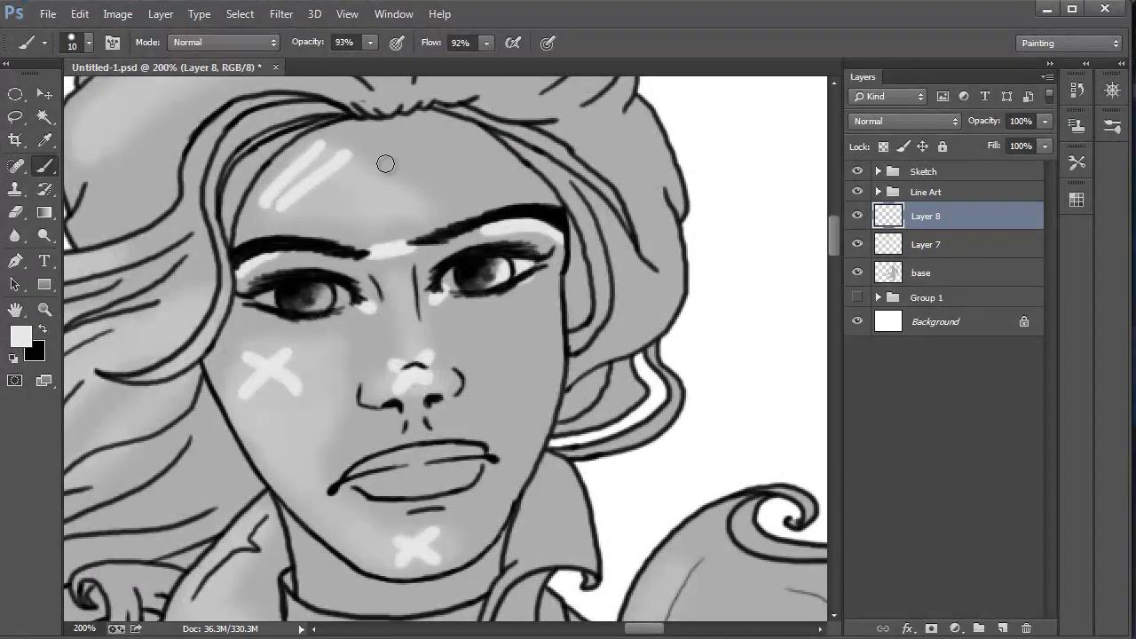
left_click_drag(391, 162, 326, 210)
left_click_drag(415, 176, 335, 211)
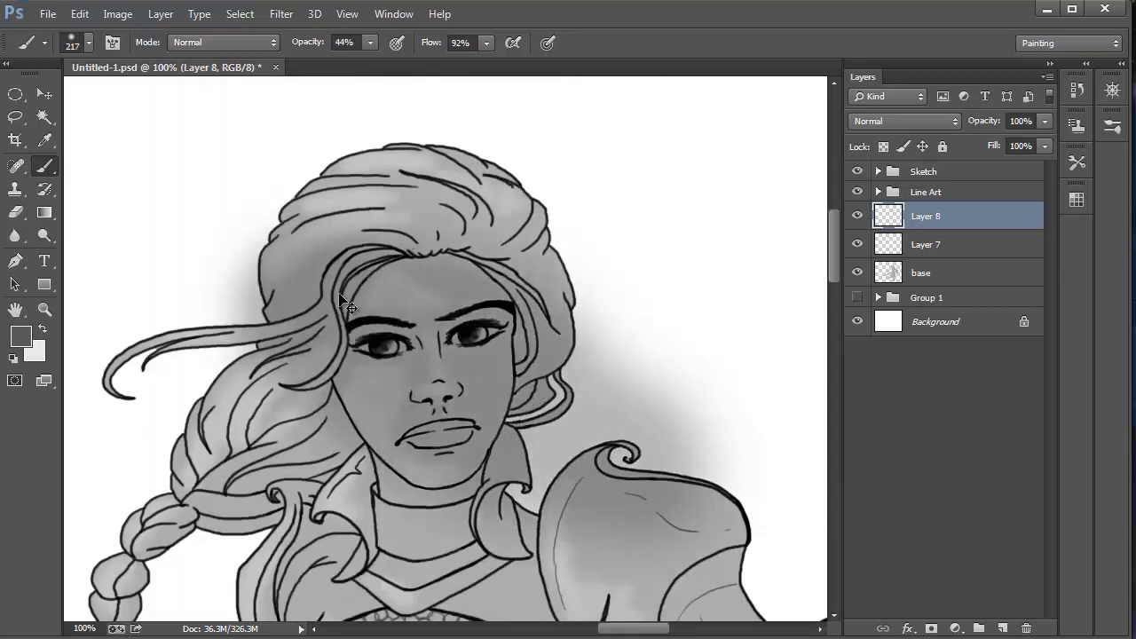
Try a dark grey soft-brush stroke across the face.
right_click(350, 297)
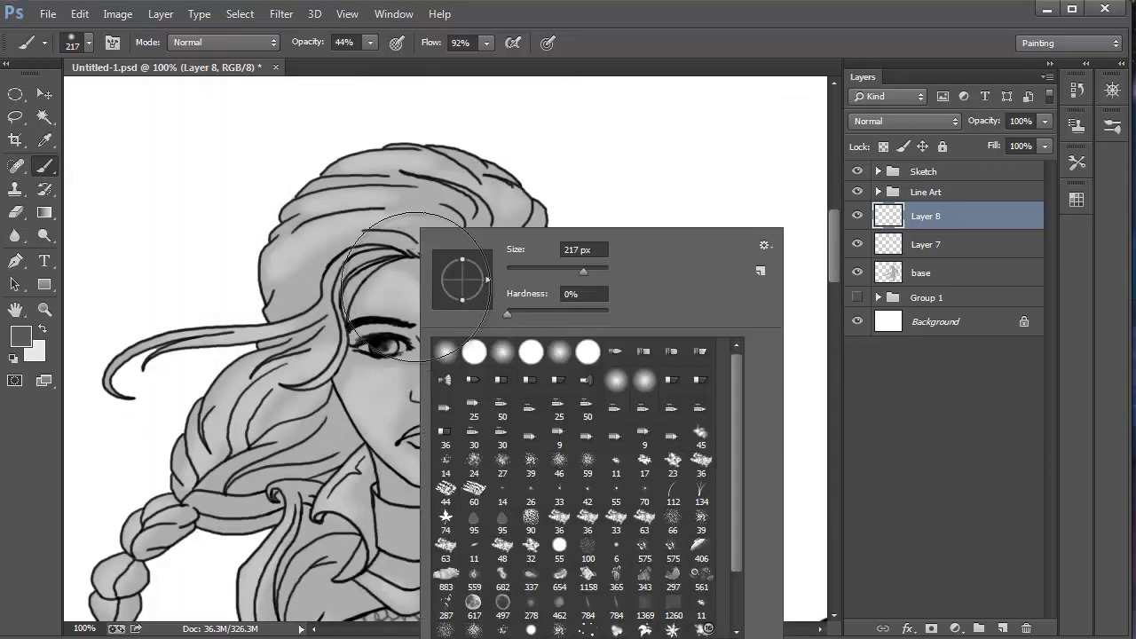
left_click_drag(355, 287, 479, 370)
key("ctrl+z")
Raise the brush opacity to 77% and paint dark grey shadows over the hair, forehead edges and eye sockets on Layer 8.
left_click(370, 42)
left_click_drag(383, 61, 412, 62)
left_click_drag(424, 266, 357, 311)
key("ctrl+z")
left_click_drag(483, 246, 517, 287)
mouse_move(431, 305)
left_mouse_down()
mouse_move(371, 425)
mouse_move(309, 454)
mouse_move(288, 519)
mouse_move(272, 500)
mouse_move(244, 519)
mouse_move(300, 486)
mouse_move(351, 478)
mouse_move(365, 443)
mouse_move(335, 453)
mouse_move(375, 496)
mouse_move(362, 518)
mouse_move(312, 521)
mouse_move(276, 551)
mouse_move(296, 555)
mouse_move(448, 311)
mouse_move(420, 299)
mouse_move(500, 297)
mouse_move(579, 347)
mouse_move(552, 343)
mouse_move(575, 360)
mouse_move(533, 301)
left_mouse_up()
mouse_move(467, 207)
left_mouse_down()
mouse_move(436, 203)
mouse_move(368, 235)
mouse_move(543, 282)
mouse_move(575, 274)
left_mouse_up()
left_click_drag(521, 419, 485, 266)
left_click_drag(449, 232, 504, 222)
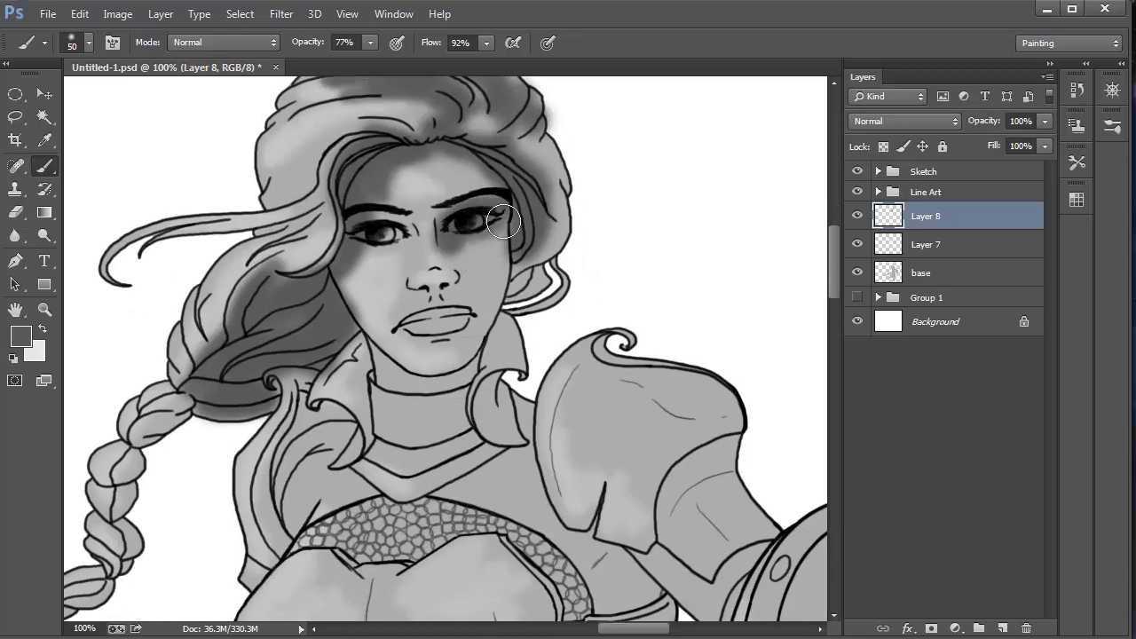
Shade the cheek edges, neck and collar in dark grey, and add nose and lip shadows with a 19 px brush.
mouse_move(396, 230)
left_mouse_down()
mouse_move(356, 236)
mouse_move(406, 214)
mouse_move(338, 222)
mouse_move(386, 244)
mouse_move(342, 256)
mouse_move(370, 256)
mouse_move(400, 353)
mouse_move(363, 362)
mouse_move(346, 399)
mouse_move(373, 438)
mouse_move(415, 449)
mouse_move(426, 410)
mouse_move(408, 374)
mouse_move(440, 326)
left_mouse_up()
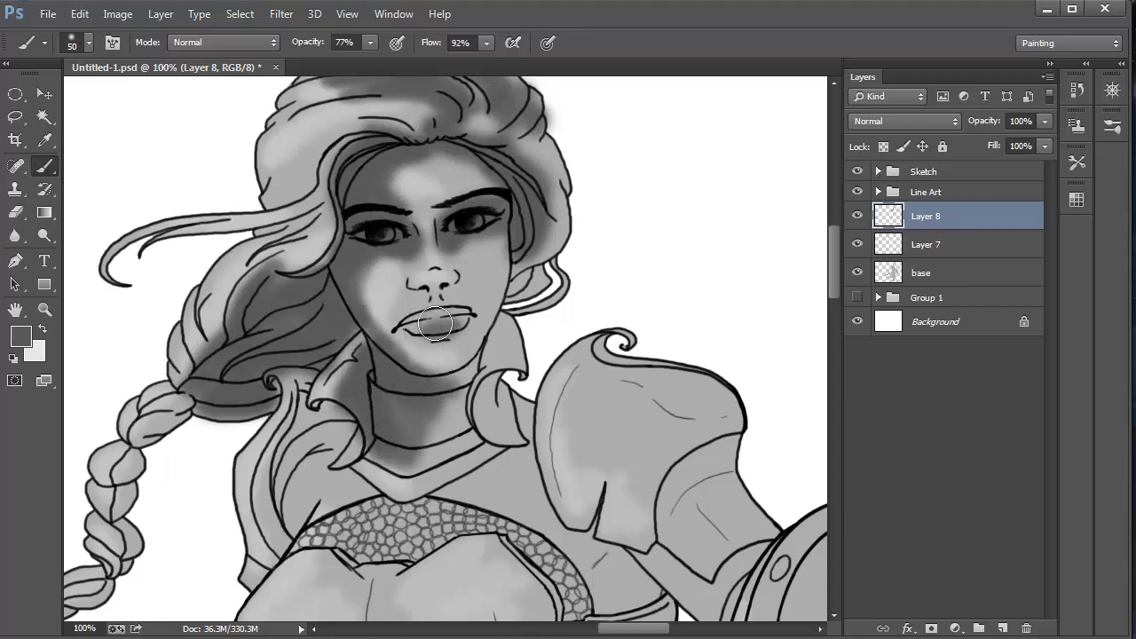
mouse_move(500, 245)
left_mouse_down()
mouse_move(529, 258)
mouse_move(485, 392)
mouse_move(481, 339)
mouse_move(466, 384)
mouse_move(489, 344)
mouse_move(433, 401)
mouse_move(431, 447)
mouse_move(443, 405)
left_mouse_up()
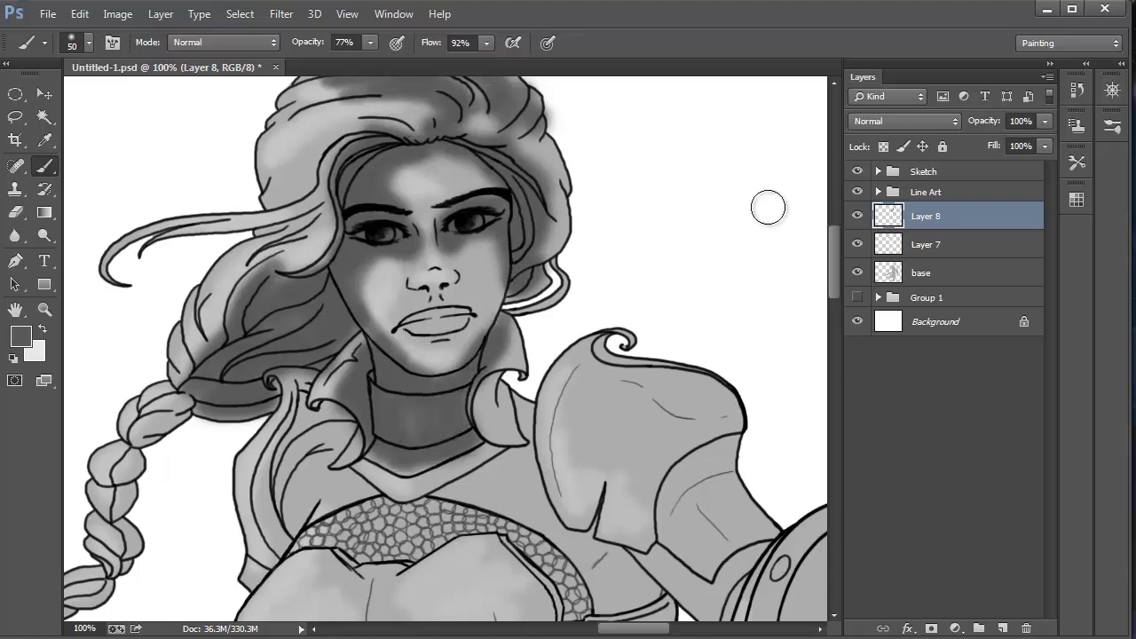
right_click(462, 302)
left_click(425, 289)
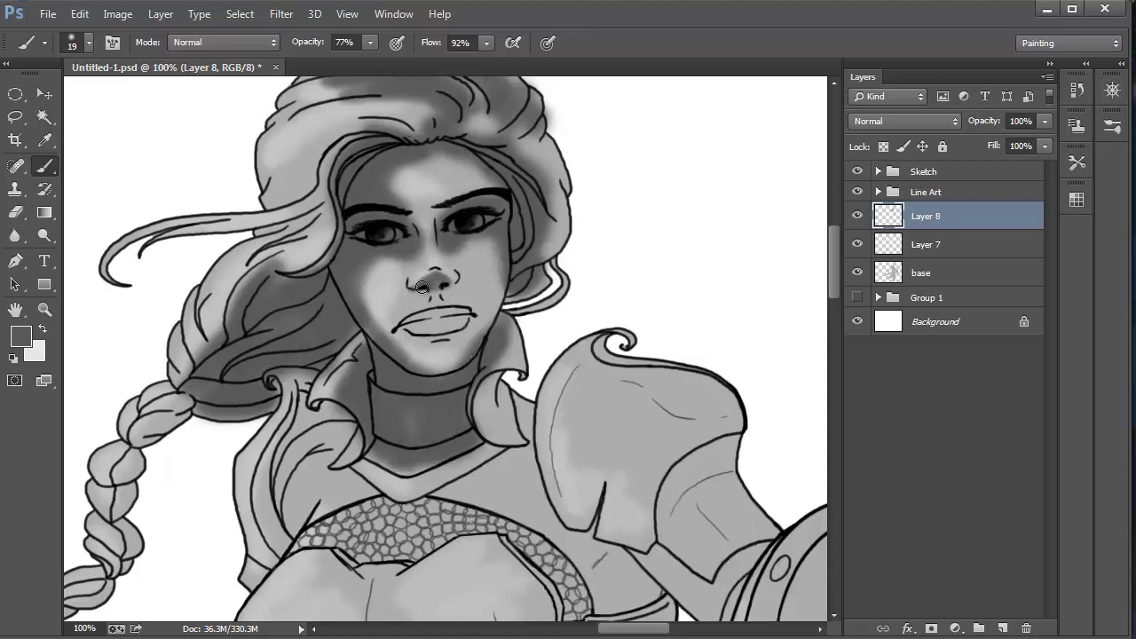
left_click_drag(464, 313, 406, 327)
Paint dark grey shadows between the hair strands on the crown and along the braid.
left_click_drag(569, 330, 601, 368)
left_click_drag(302, 167, 332, 149)
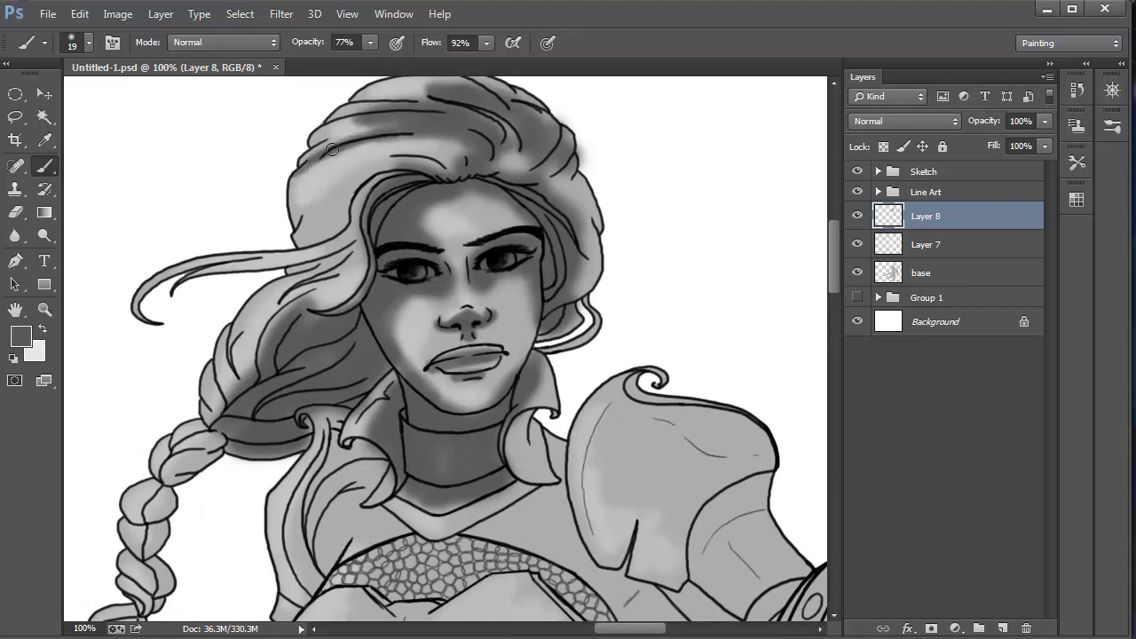
left_click_drag(413, 103, 344, 117)
mouse_move(233, 264)
left_mouse_down()
mouse_move(325, 263)
mouse_move(278, 291)
mouse_move(248, 372)
left_mouse_up()
left_click_drag(256, 341, 235, 394)
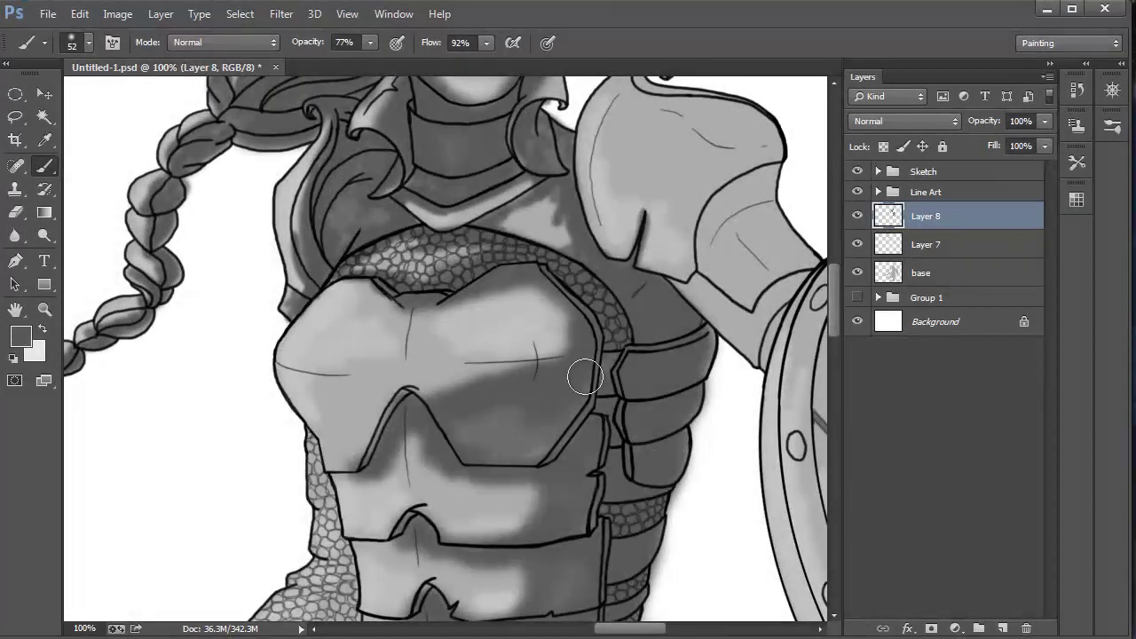
Shade the breastplate, abdominal plates and chainmail sleeve in dark grey with a 52 px brush.
mouse_move(582, 375)
left_mouse_down()
mouse_move(306, 448)
mouse_move(436, 467)
mouse_move(512, 522)
left_mouse_up()
mouse_move(399, 337)
left_mouse_down()
mouse_move(441, 298)
mouse_move(375, 372)
mouse_move(435, 341)
left_mouse_up()
left_click_drag(461, 505, 421, 268)
left_click_drag(443, 355, 357, 385)
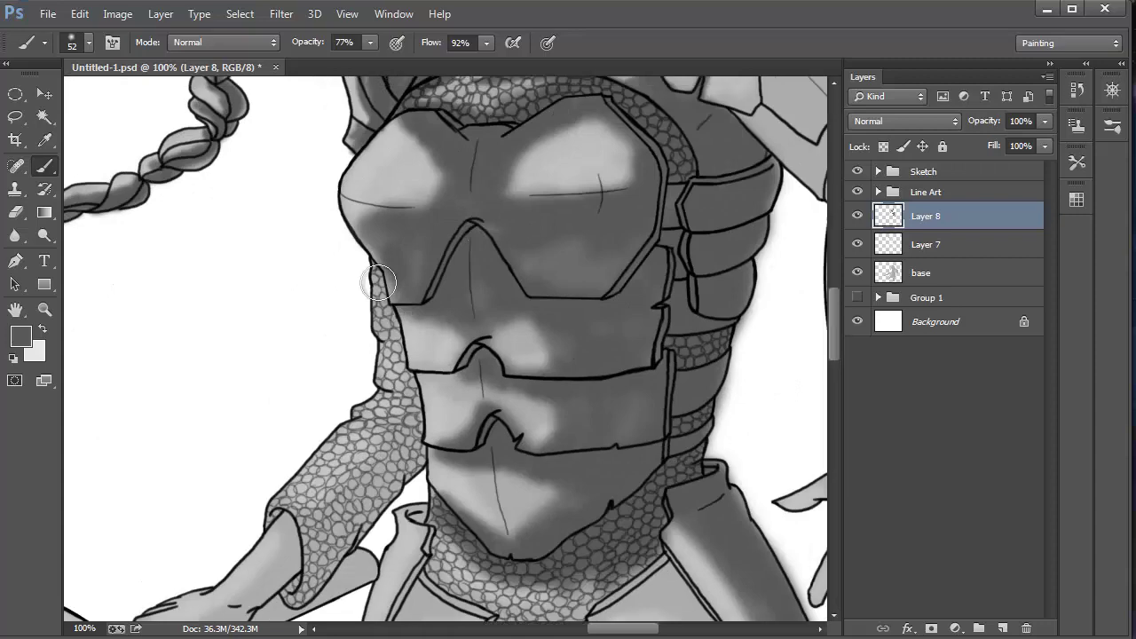
mouse_move(381, 433)
left_mouse_down()
mouse_move(344, 475)
mouse_move(432, 381)
mouse_move(305, 511)
left_mouse_up()
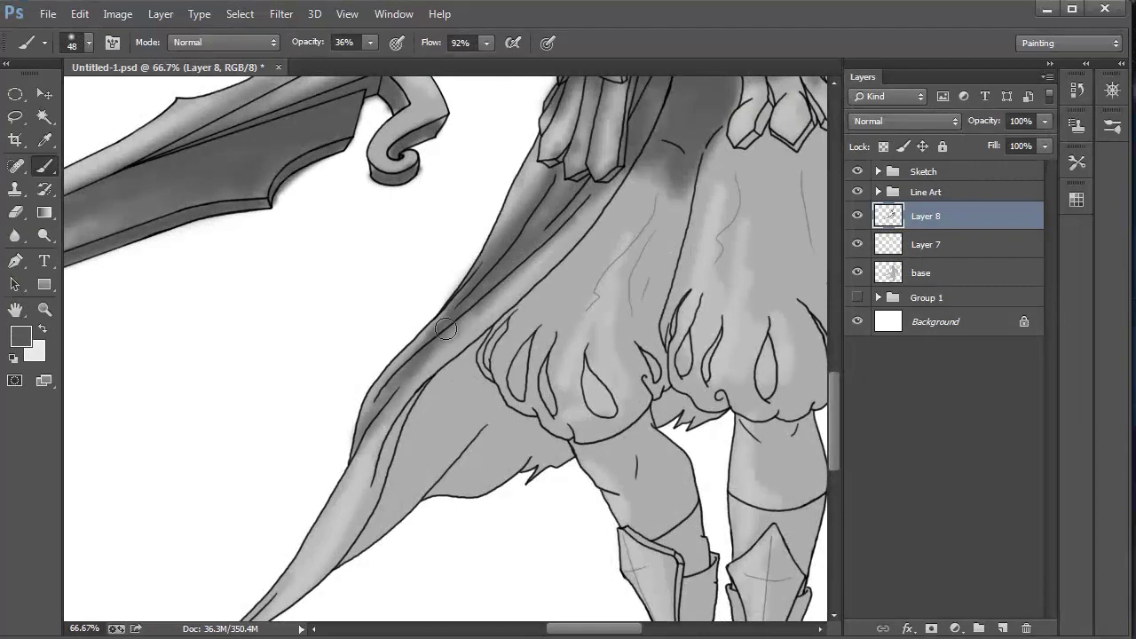
Erase light streaks along the cape folds with a 17 px eraser and repaint dark grey shadows between them.
key("e")
left_click_drag(571, 176, 385, 408)
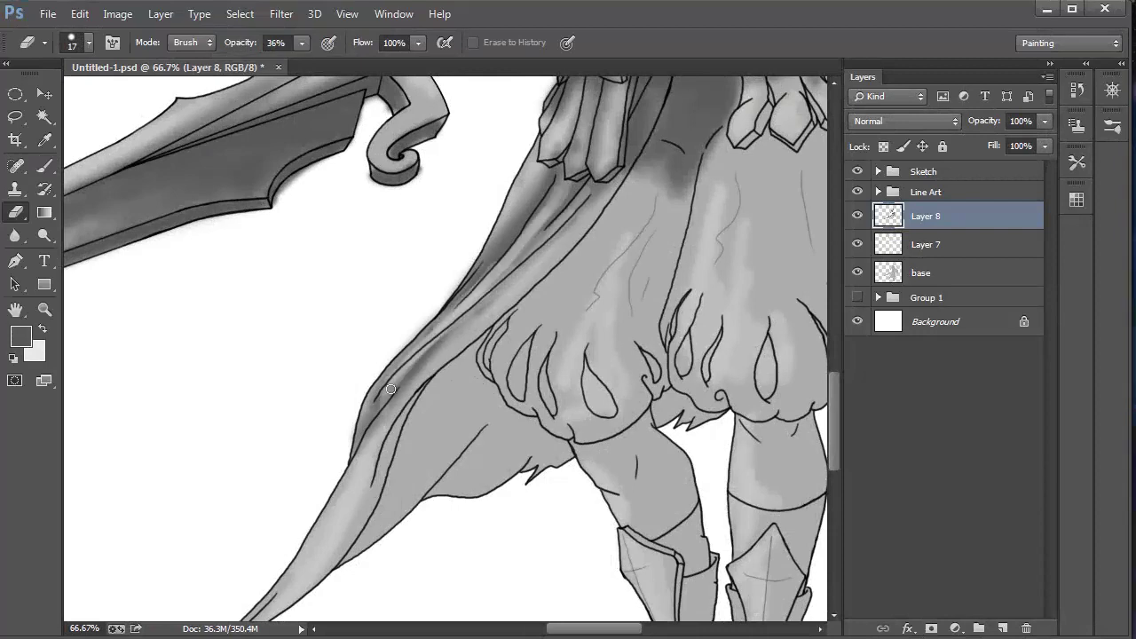
key("b")
right_click(546, 195)
left_click_drag(650, 241, 643, 240)
left_click_drag(561, 206, 368, 424)
left_click_drag(548, 250, 362, 434)
Shade the cape's lower inner lining in dark grey with a 50 px brush, raising the brush opacity to 47%.
left_click_drag(438, 407, 391, 322)
right_click(368, 312)
left_click_drag(459, 272, 467, 272)
mouse_move(390, 304)
left_mouse_down()
mouse_move(474, 228)
mouse_move(312, 463)
left_mouse_up()
left_click(370, 42)
left_click_drag(370, 62, 381, 62)
mouse_move(351, 426)
left_mouse_down()
mouse_move(428, 326)
mouse_move(466, 374)
mouse_move(497, 355)
left_mouse_up()
Paint dark grey shadows over the skirt, legs and boots with a slightly larger, more opaque brush.
right_click(421, 332)
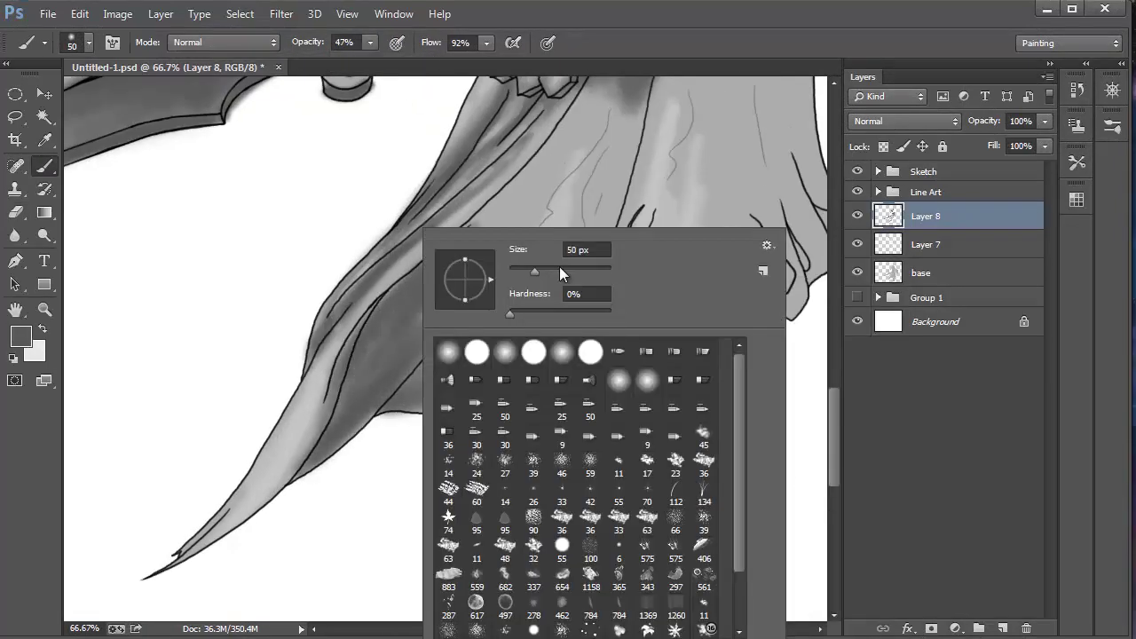
left_click_drag(535, 272, 539, 273)
left_click(370, 42)
left_click_drag(380, 62, 416, 62)
left_click_drag(483, 244, 423, 279)
mouse_move(488, 266)
left_mouse_down()
mouse_move(568, 147)
mouse_move(378, 331)
left_mouse_up()
mouse_move(466, 240)
left_mouse_down()
mouse_move(328, 542)
mouse_move(456, 329)
mouse_move(568, 178)
mouse_move(555, 216)
mouse_move(580, 358)
mouse_move(563, 443)
mouse_move(586, 498)
left_mouse_up()
left_click_drag(568, 488, 467, 340)
mouse_move(344, 355)
left_mouse_down()
mouse_move(352, 237)
mouse_move(476, 340)
left_mouse_up()
left_click_drag(444, 426, 490, 306)
mouse_move(306, 266)
left_mouse_down()
mouse_move(337, 297)
mouse_move(405, 431)
mouse_move(427, 293)
left_mouse_up()
left_click_drag(431, 373, 409, 279)
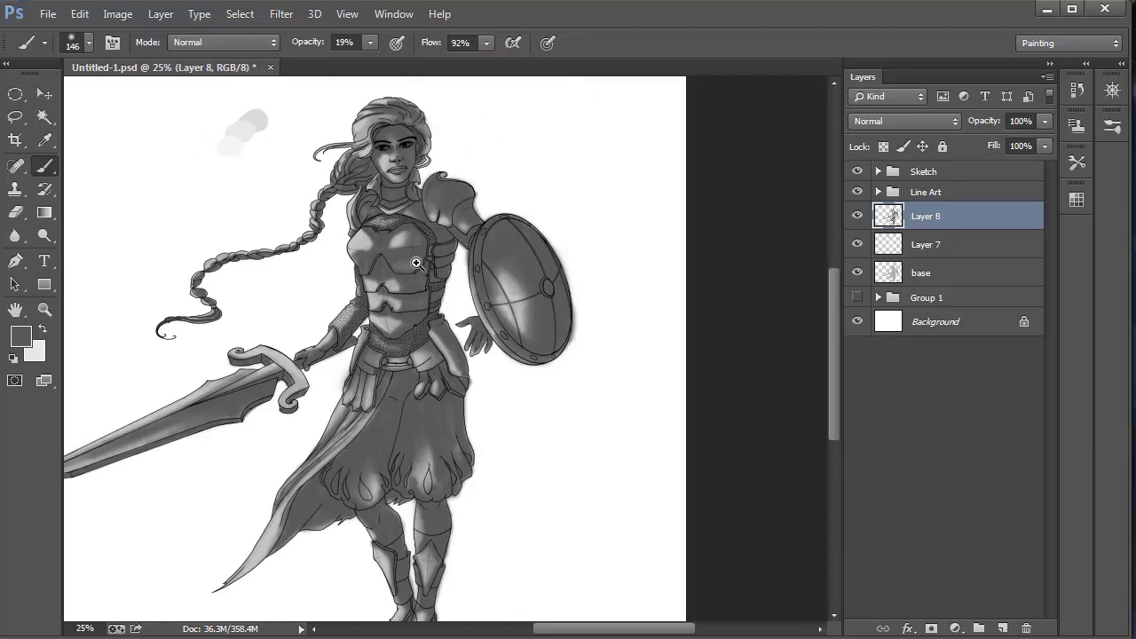
Examine the yellow guide layer in the Sketch group over the upper body, and hide it again.
key("z")
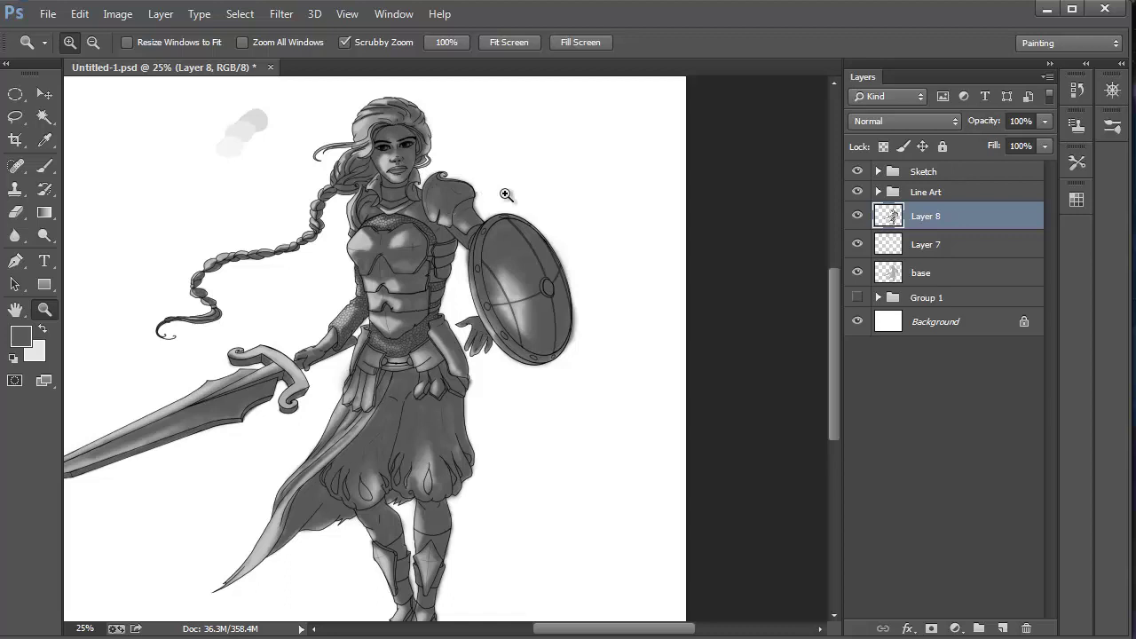
key("b")
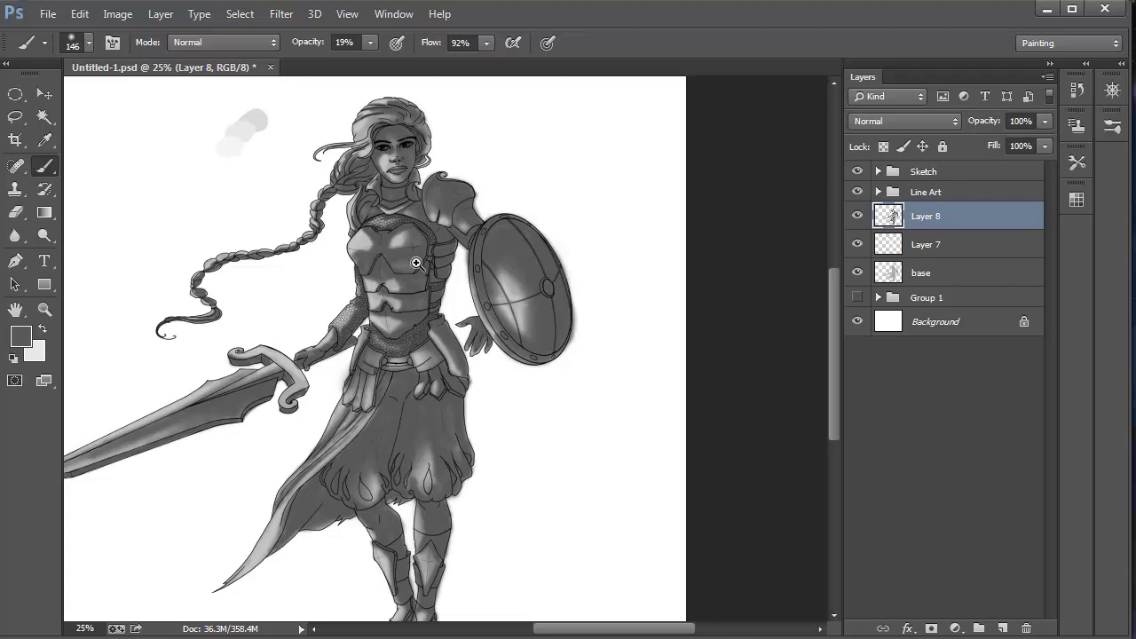
key("z")
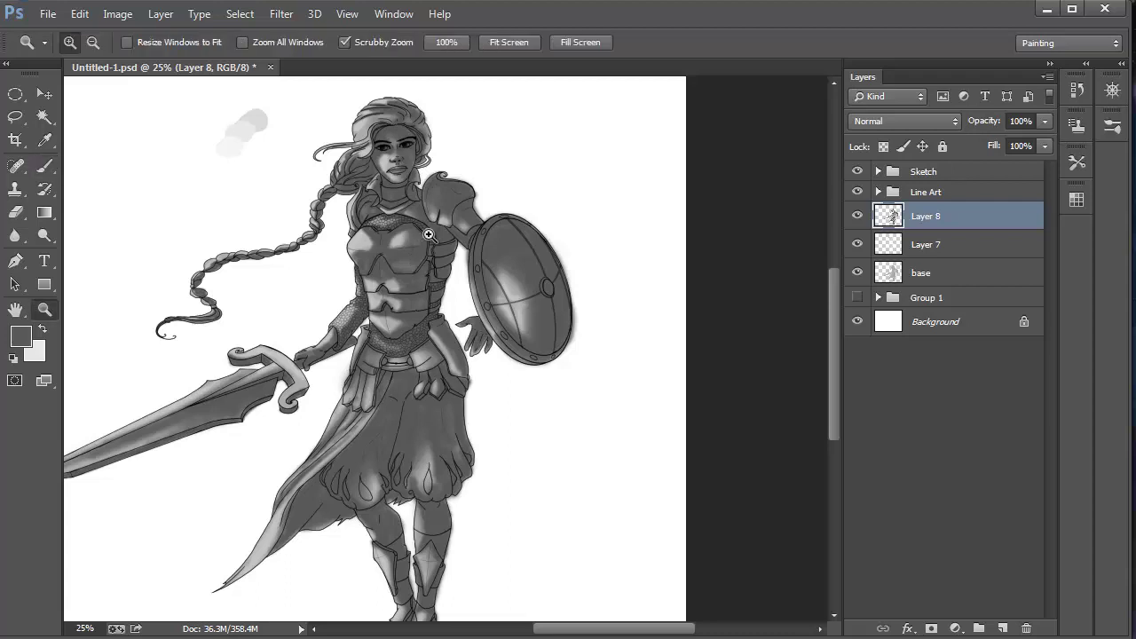
left_click(512, 192)
left_click(510, 196)
left_click_drag(487, 190, 532, 300)
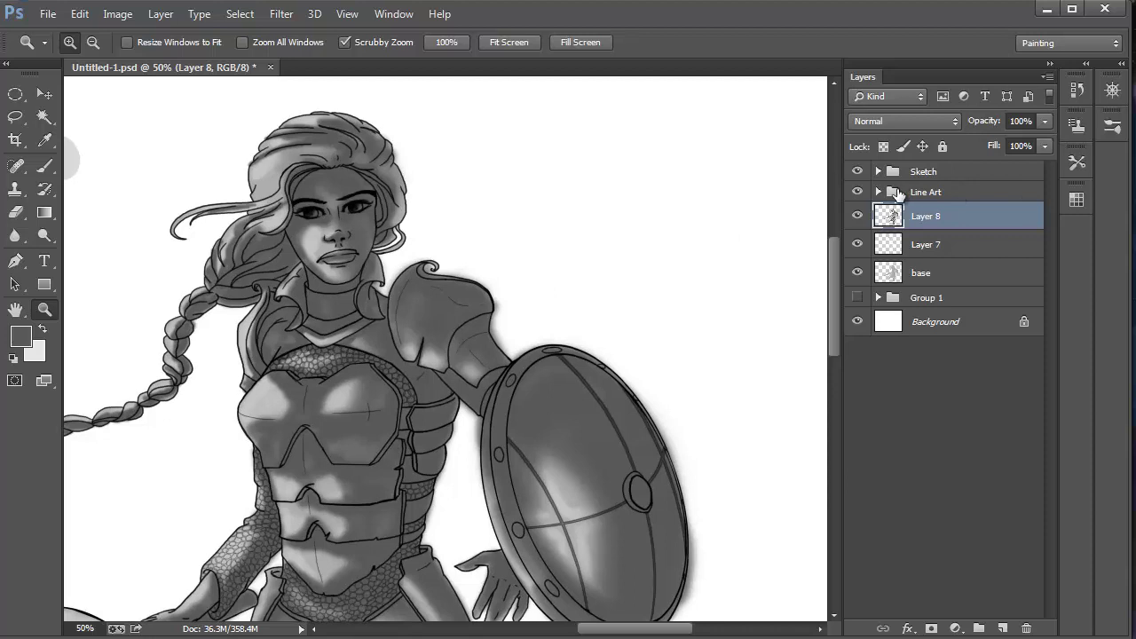
left_click(878, 171)
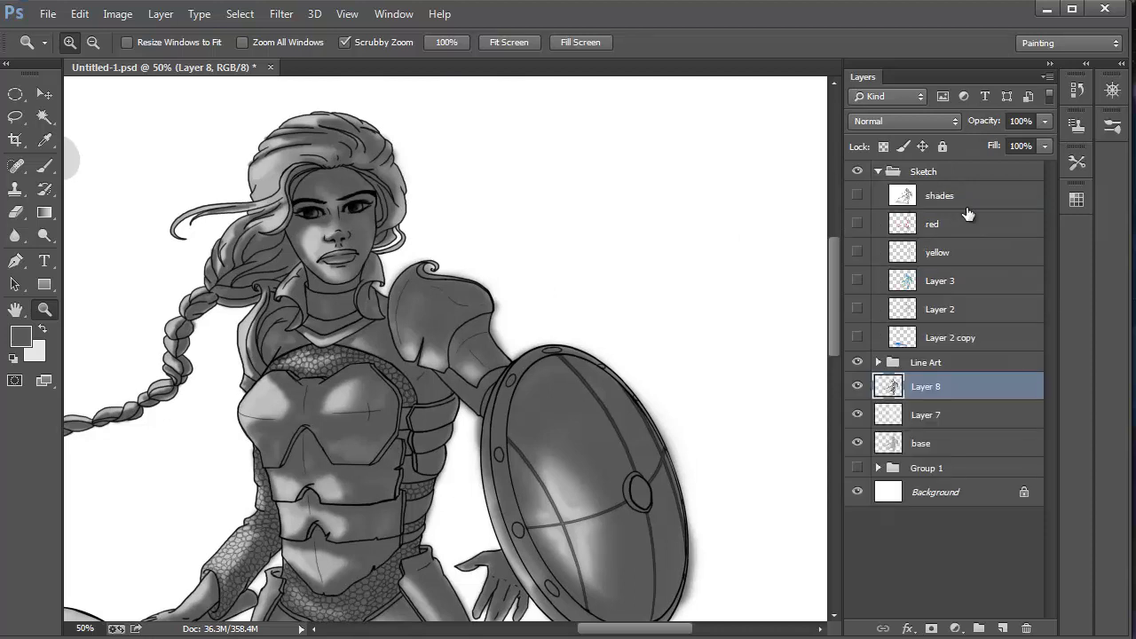
left_click(945, 225)
left_click(933, 253)
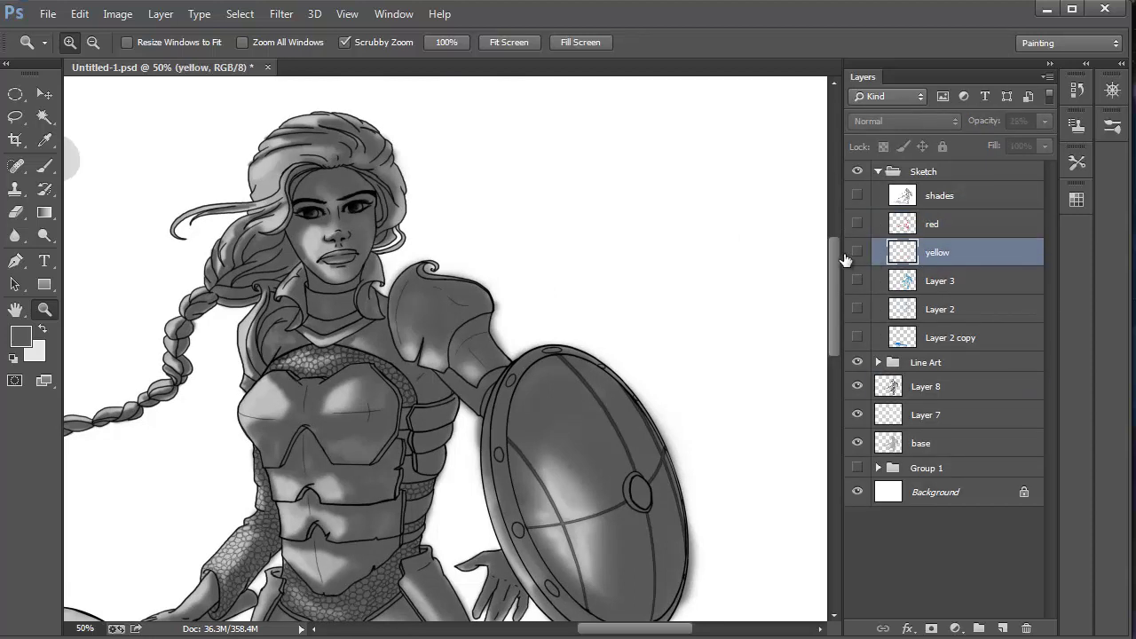
left_click(856, 254)
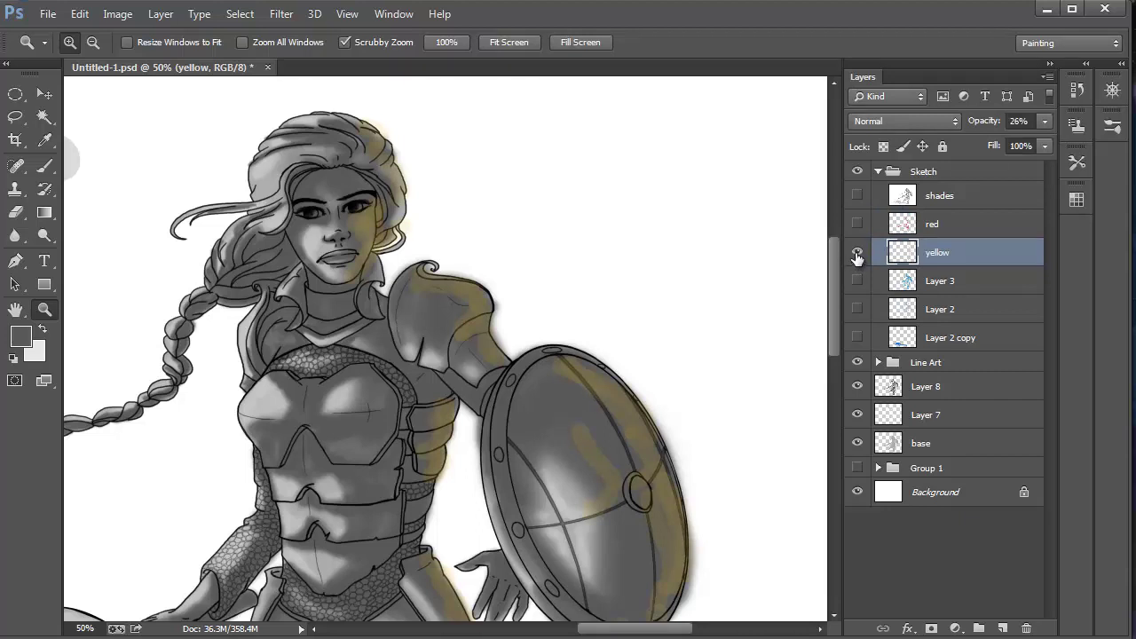
left_click(856, 253)
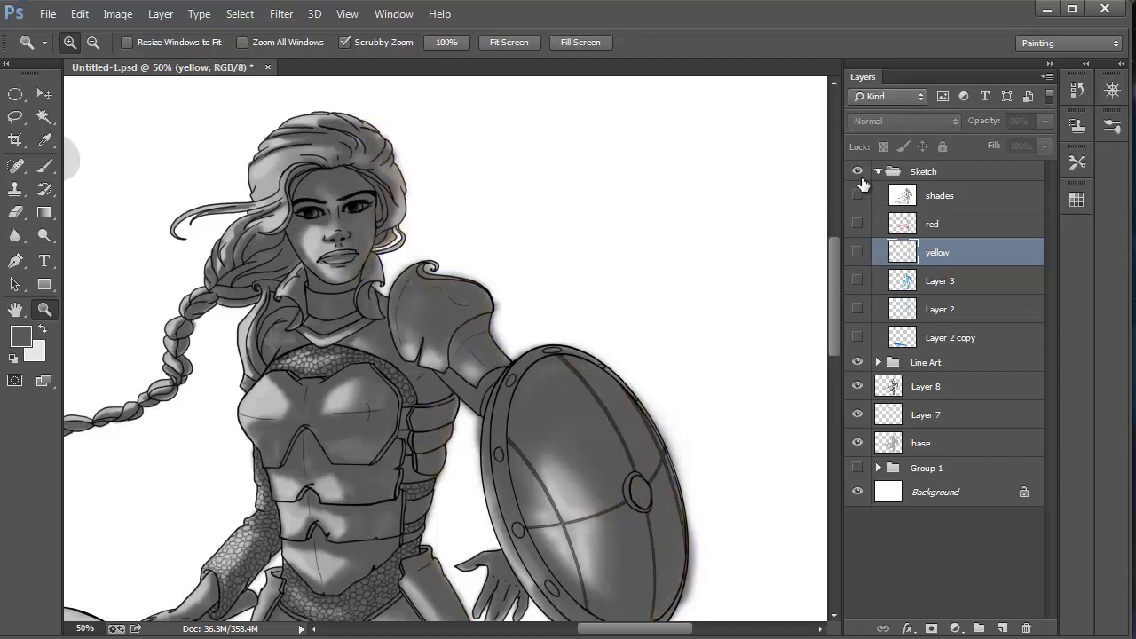
left_click(877, 172)
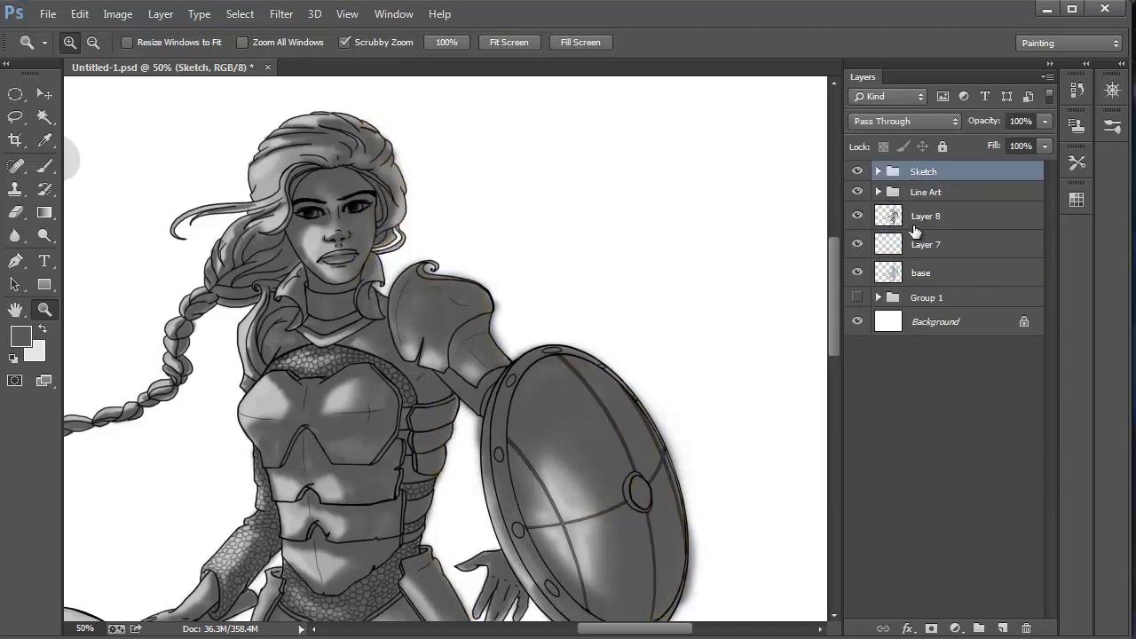
Select Layer 8, check its shading on the head, and set the eraser size to 10 px.
left_click(913, 224)
left_click(857, 220)
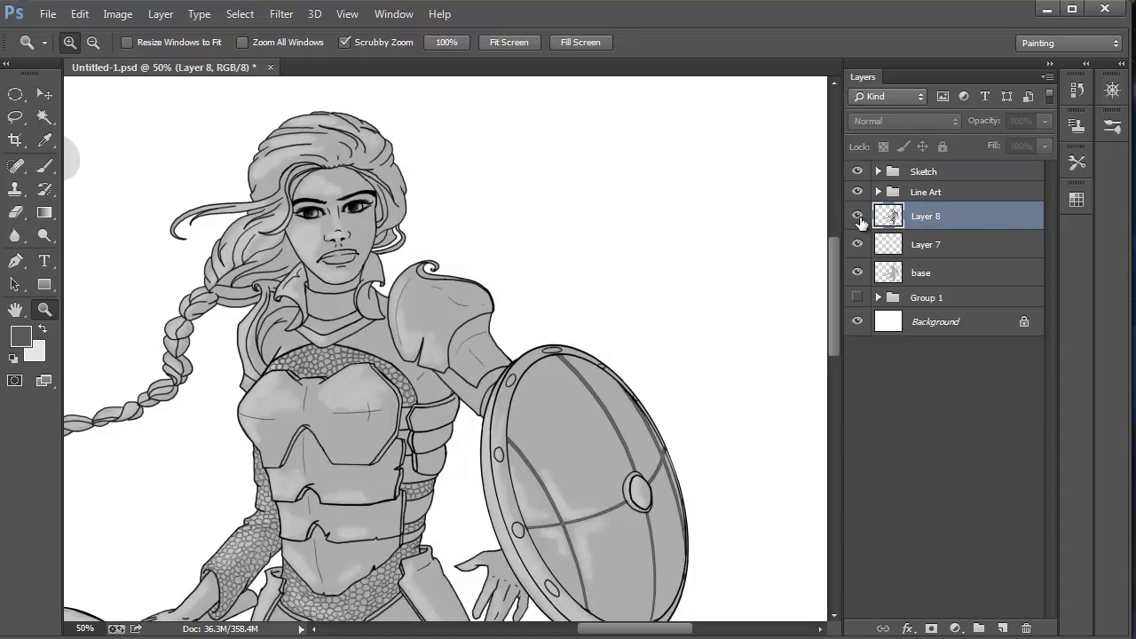
left_click_drag(371, 140, 414, 252)
left_click(414, 252)
left_click_drag(383, 163, 434, 264)
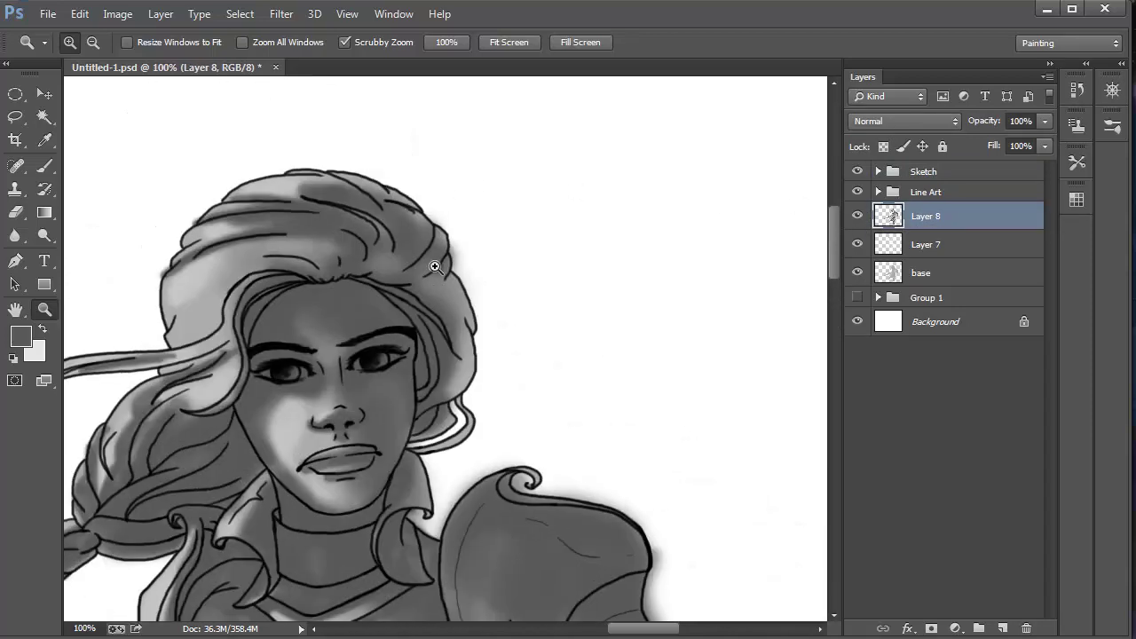
left_click(426, 228)
key("e")
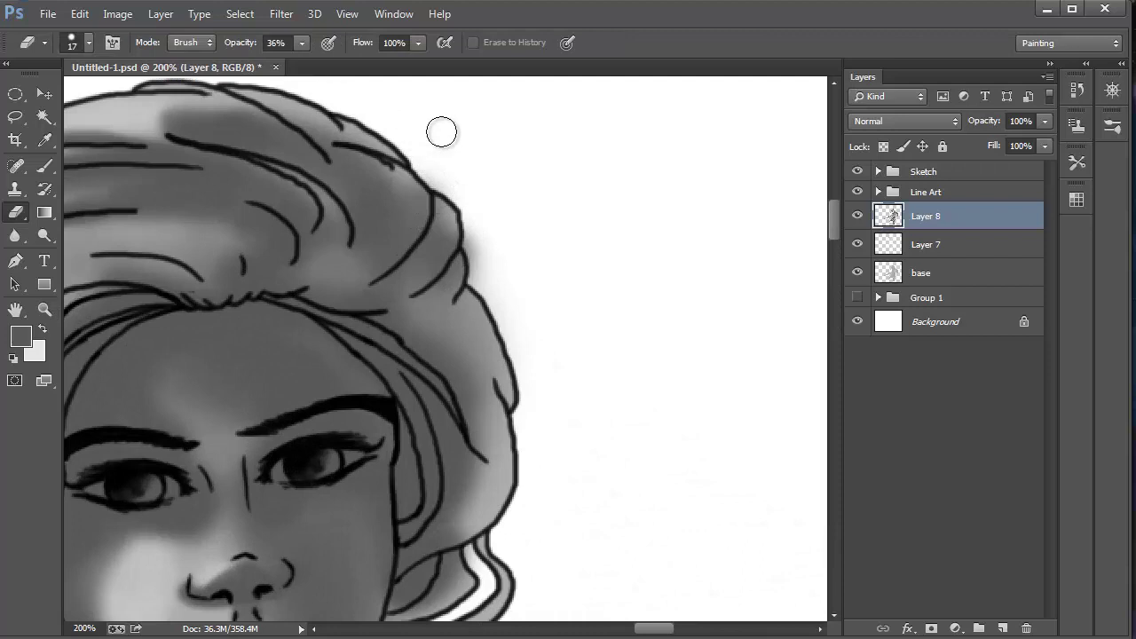
right_click(445, 132)
type("6")
type("10")
key("Return")
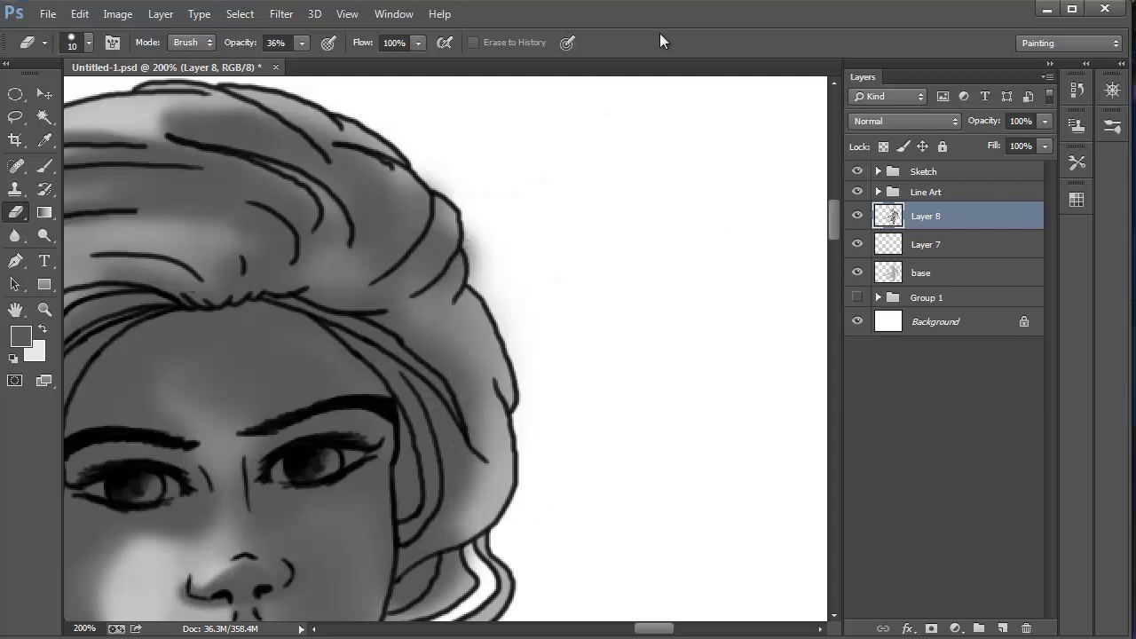
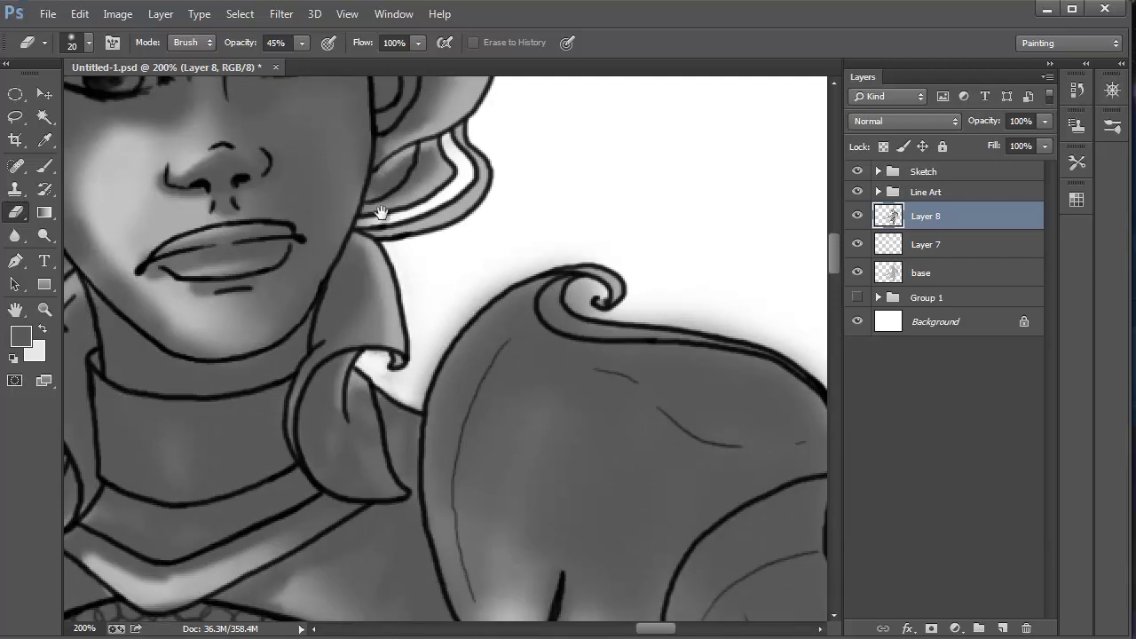
Erase rim highlights along the edges of the shoulder armour with a 20 px eraser at 45% opacity.
left_click_drag(364, 87, 444, 233)
mouse_move(358, 485)
left_mouse_down()
mouse_move(448, 356)
mouse_move(425, 370)
mouse_move(455, 220)
mouse_move(451, 300)
mouse_move(370, 473)
left_mouse_up()
left_click_drag(261, 483, 317, 487)
left_click_drag(426, 456, 188, 309)
mouse_move(276, 355)
left_mouse_down()
mouse_move(410, 290)
mouse_move(603, 372)
mouse_move(671, 461)
left_mouse_up()
left_click_drag(603, 491, 476, 271)
left_click_drag(388, 362, 541, 265)
left_click_drag(452, 342, 530, 293)
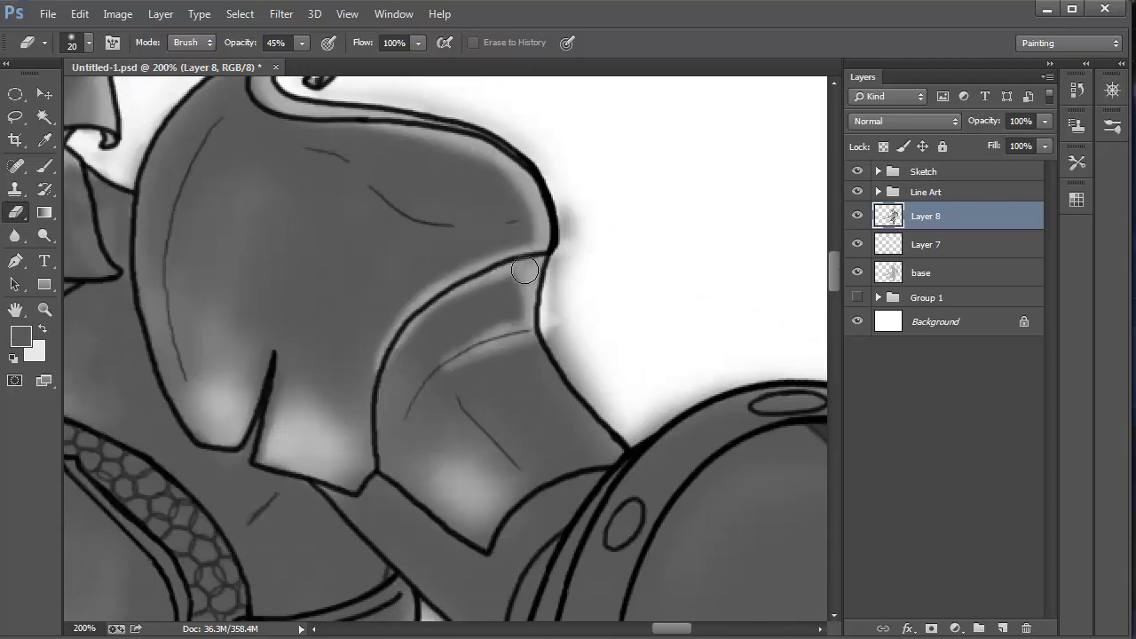
Erase highlights on the upper-arm plates and clean away shadow spilling outside the shoulder outline.
left_click_drag(414, 401, 536, 339)
left_click_drag(617, 444, 542, 341)
left_click_drag(568, 208, 593, 406)
left_click_drag(370, 89, 526, 151)
left_click_drag(622, 405, 205, 228)
key("ctrl+minus")
key("ctrl+minus")
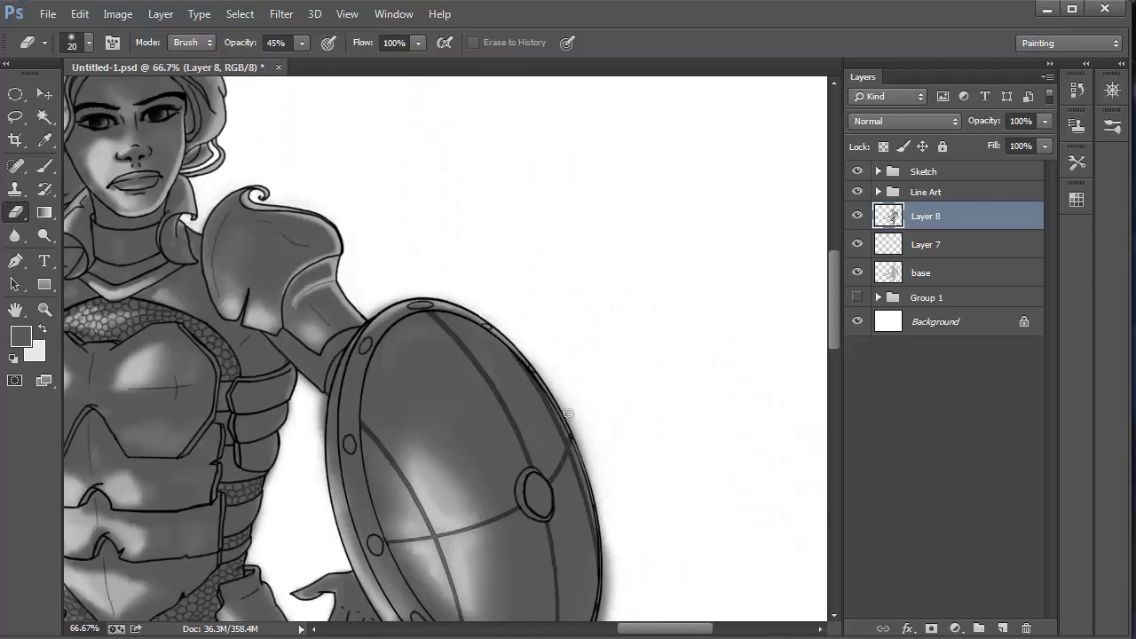
Lighten the shield's rim with the eraser and clear the shadow overflow around its outer edge.
left_click_drag(551, 300, 459, 192)
key("ctrl+plus")
left_click_drag(404, 160, 514, 389)
left_click_drag(532, 452, 536, 300)
left_click_drag(548, 336, 431, 569)
left_click_drag(381, 258, 446, 481)
left_click_drag(267, 197, 471, 216)
left_click_drag(306, 185, 277, 211)
left_click_drag(497, 263, 426, 211)
Erase highlights on the shield's central boss and upper face with a 20 px eraser.
key("bracketleft")
key("bracketleft")
key("bracketleft")
key("bracketleft")
left_click_drag(440, 396, 458, 449)
mouse_move(429, 417)
left_mouse_down()
mouse_move(443, 405)
mouse_move(451, 432)
left_mouse_up()
left_click_drag(290, 171, 341, 240)
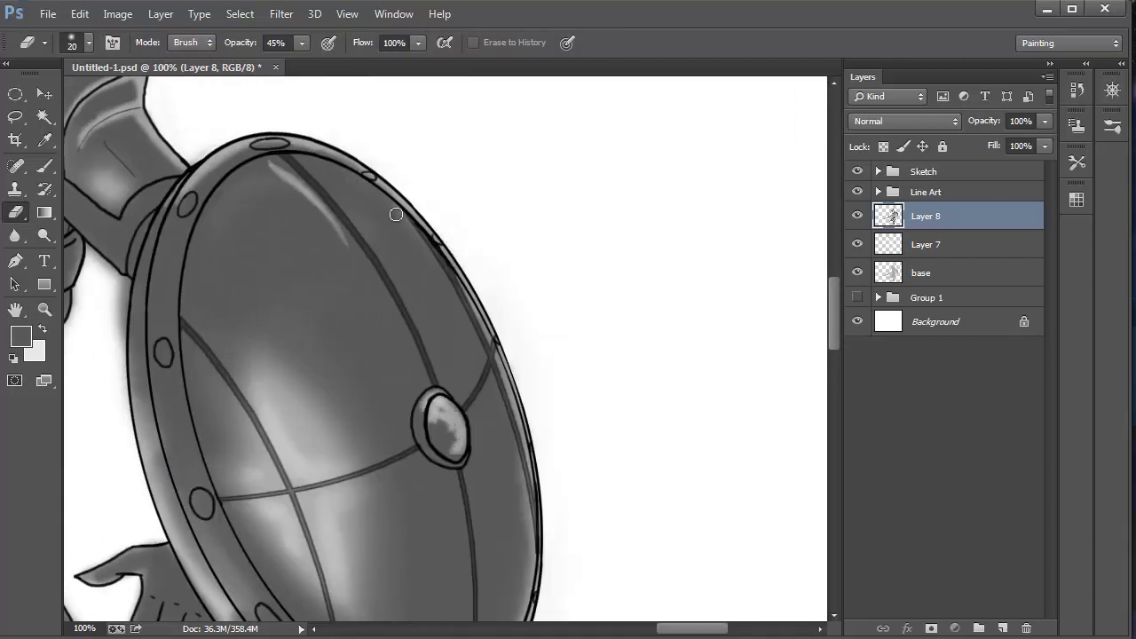
Erase more highlights across the shield's panels and along its far edge, enlarging the eraser for the broader strokes.
left_click_drag(492, 390, 508, 439)
left_click_drag(486, 426, 469, 266)
left_click_drag(195, 444, 436, 352)
left_click_drag(442, 391, 421, 433)
left_click_drag(252, 305, 344, 492)
left_click_drag(310, 284, 457, 466)
key("bracketright")
key("bracketright")
mouse_move(456, 206)
left_mouse_down()
mouse_move(400, 234)
mouse_move(411, 316)
mouse_move(385, 449)
left_mouse_up()
left_click_drag(484, 227, 511, 448)
left_click_drag(464, 197, 481, 261)
Erase highlights and stray shadow along the hip plates, skirt edge and legs, reducing the eraser from 36 to 27 px.
left_click_drag(453, 559, 341, 139)
left_click_drag(389, 308, 353, 367)
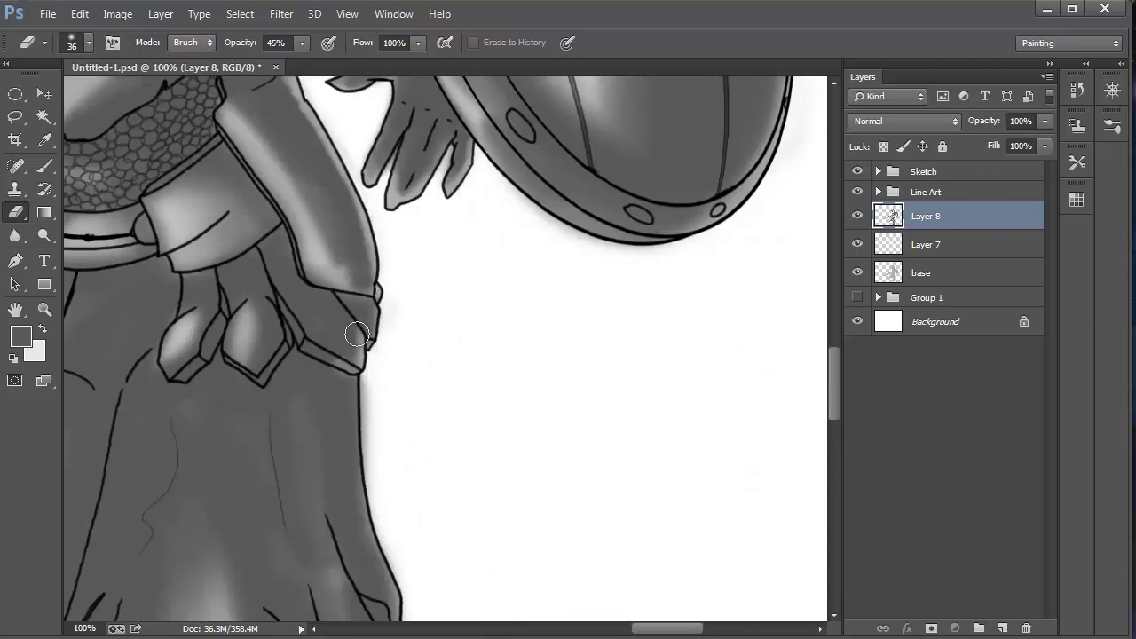
left_click_drag(373, 426, 364, 222)
left_click_drag(355, 177, 355, 249)
left_click_drag(373, 497, 396, 340)
key("bracketleft")
key("bracketleft")
left_click_drag(392, 146, 405, 296)
left_click_drag(405, 234, 376, 321)
left_click_drag(328, 396, 337, 271)
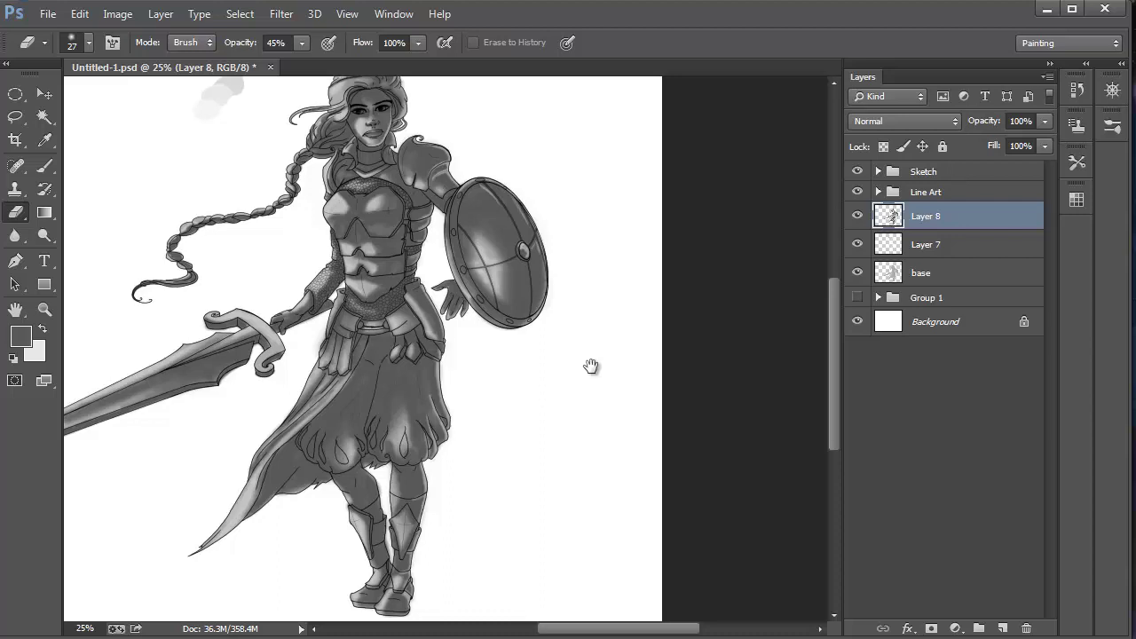
Compare the figure with Layer 8 hidden and shown, and try lowering the layer's opacity to 37%.
left_click_drag(588, 358, 596, 374)
left_click(857, 215)
left_click(856, 215)
left_click(42, 94)
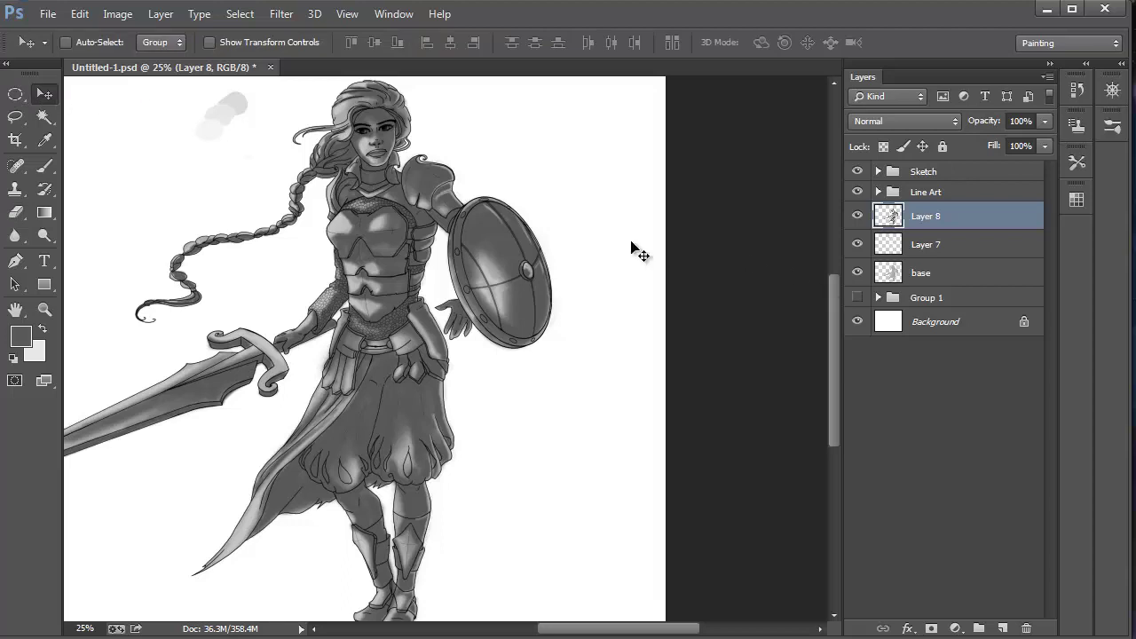
left_click(1043, 122)
left_click_drag(1025, 142, 990, 151)
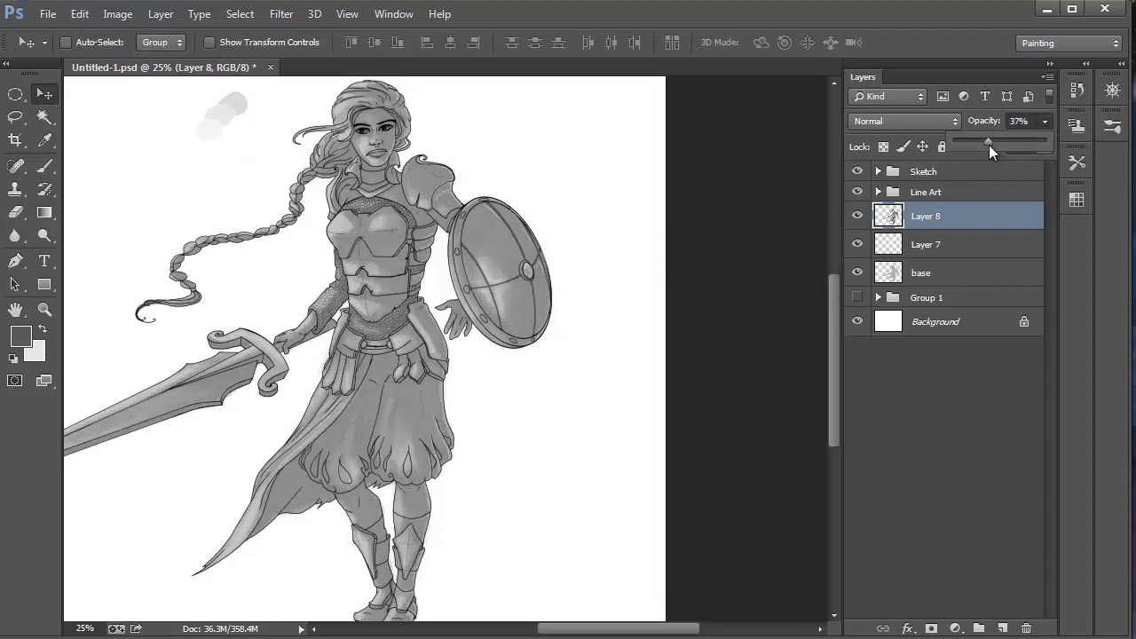
Try the Multiply blend mode on Layer 8 at 46% opacity, and restore the opacity to 100%.
left_click(905, 120)
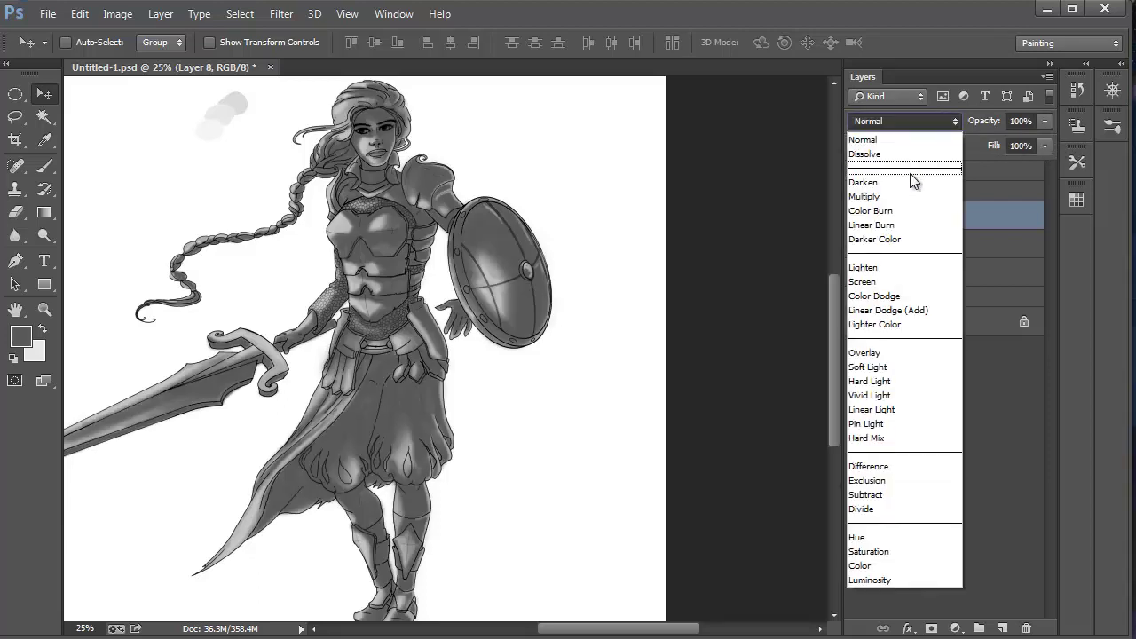
left_click(898, 191)
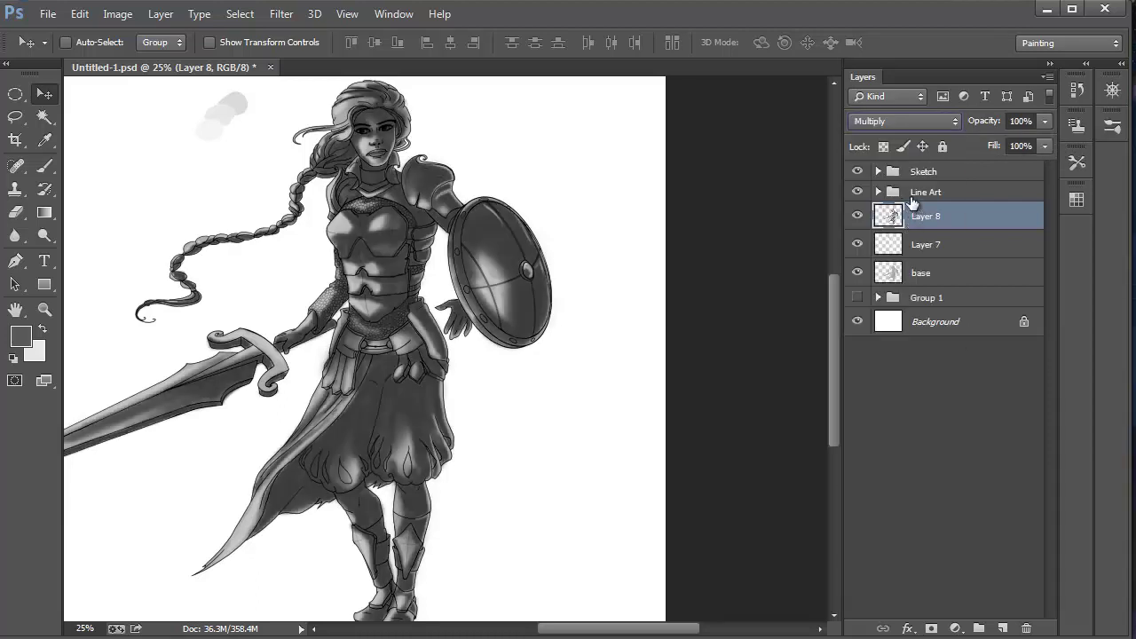
left_click_drag(1045, 121, 995, 147)
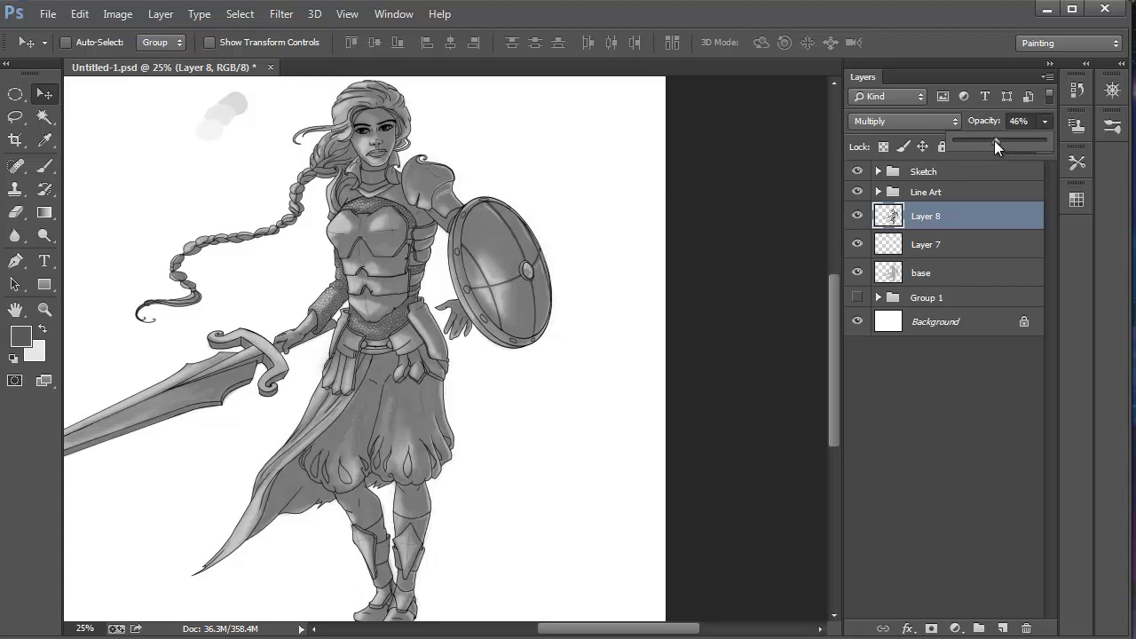
left_click_drag(1025, 137, 1043, 134)
Try the Color Burn blend mode on Layer 8 with reduced opacity.
left_click(938, 121)
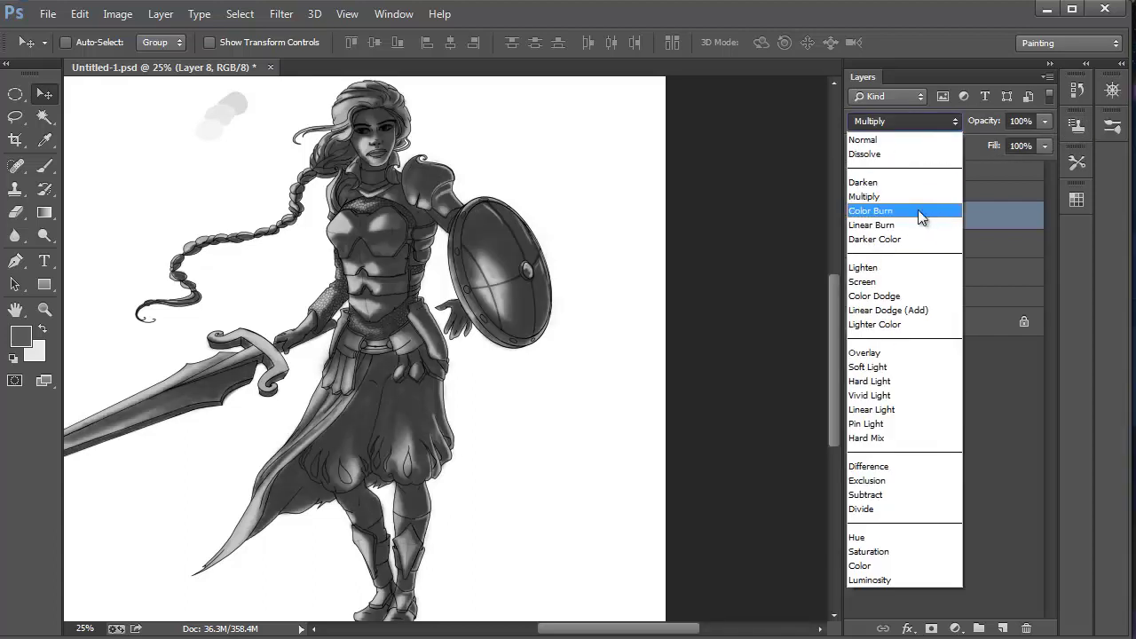
left_click(907, 215)
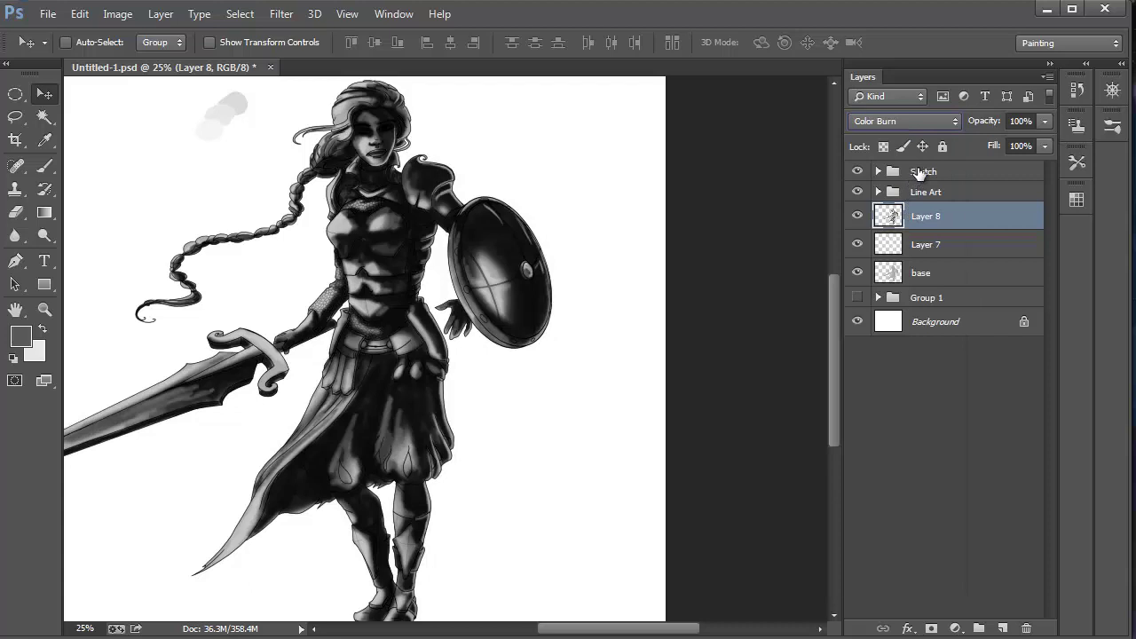
left_click(1043, 146)
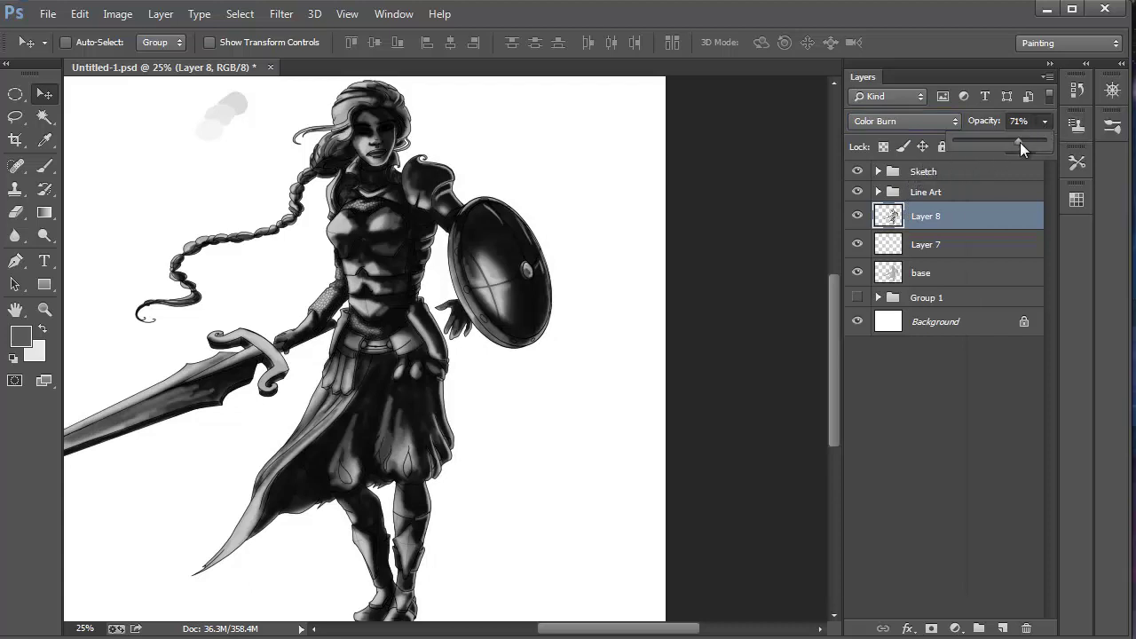
left_click_drag(1015, 143, 996, 143)
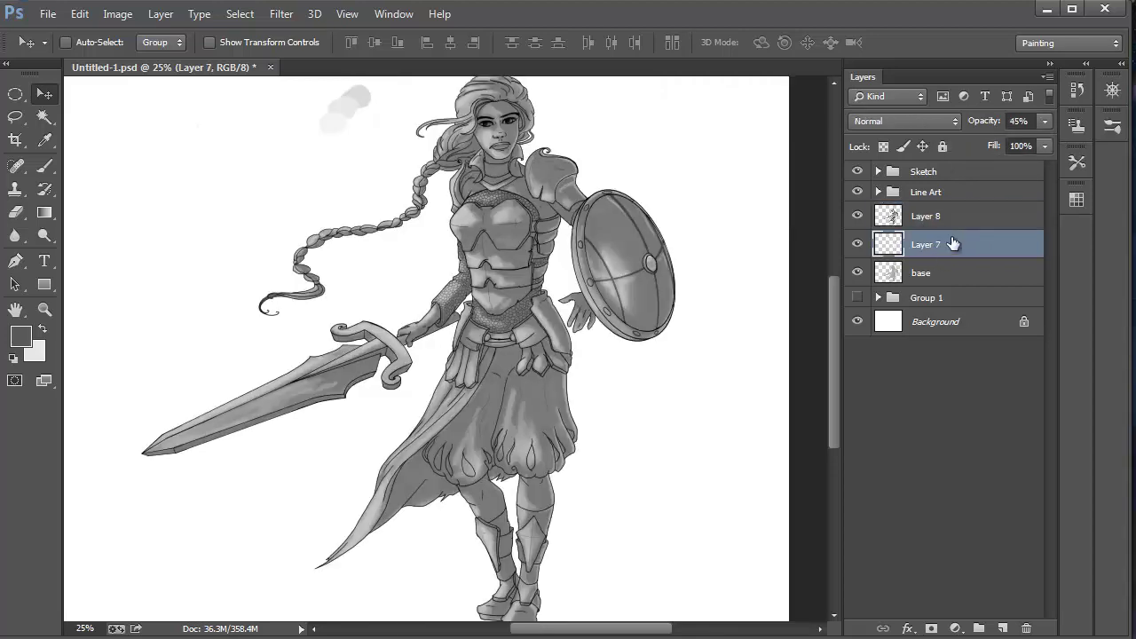
Move Layer 7 above Layer 8 and lower its opacity to 22%.
left_click_drag(994, 242, 922, 224)
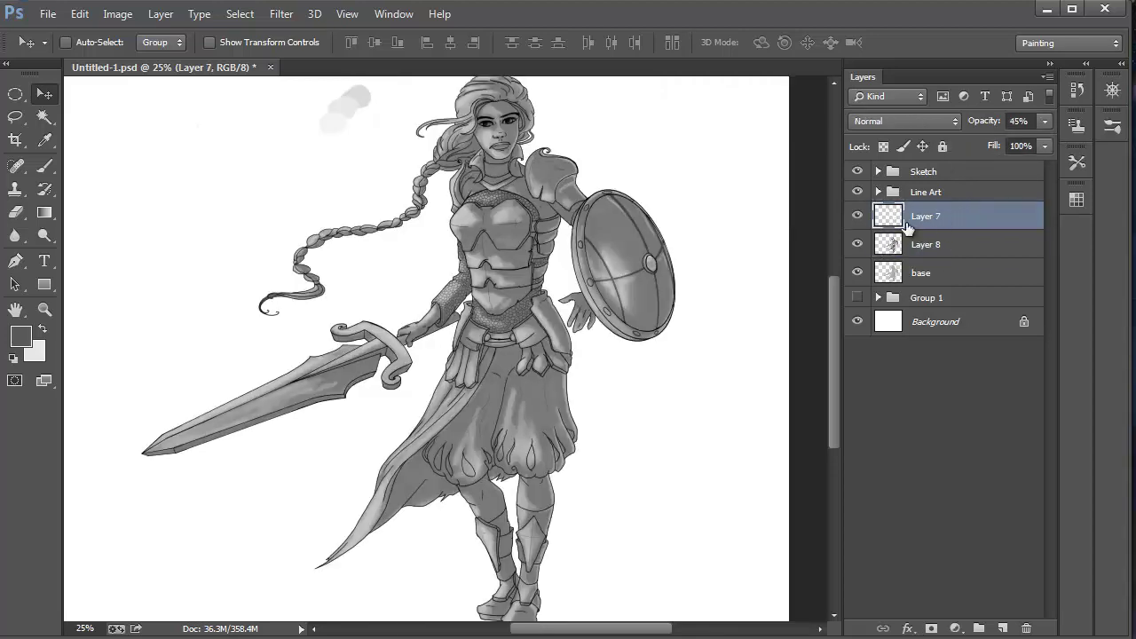
left_click(858, 217)
left_click(858, 217)
left_click(1043, 121)
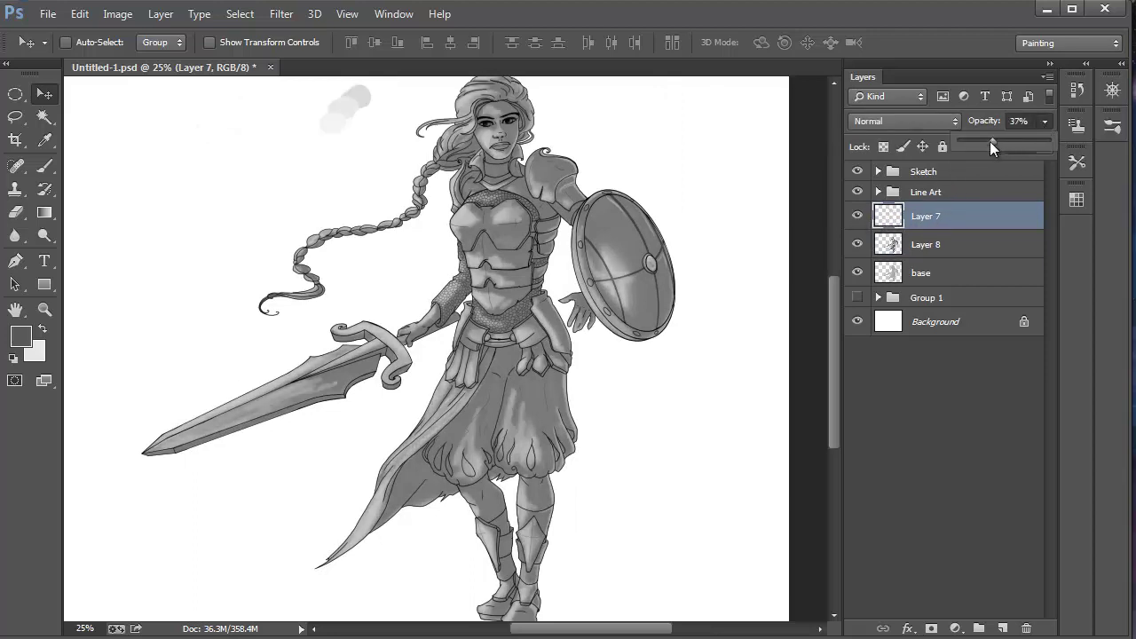
Compare the figure with the Layer 7 highlights hidden and shown.
left_click(858, 217)
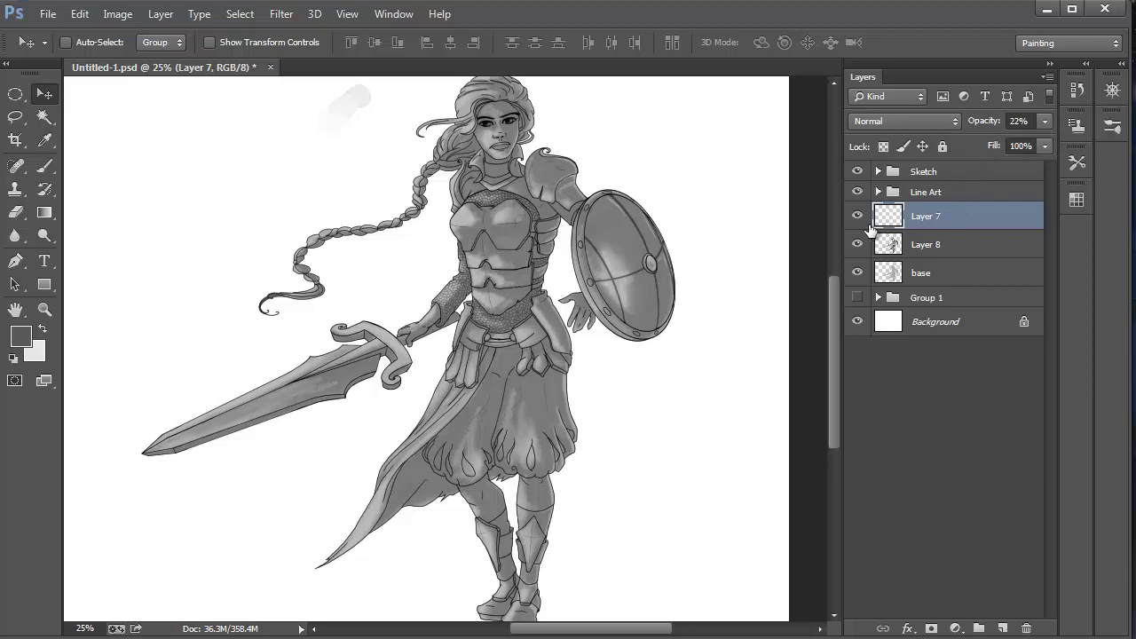
left_click(858, 218)
left_click(858, 218)
left_click(858, 218)
left_click(858, 217)
left_click(858, 217)
Erase the stray test stroke beside the woman's head from Layer 7 and add a new layer above it.
left_click_drag(742, 276, 732, 312)
key("e")
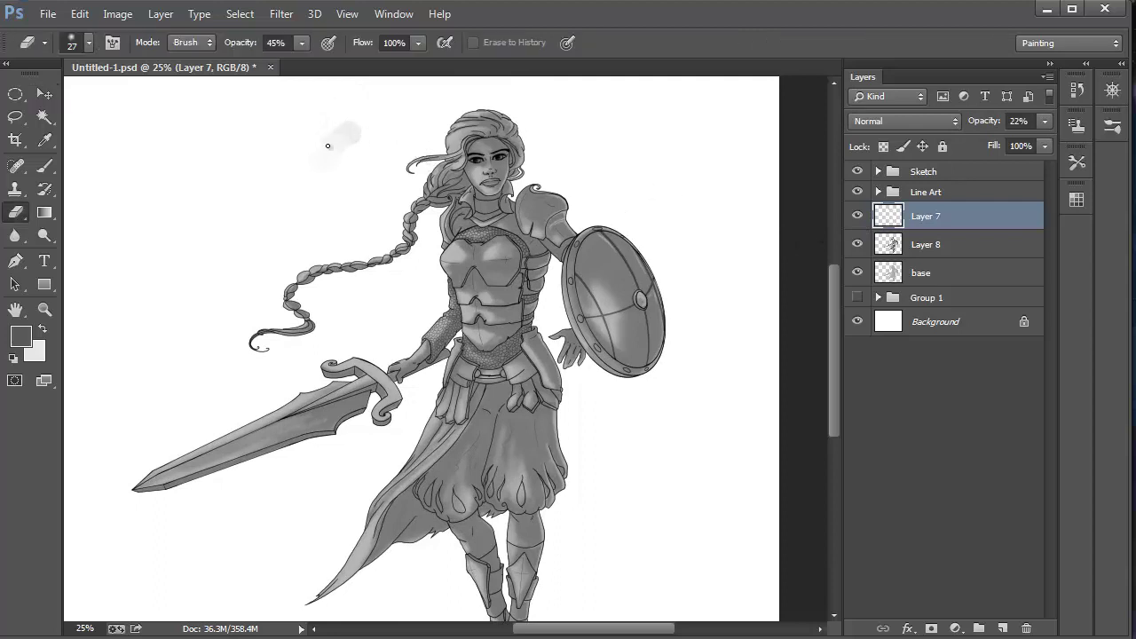
right_click(343, 139)
key("Return")
left_click(305, 47)
left_click_drag(364, 156, 361, 136)
mouse_move(477, 426)
left_mouse_down()
mouse_move(416, 370)
mouse_move(444, 410)
left_mouse_up()
key("ctrl+s")
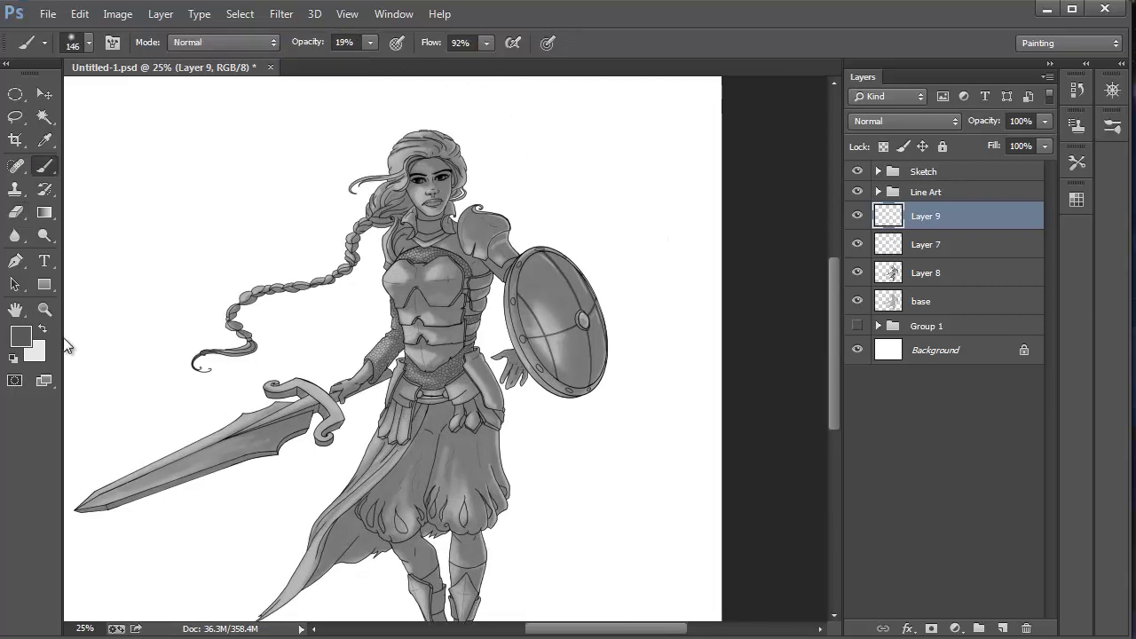
Set the foreground color to black and the soft brush to 198 px, and adjust the brush opacity.
left_click(21, 335)
left_click_drag(306, 378, 256, 433)
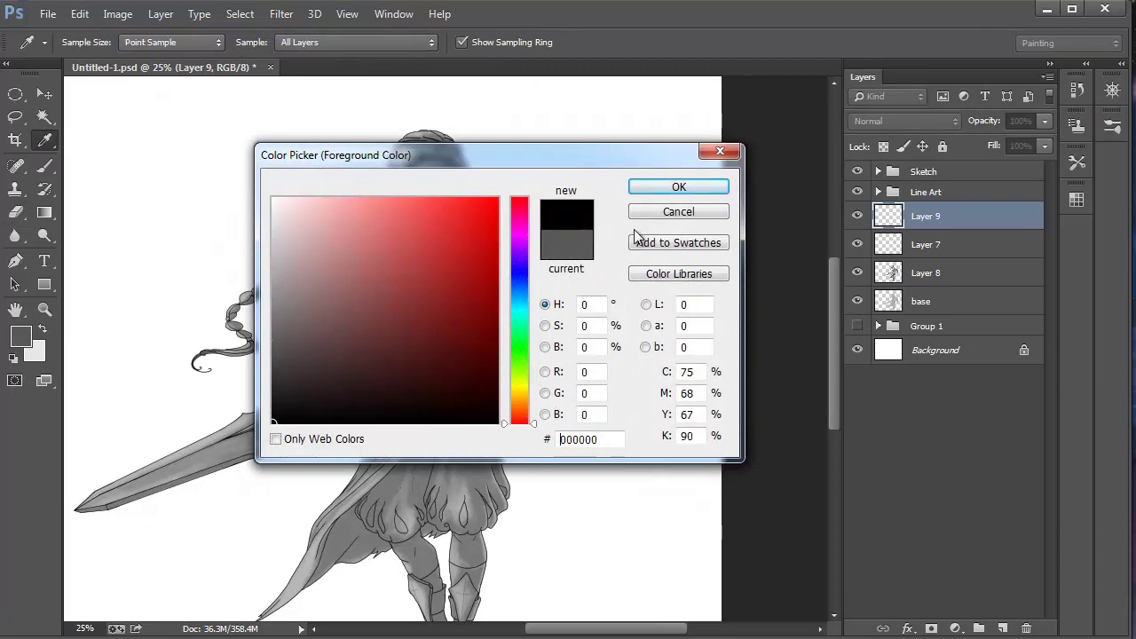
left_click(637, 189)
right_click(468, 165)
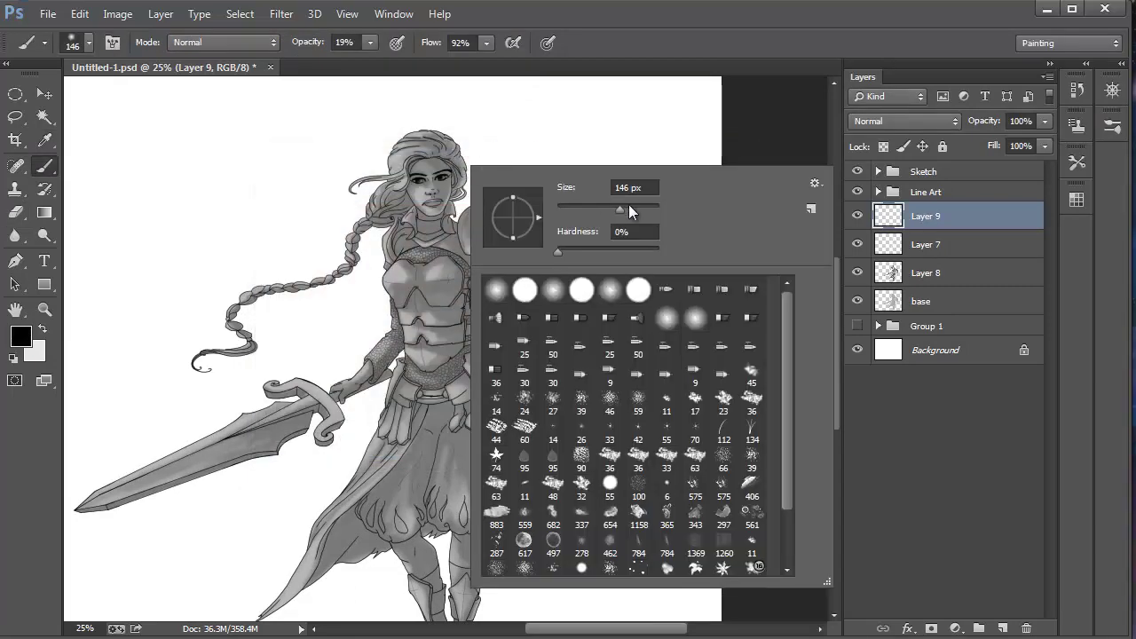
left_click(629, 209)
left_click(633, 208)
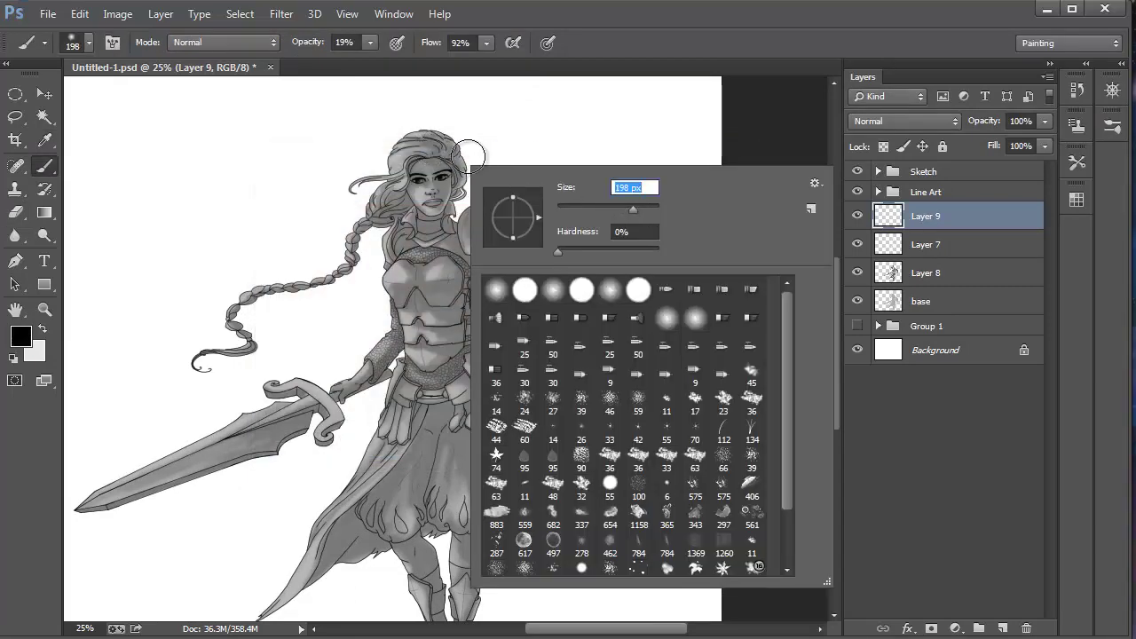
left_click(997, 211)
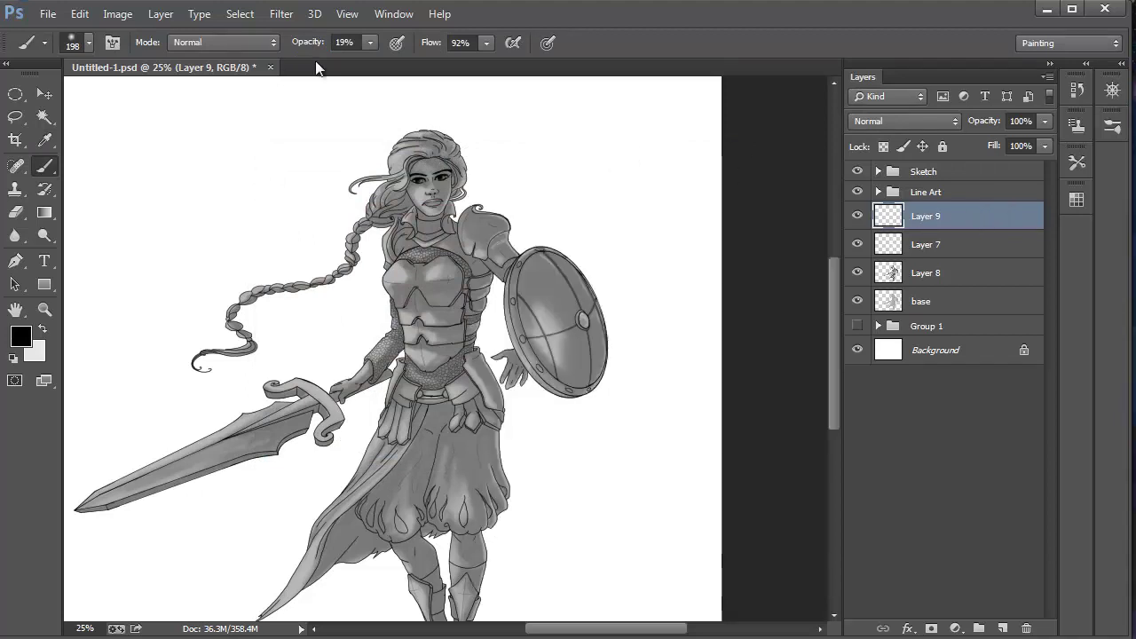
left_click(369, 42)
left_click_drag(414, 62, 424, 64)
Paint broad soft black shadows on Layer 9 over the hair, torso, skirt, legs, shield and sword.
mouse_move(408, 128)
left_mouse_down()
mouse_move(445, 163)
mouse_move(432, 230)
mouse_move(401, 245)
mouse_move(485, 236)
mouse_move(431, 304)
mouse_move(426, 373)
mouse_move(452, 378)
mouse_move(434, 411)
mouse_move(484, 414)
mouse_move(546, 230)
left_mouse_up()
mouse_move(429, 342)
left_mouse_down()
mouse_move(471, 278)
mouse_move(467, 340)
mouse_move(550, 296)
mouse_move(564, 321)
left_mouse_up()
mouse_move(450, 176)
left_mouse_down()
mouse_move(452, 274)
mouse_move(447, 206)
mouse_move(380, 319)
mouse_move(286, 356)
mouse_move(335, 371)
left_mouse_up()
left_click_drag(453, 284, 415, 346)
left_click_drag(524, 315, 559, 368)
left_click_drag(523, 246, 532, 229)
mouse_move(432, 182)
left_mouse_down()
mouse_move(425, 192)
mouse_move(441, 159)
left_mouse_up()
right_click(671, 238)
left_click(780, 270)
mouse_move(562, 249)
left_mouse_down()
mouse_move(613, 292)
mouse_move(596, 352)
left_mouse_up()
mouse_move(363, 481)
left_mouse_down()
mouse_move(340, 441)
mouse_move(351, 484)
left_mouse_up()
Select the empty area outside the figure with the Magic Wand on the Lines layer.
key("ctrl+minus")
left_click(37, 119)
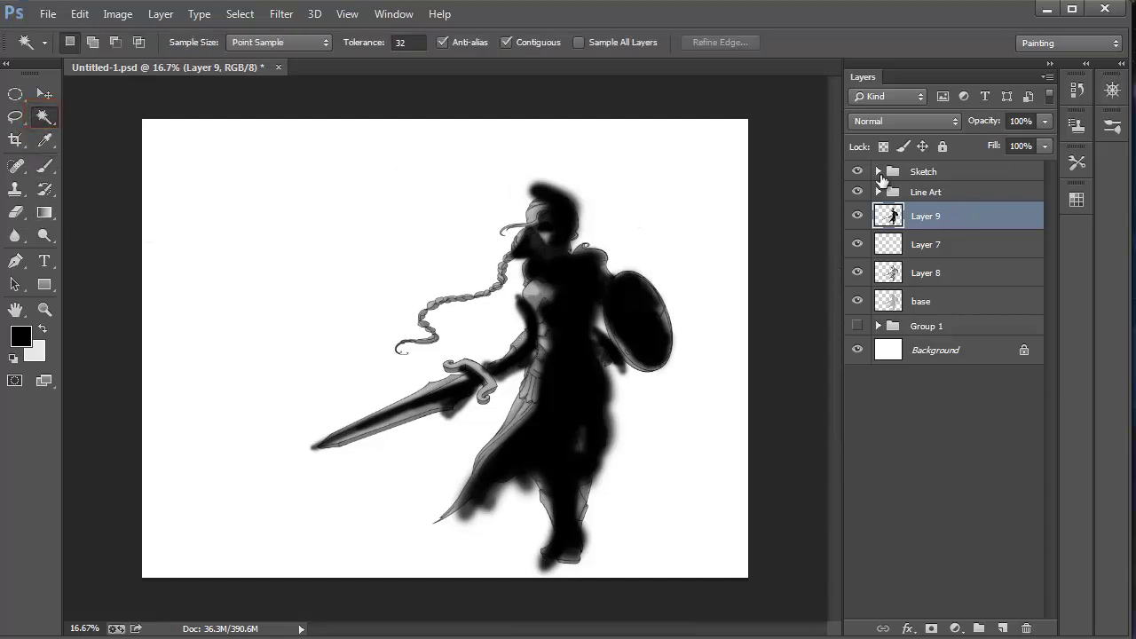
left_click(878, 172)
left_click(877, 171)
left_click(878, 192)
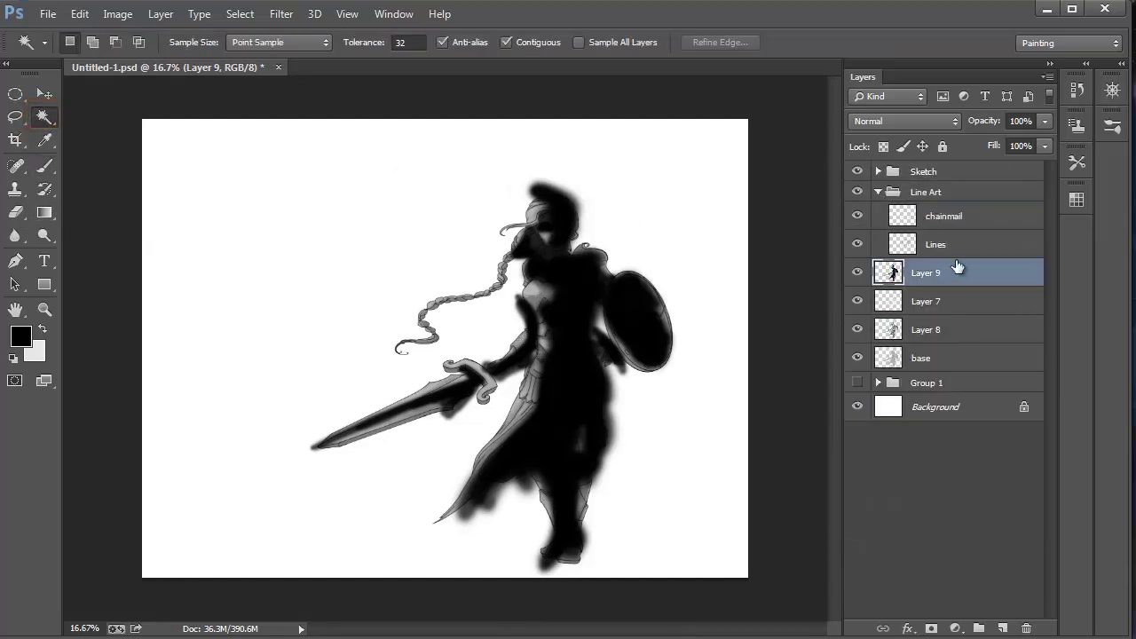
left_click(938, 251)
left_click(655, 470)
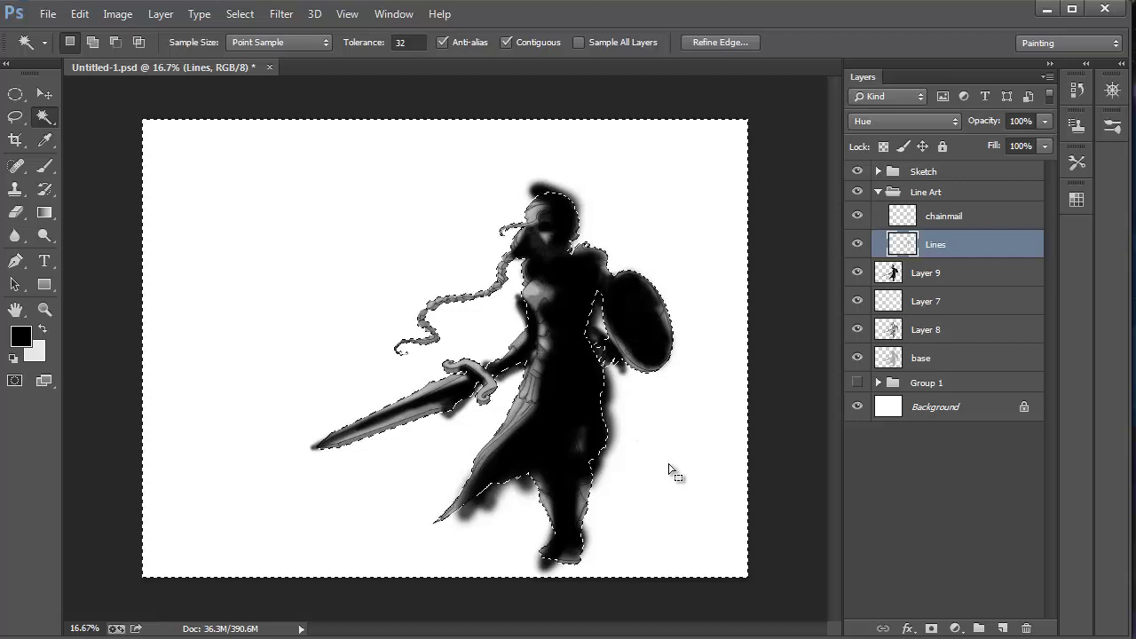
Expand the selection by 2 pixels so its edge reaches into the outer line art.
key("ctrl+space")
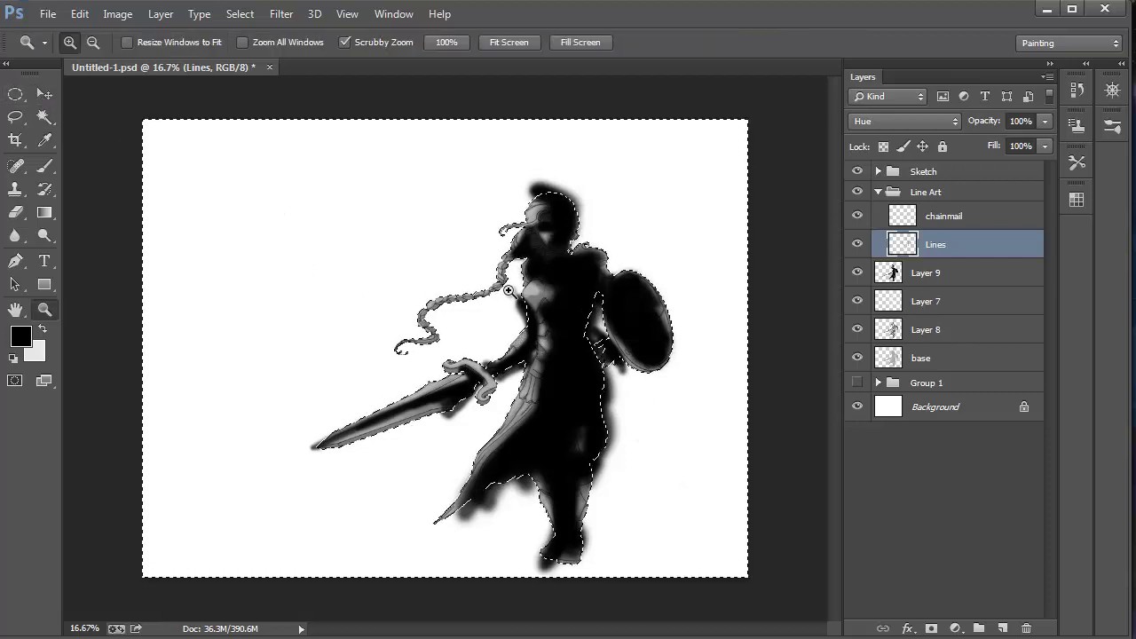
left_click(505, 289)
left_click(505, 289)
left_click(502, 288)
left_click(502, 287)
left_click(527, 233)
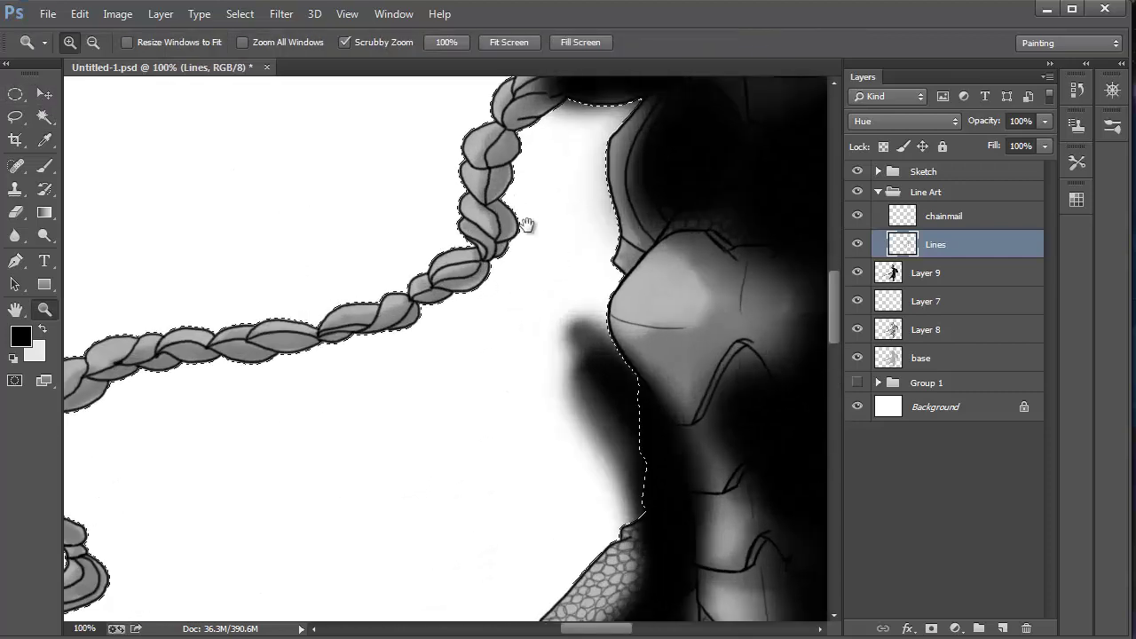
left_click_drag(527, 233, 522, 360)
left_click(494, 292)
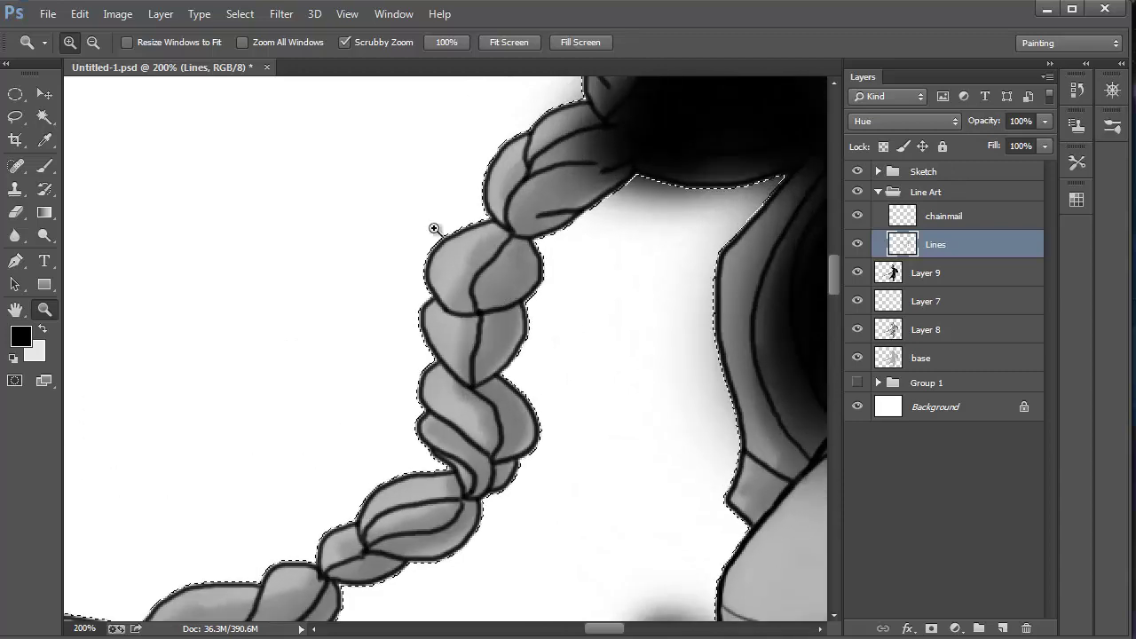
left_click(239, 14)
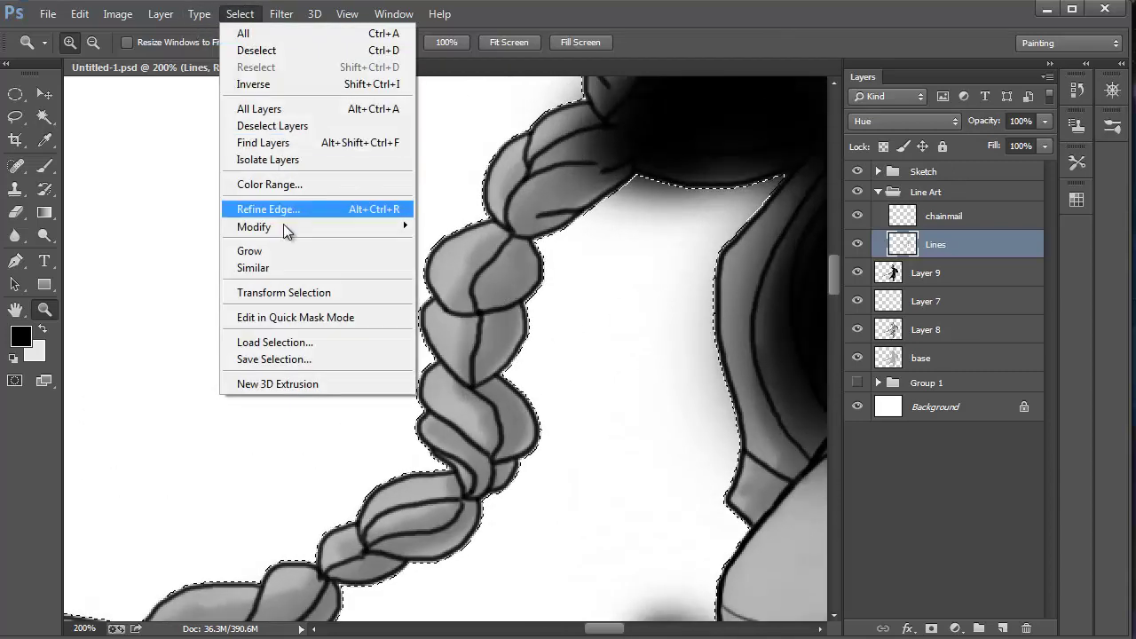
mouse_move(359, 226)
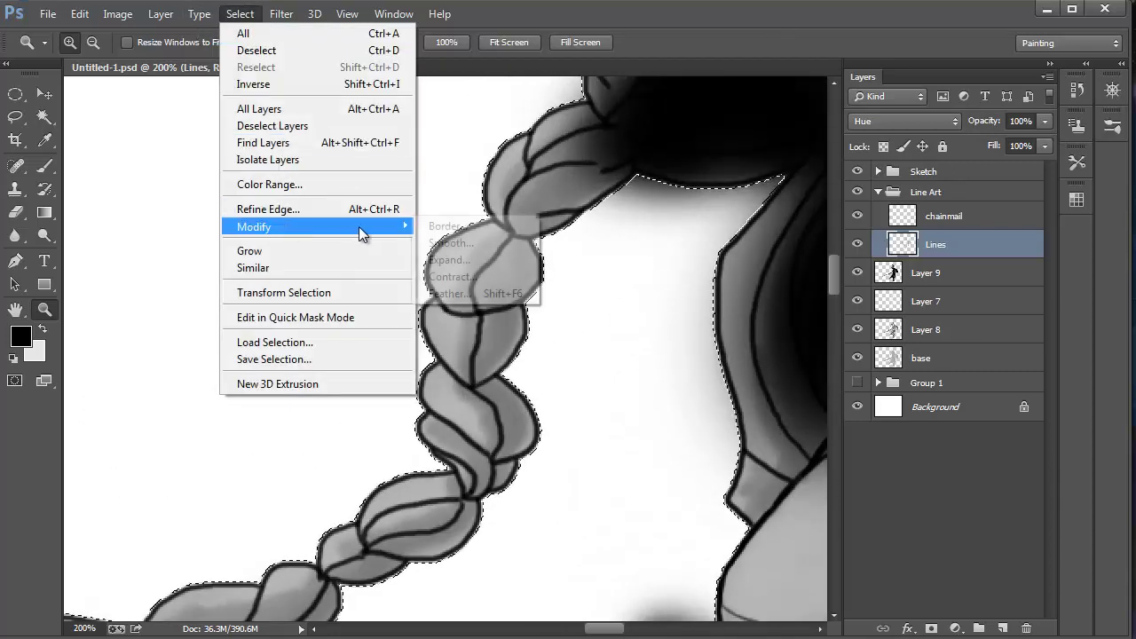
left_click(446, 260)
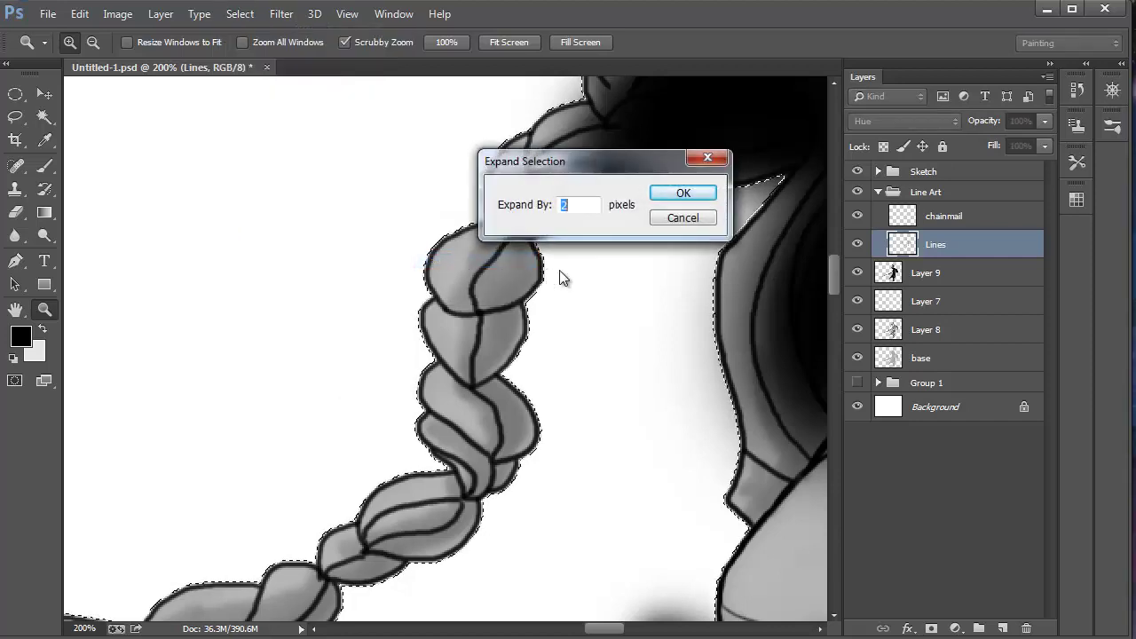
key("Return")
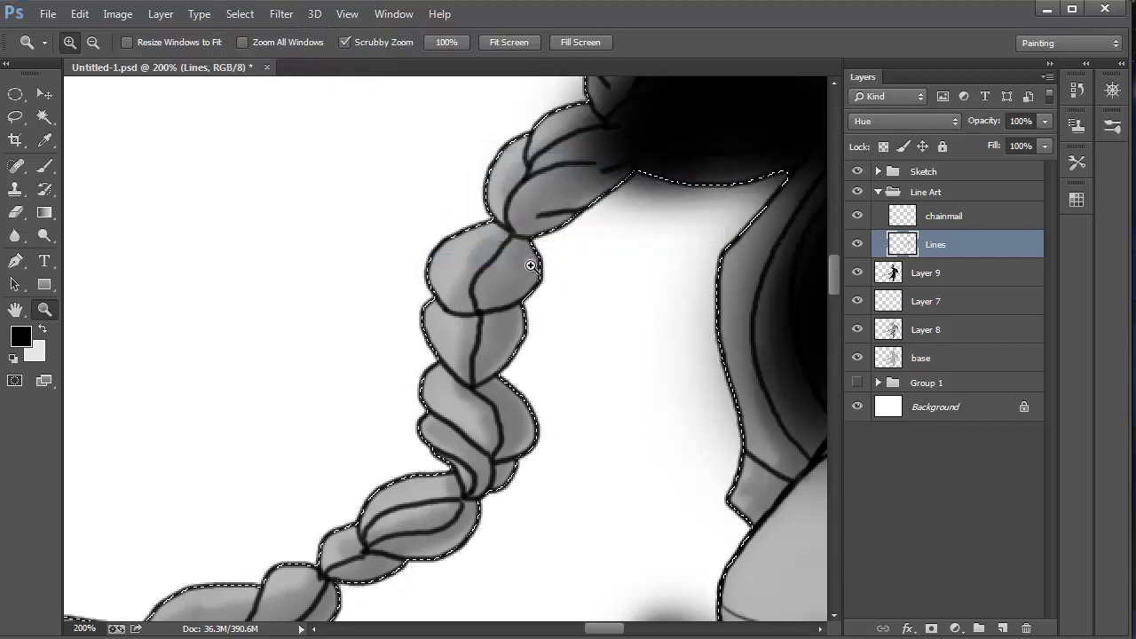
Delete the black paint spilling outside the figure on Layer 9 and clear the selection.
key("ctrl+minus")
key("ctrl+minus")
key("ctrl+minus")
key("ctrl+minus")
key("ctrl+minus")
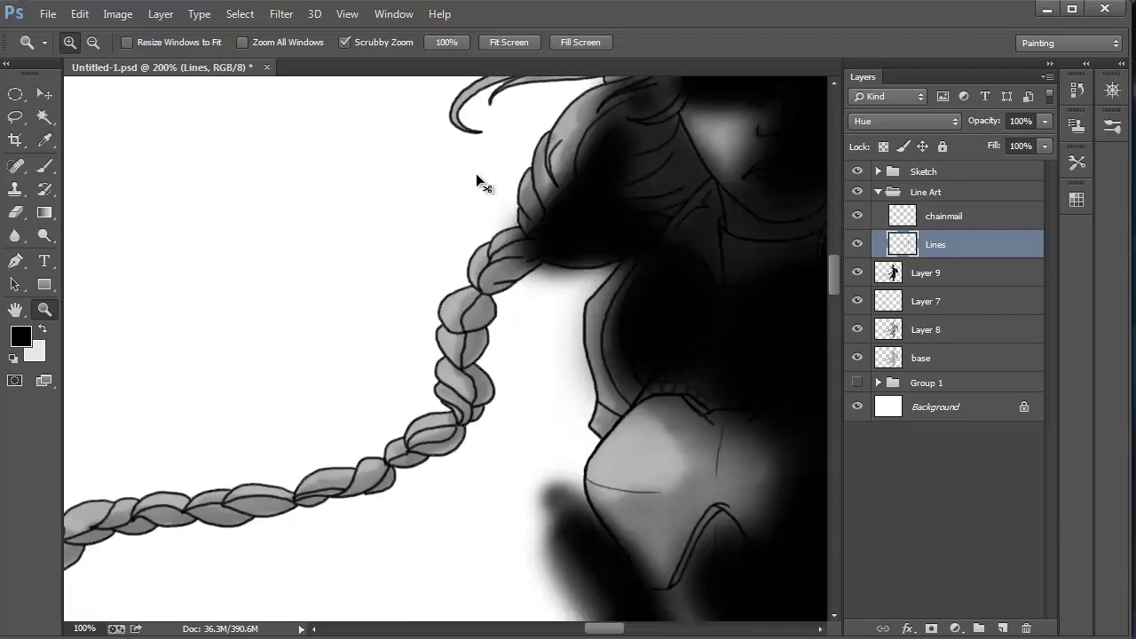
left_click_drag(473, 425, 355, 304)
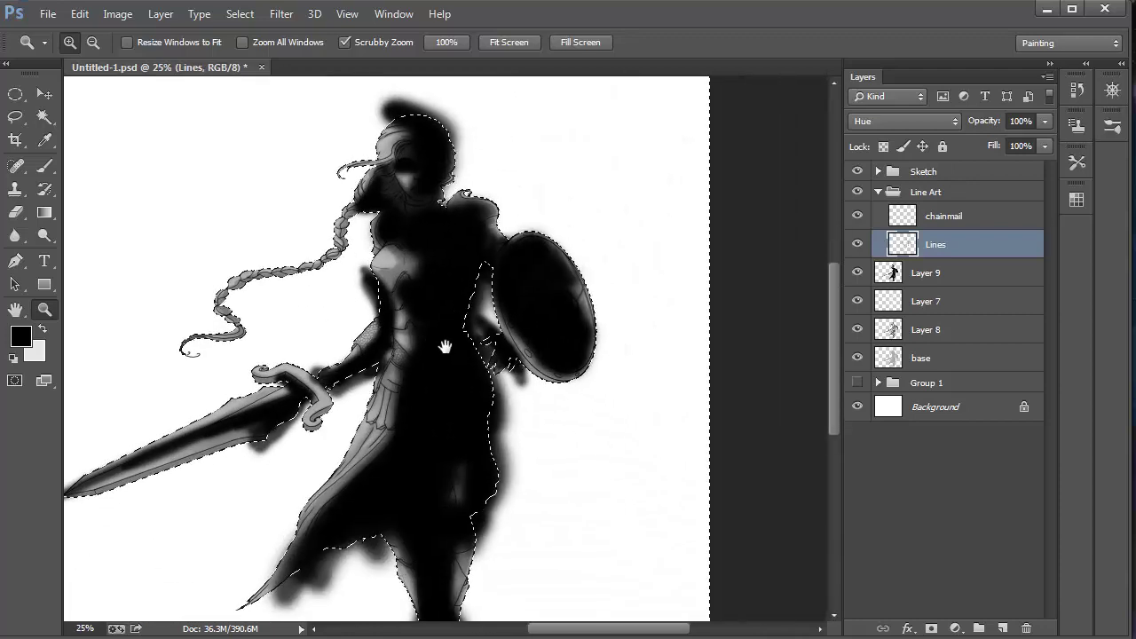
left_click_drag(569, 307, 556, 354)
left_click(926, 272)
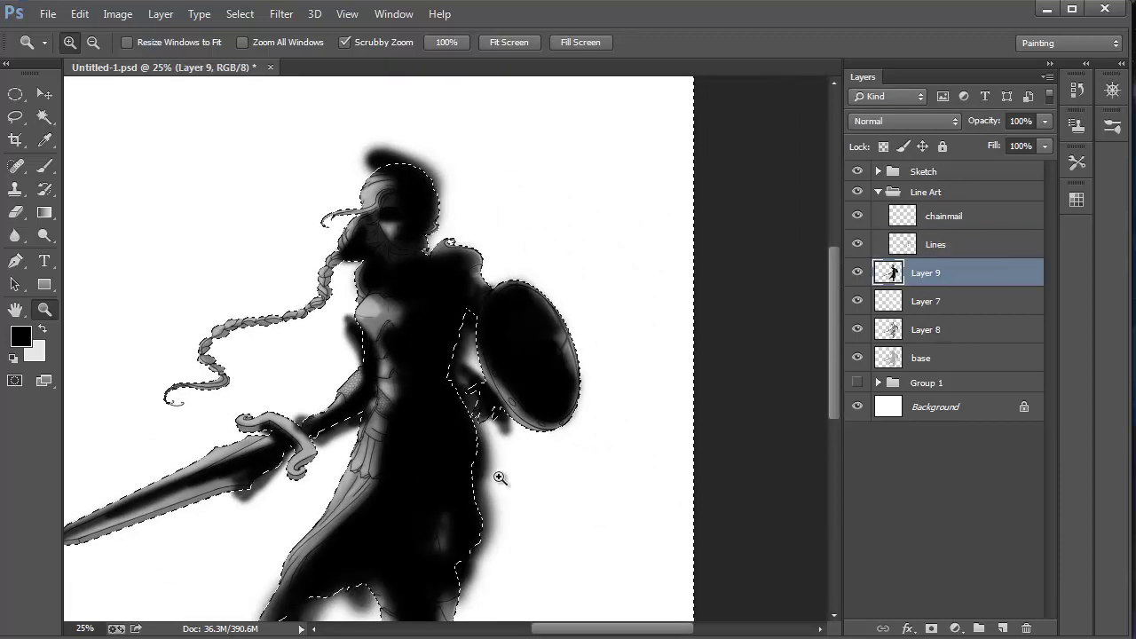
key("ctrl+d")
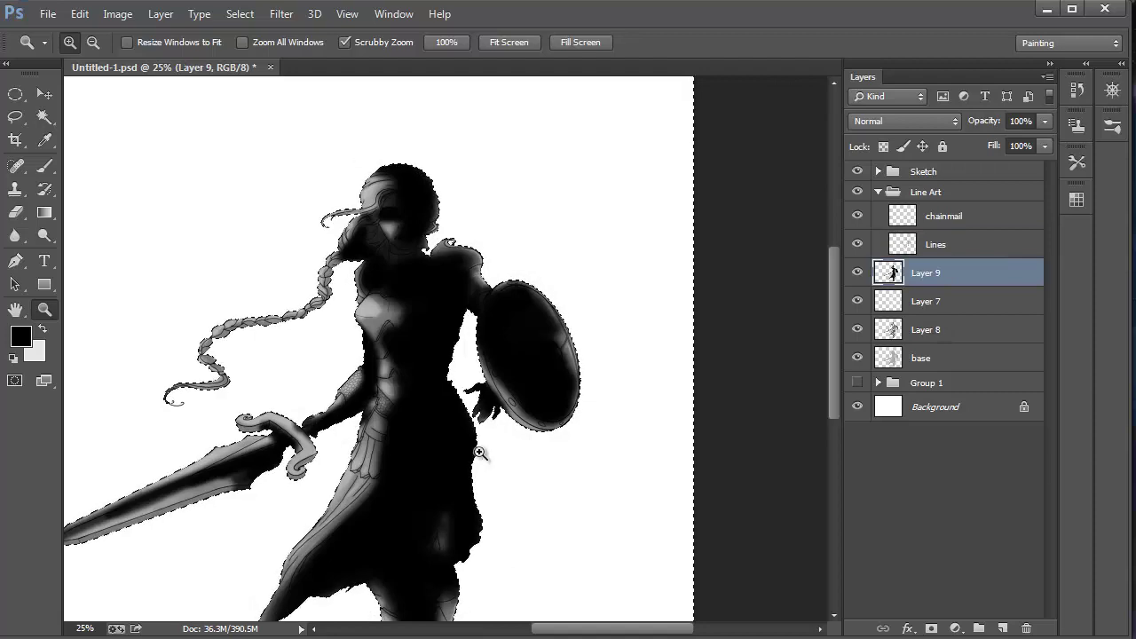
key("ctrl+minus")
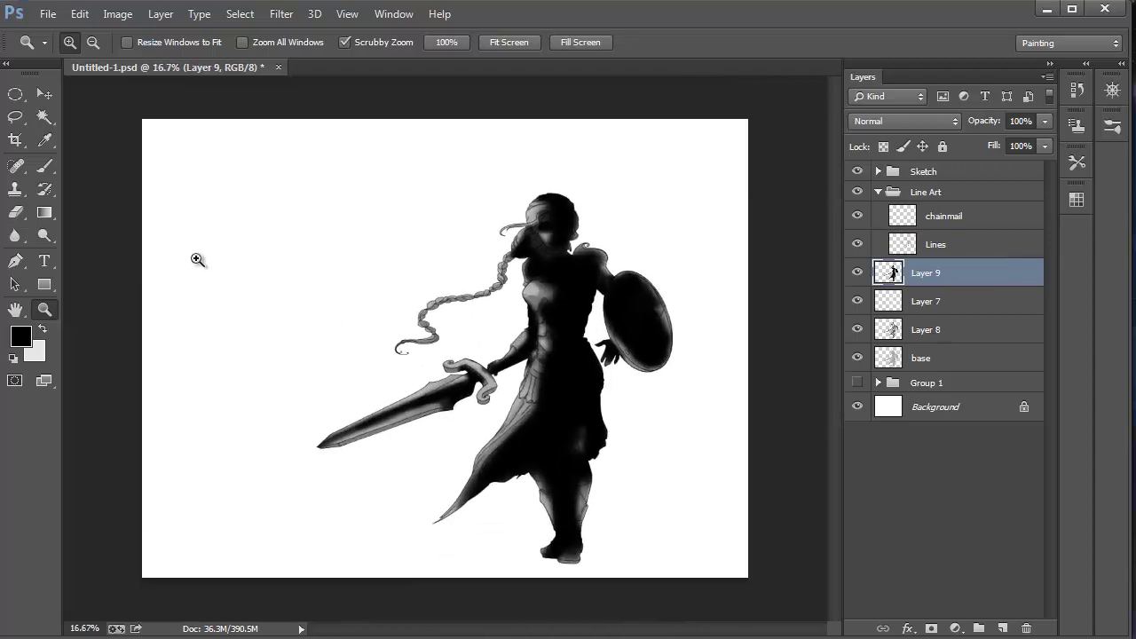
Set Layer 9's blend mode to Multiply and lower its opacity to 24%.
left_click(45, 97)
left_click(901, 120)
left_click(892, 195)
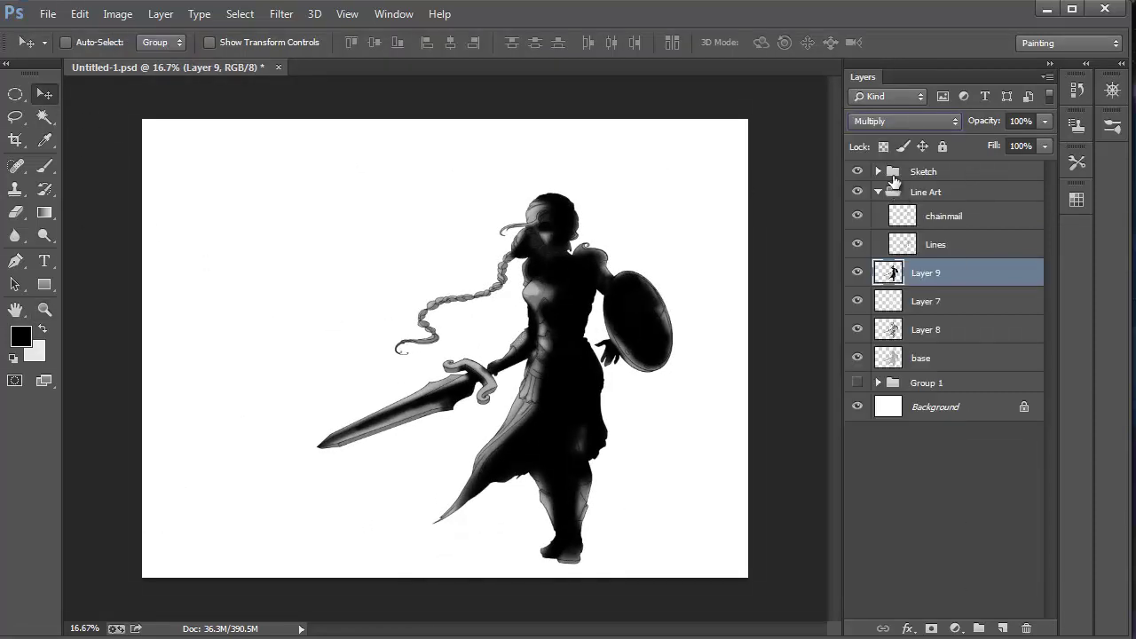
left_click(1044, 123)
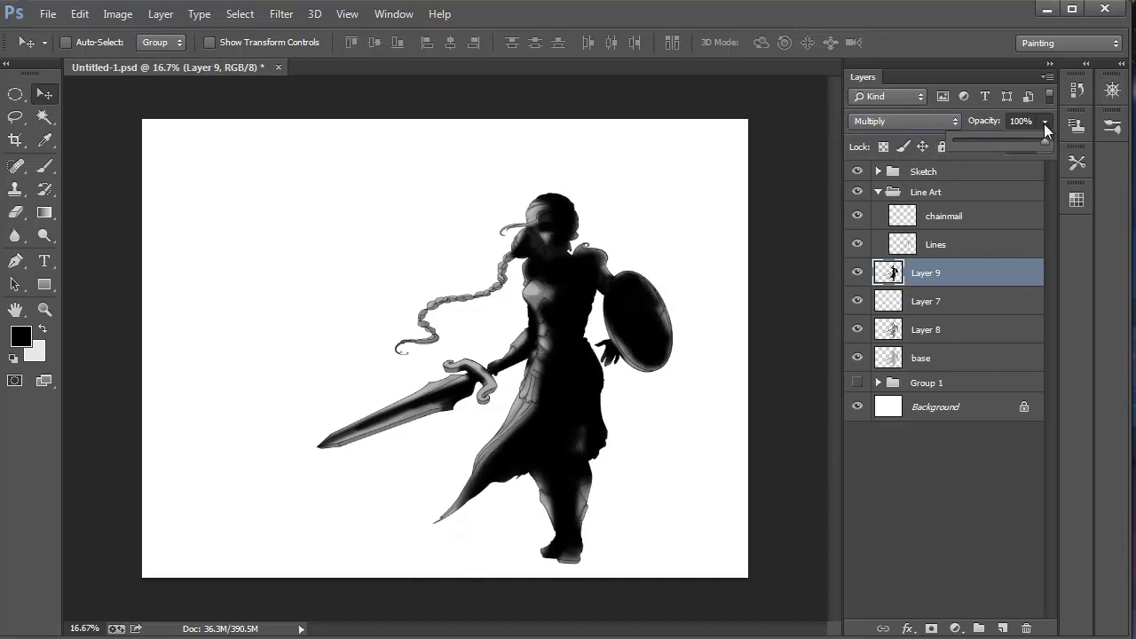
left_click(979, 144)
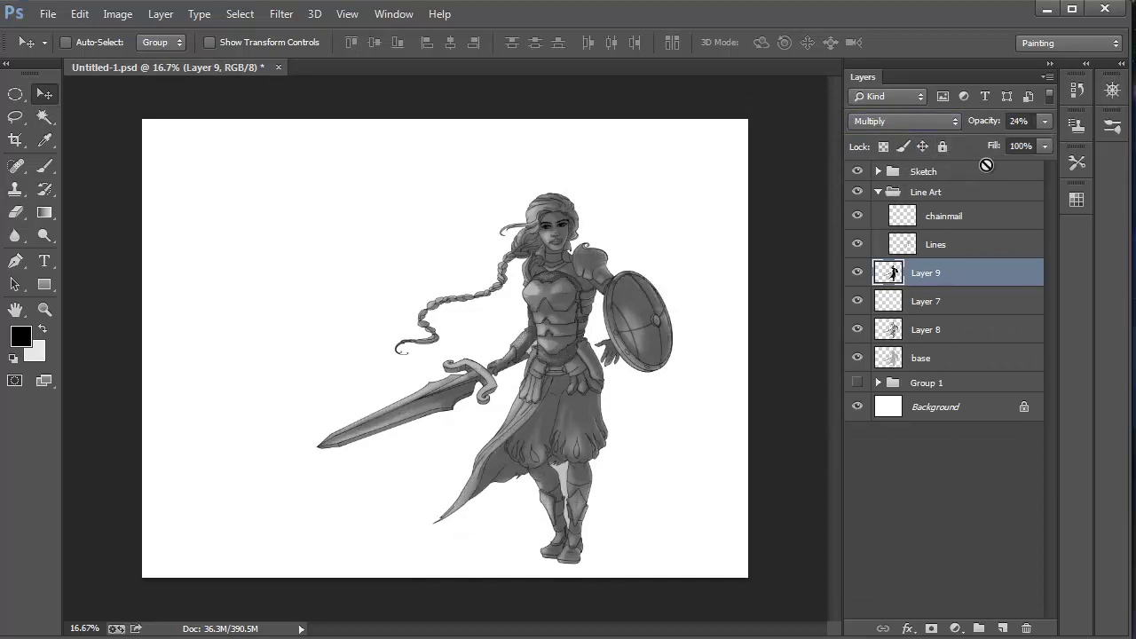
Compare the figure with Layer 9 hidden and shown, and place the layer below Layer 7 at 19% opacity.
key("ctrl+plus")
left_click_drag(455, 424, 291, 388)
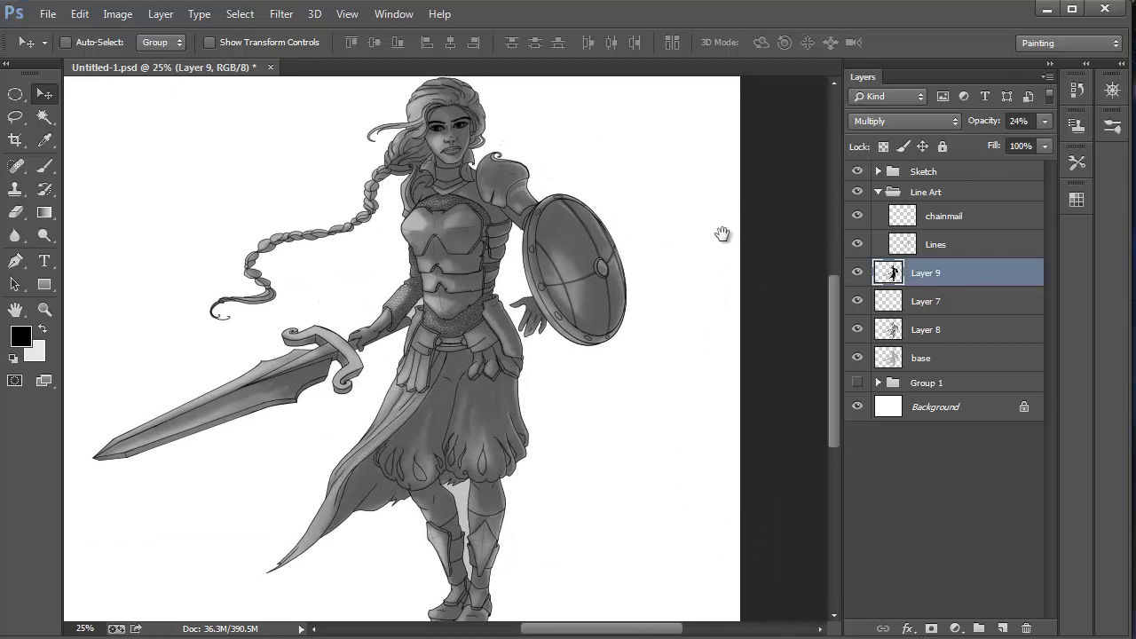
left_click_drag(726, 228, 731, 259)
left_click(858, 275)
left_click(858, 275)
left_click(859, 276)
left_click(861, 278)
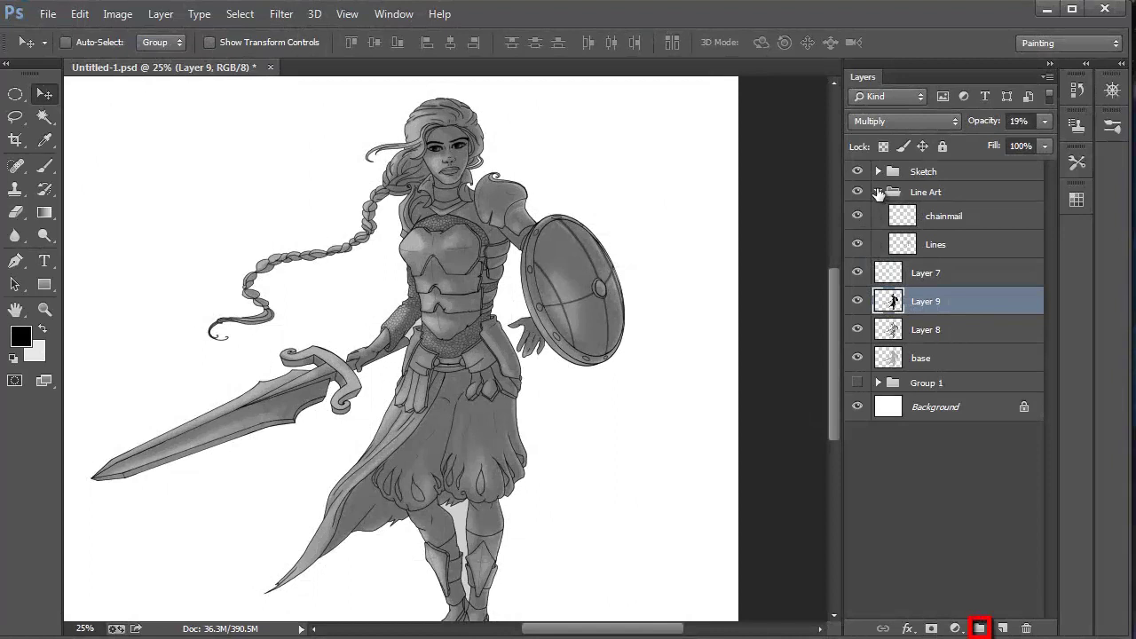
Gather Layer 7, Layer 9 and Layer 8 into a new group named Shading below the Line Art group.
left_click(877, 193)
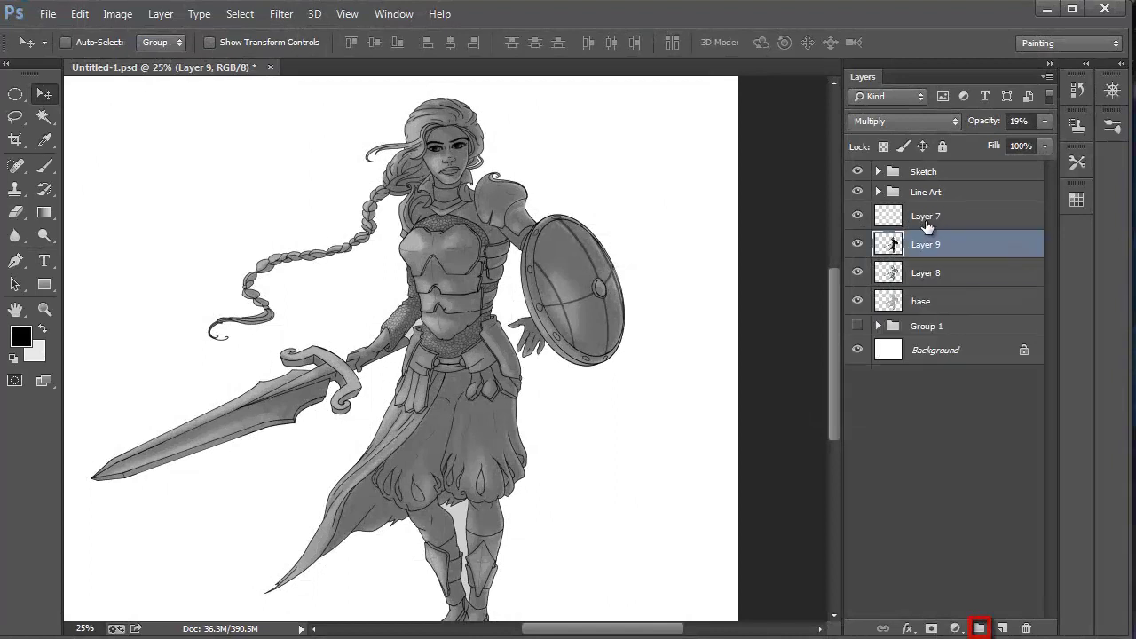
left_click(924, 221)
left_click(978, 628)
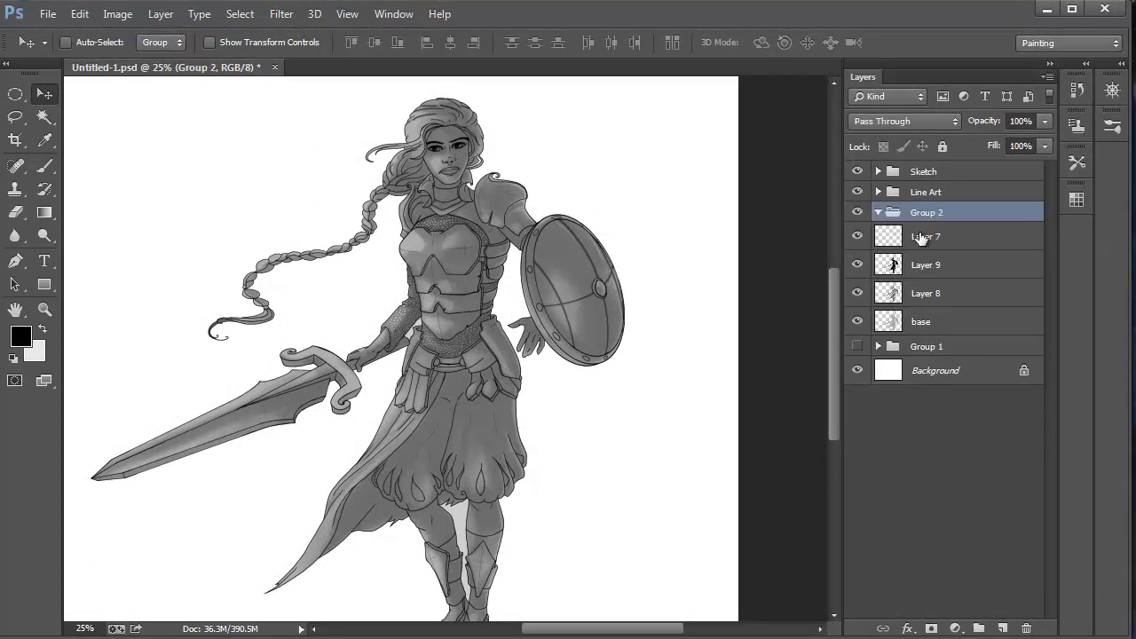
left_click(914, 236)
left_click(914, 293, "shift")
left_click_drag(925, 236, 932, 215)
double_click(927, 213)
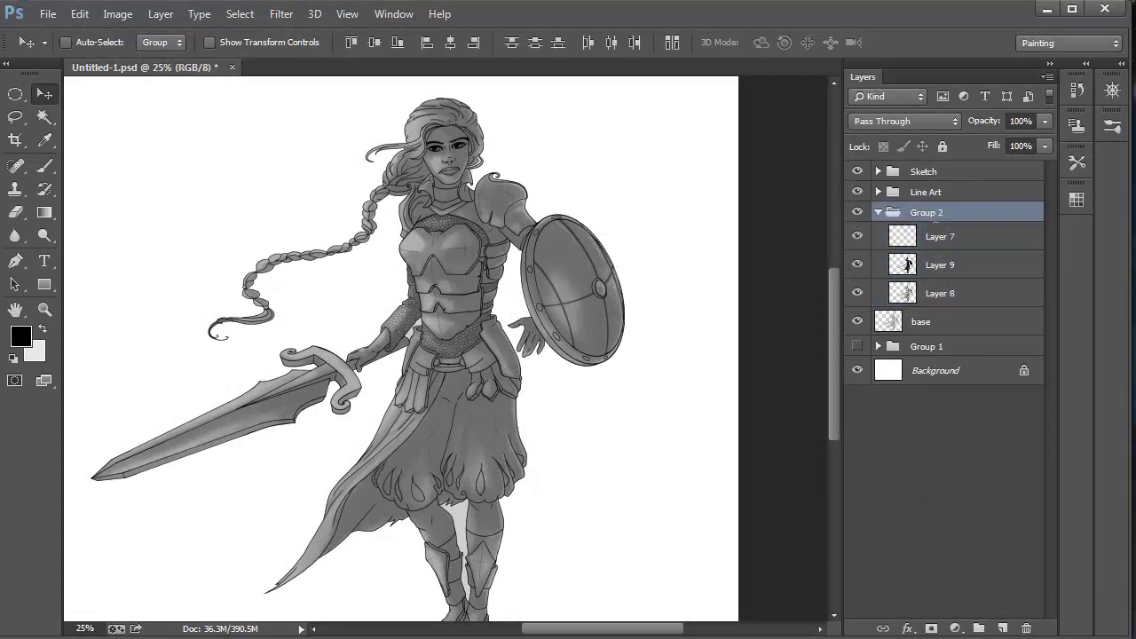
type("Shading")
key("Return")
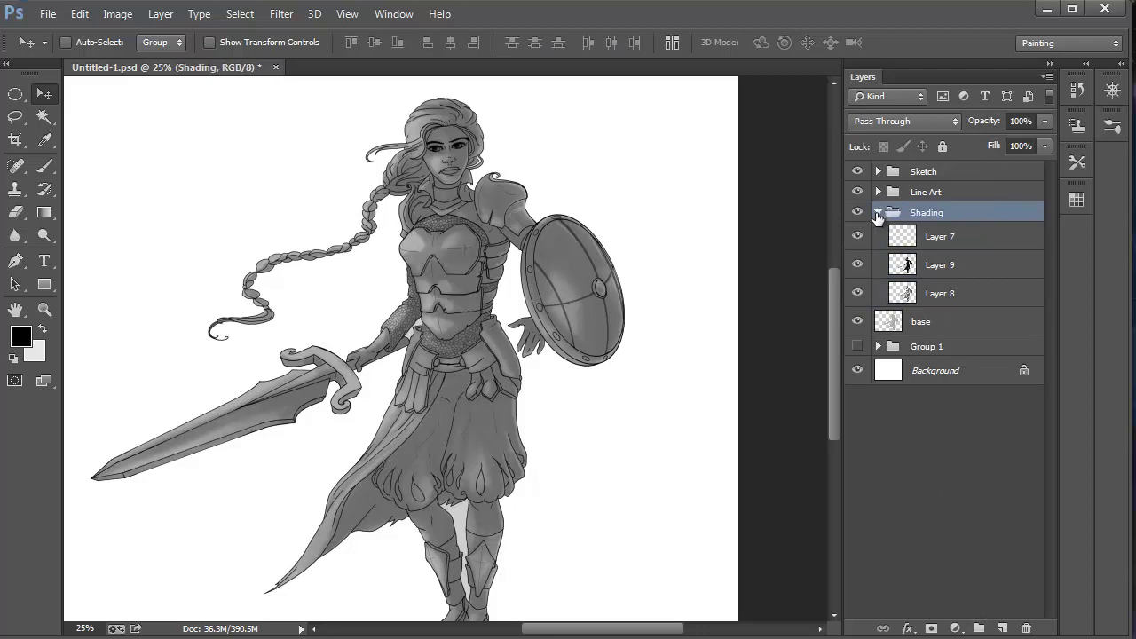
Add a new layer above Layer 7 inside the Shading group and save the document.
left_click(927, 244)
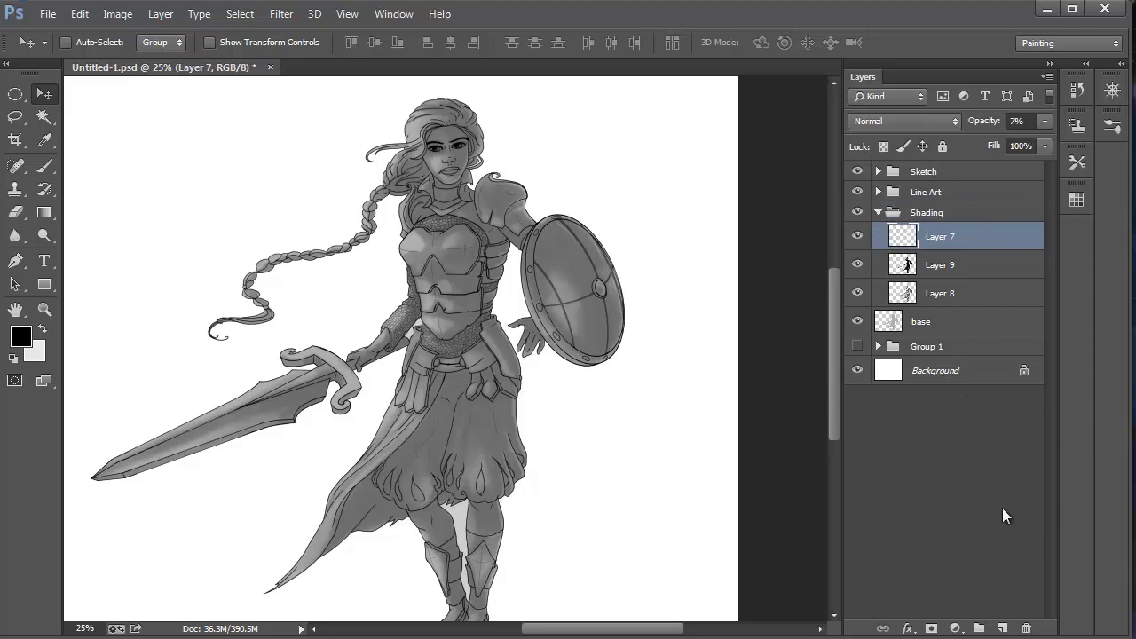
left_click(1001, 628)
key("ctrl+s")
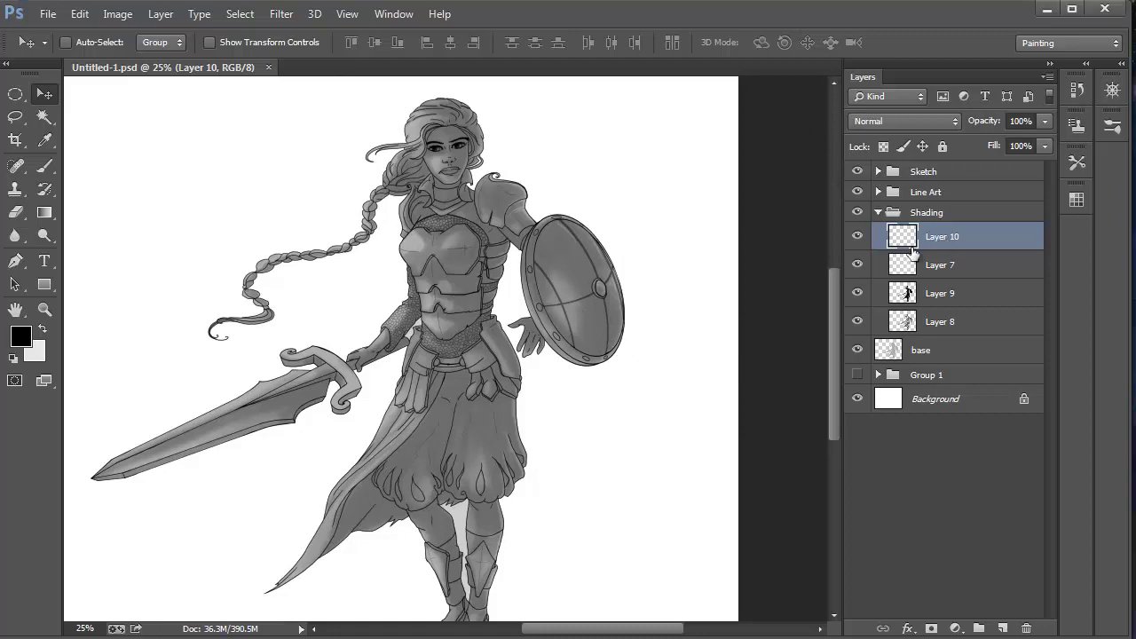
key("z")
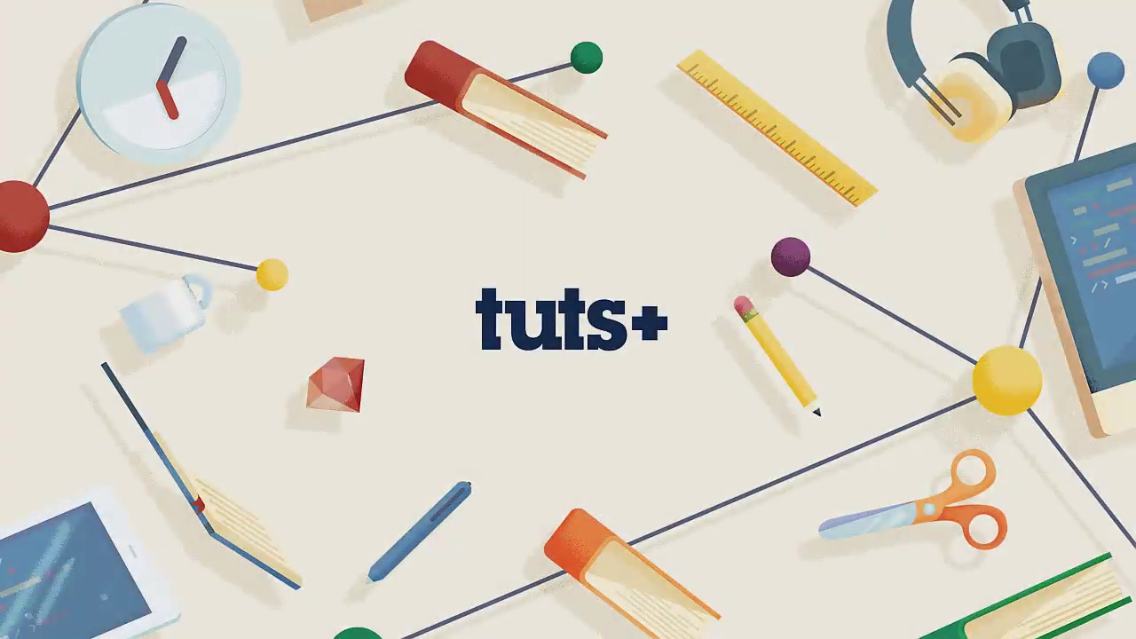